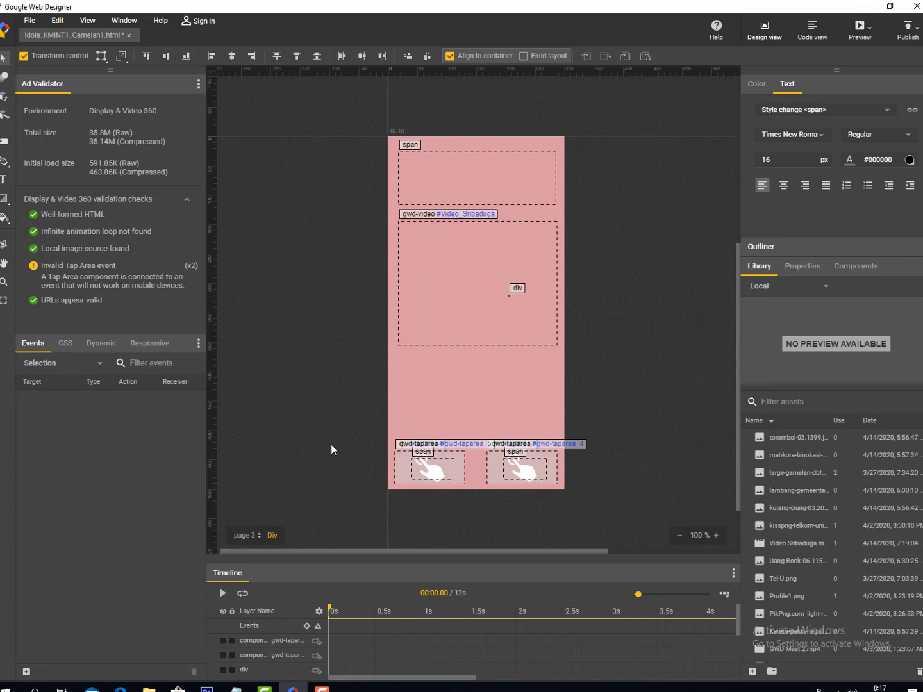
# - Flip through Page 1 to page 4, comparing pages 3 and 4, ending on empty page 4
pyautogui.click(260, 537)
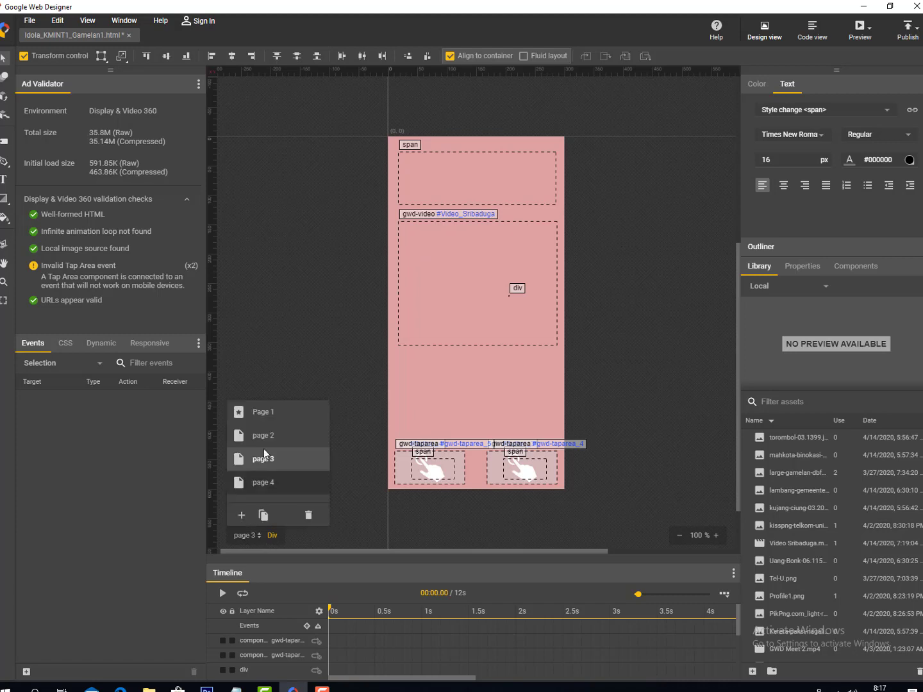
pyautogui.click(262, 416)
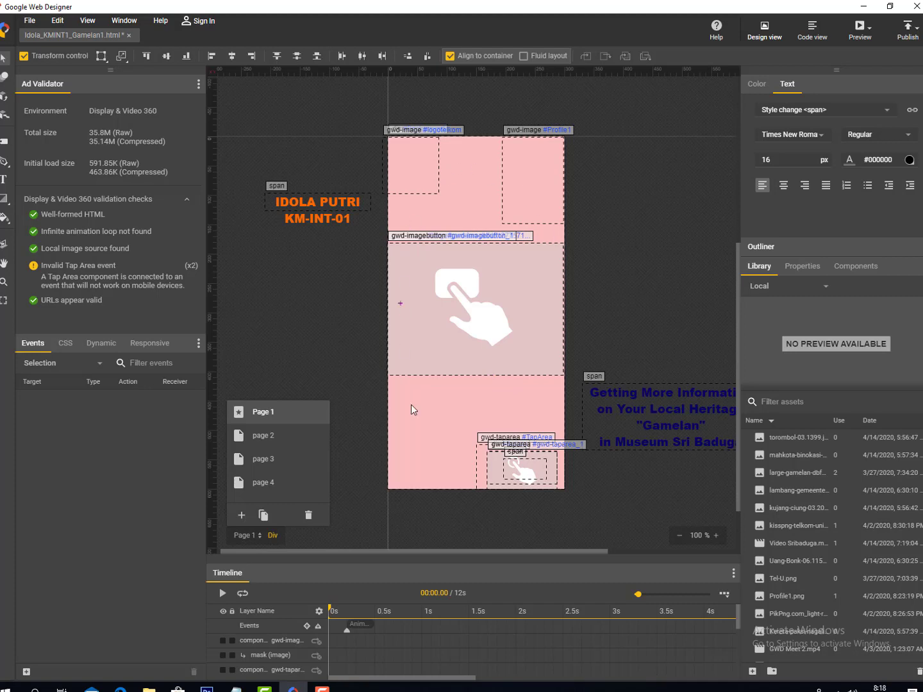
pyautogui.click(274, 438)
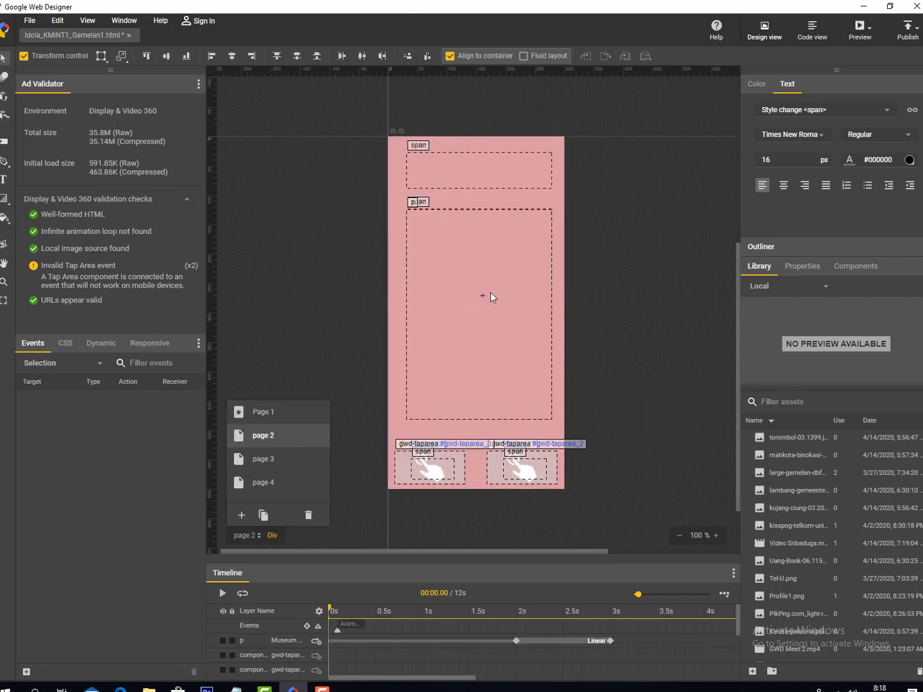
pyautogui.click(279, 458)
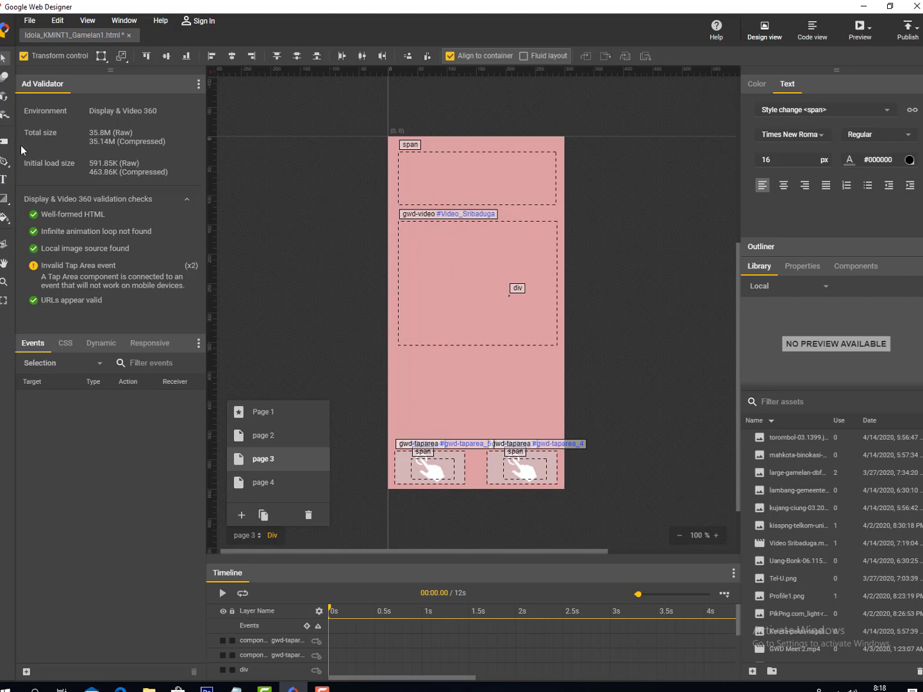
pyautogui.click(272, 482)
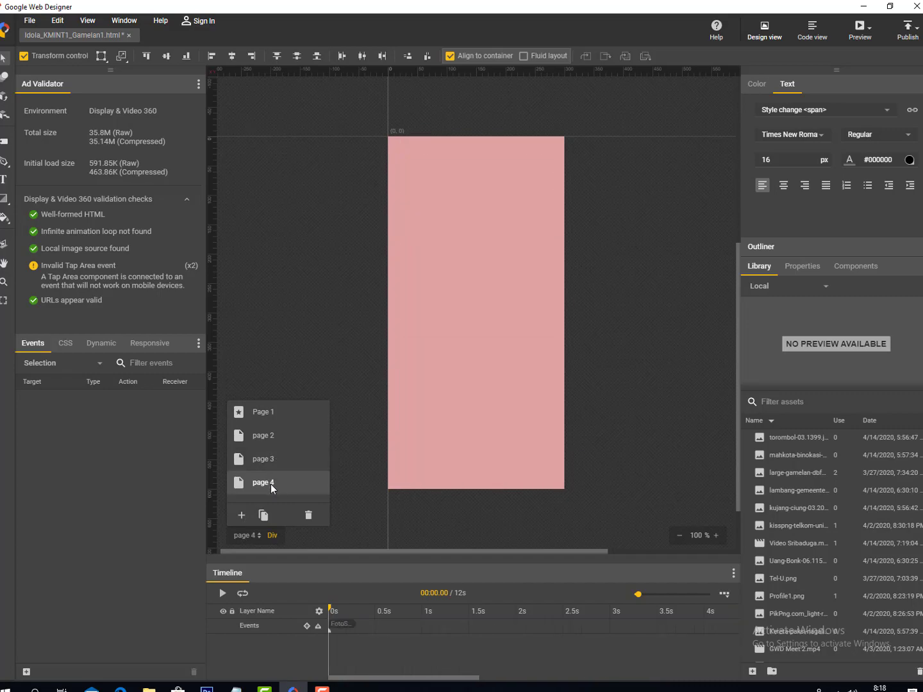
pyautogui.click(251, 458)
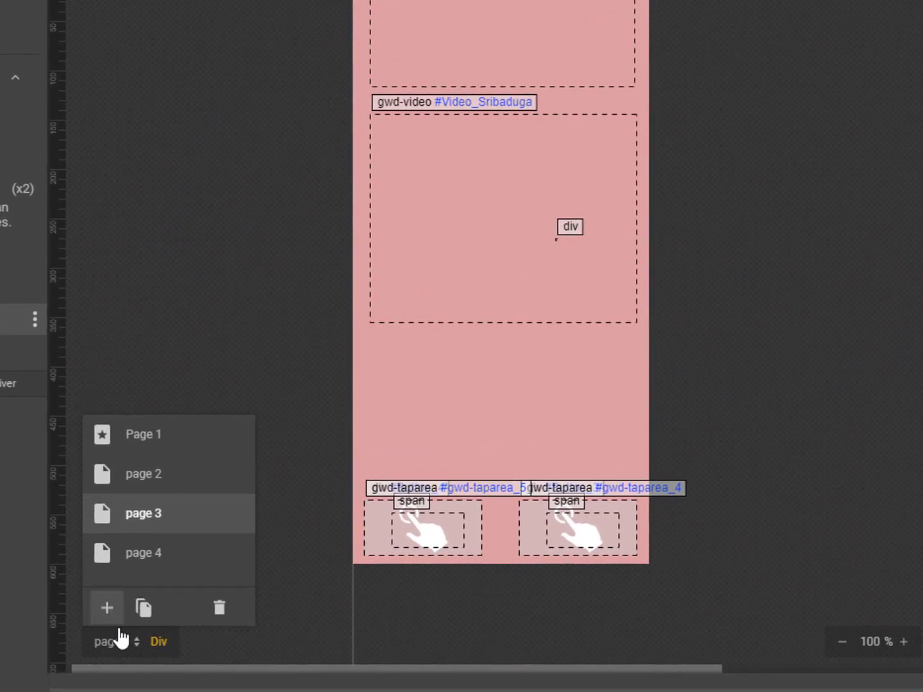
pyautogui.click(158, 556)
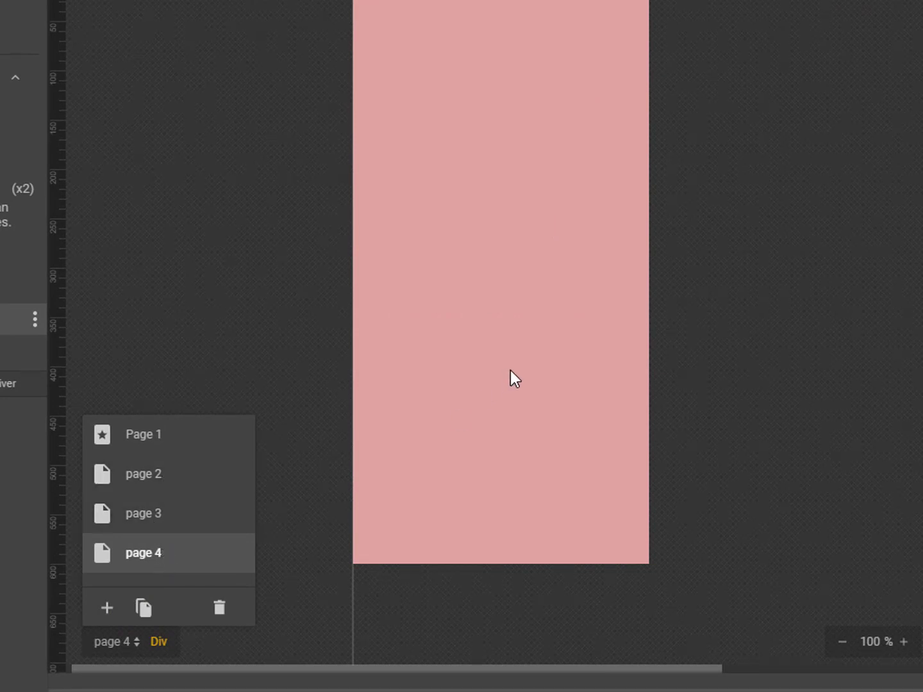
pyautogui.click(196, 531)
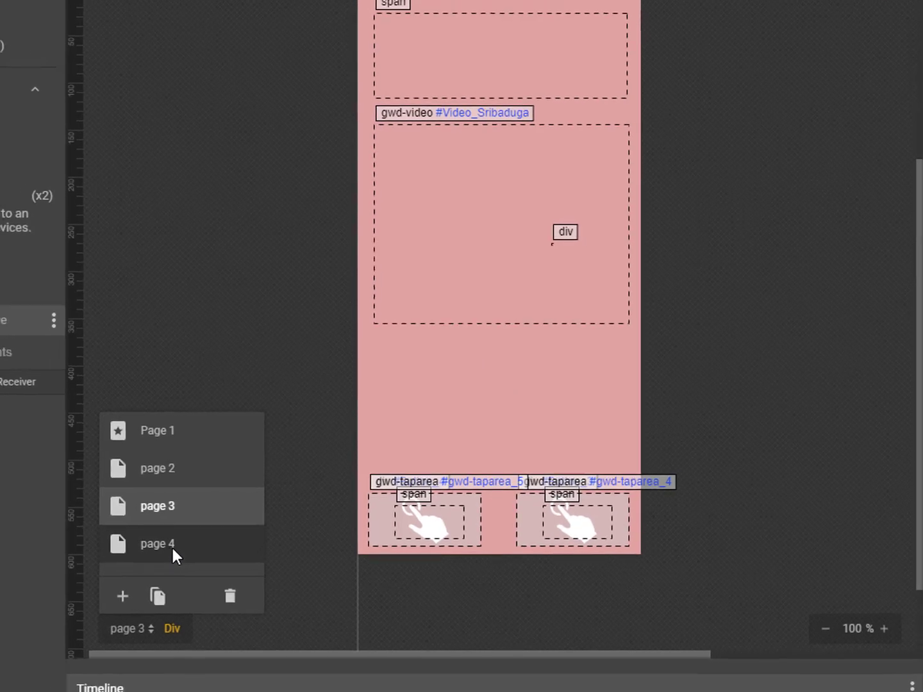
pyautogui.click(172, 548)
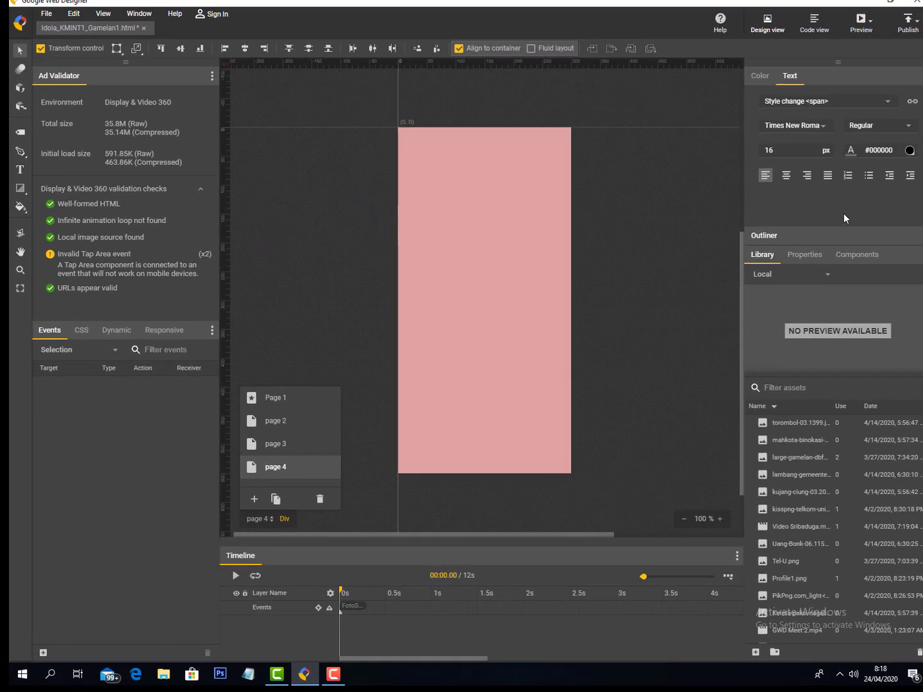
# - Show page 4's properties and select its whole fill value, #dfa2a2
pyautogui.click(805, 254)
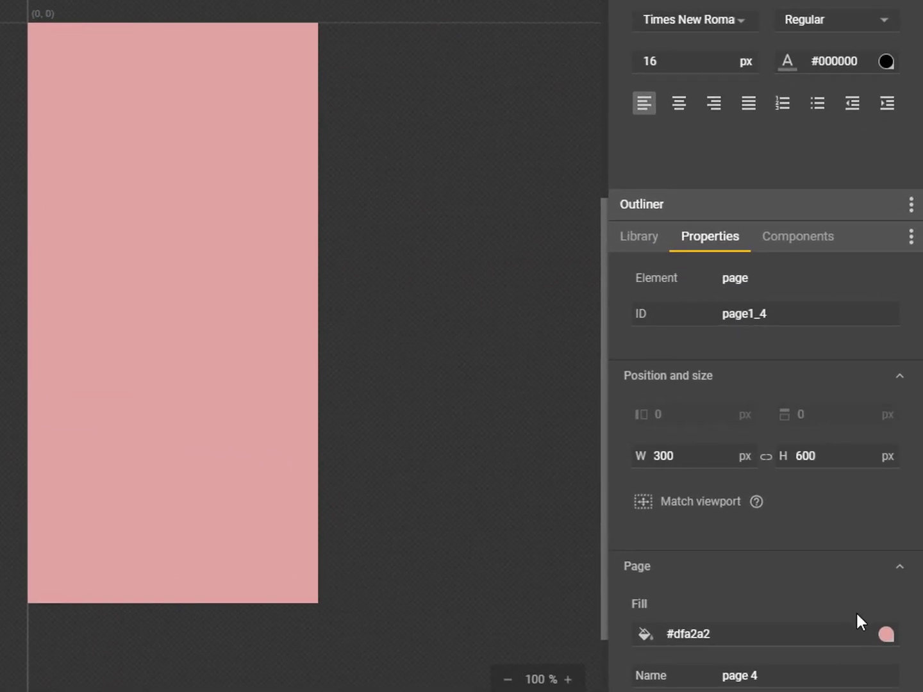
pyautogui.click(737, 635)
pyautogui.moveTo(712, 634); pyautogui.dragTo(663, 637)
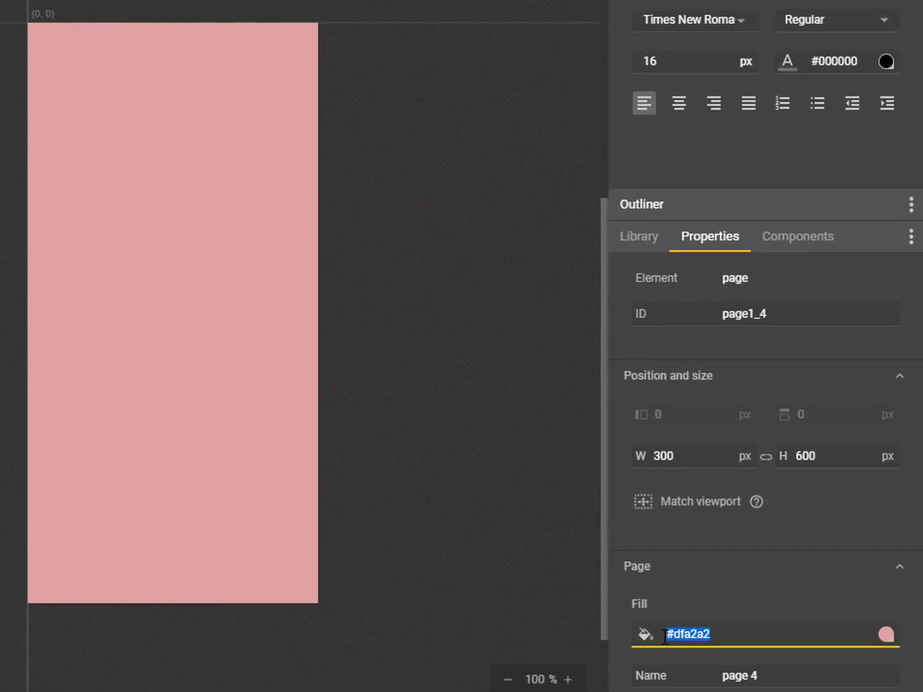
pyautogui.click(734, 634)
pyautogui.moveTo(762, 637); pyautogui.dragTo(593, 638)
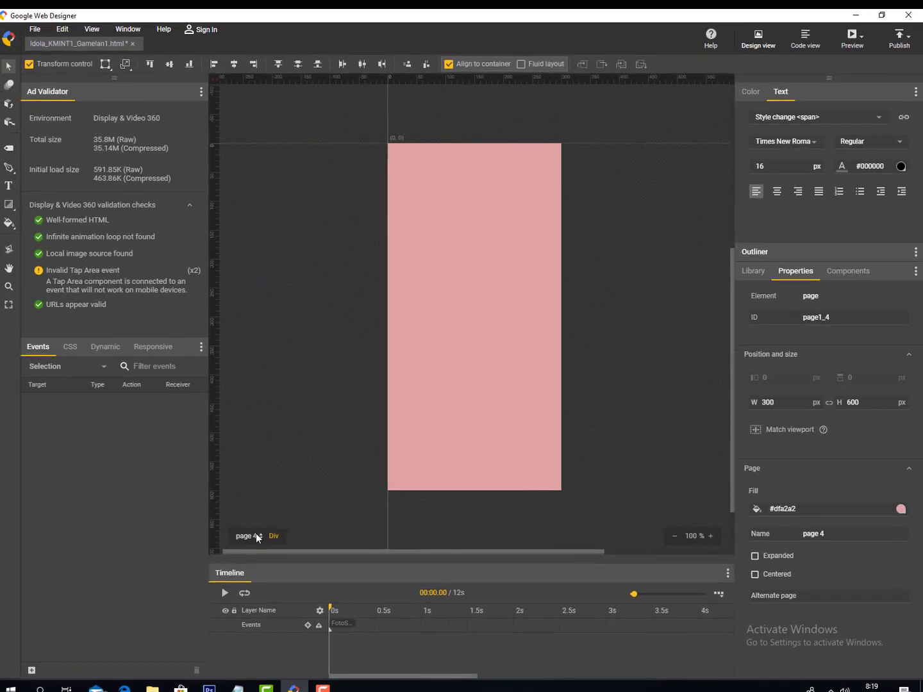
# - Compare with page 3's fill colour, then return to page 4's fill value
pyautogui.click(95, 585)
pyautogui.click(242, 465)
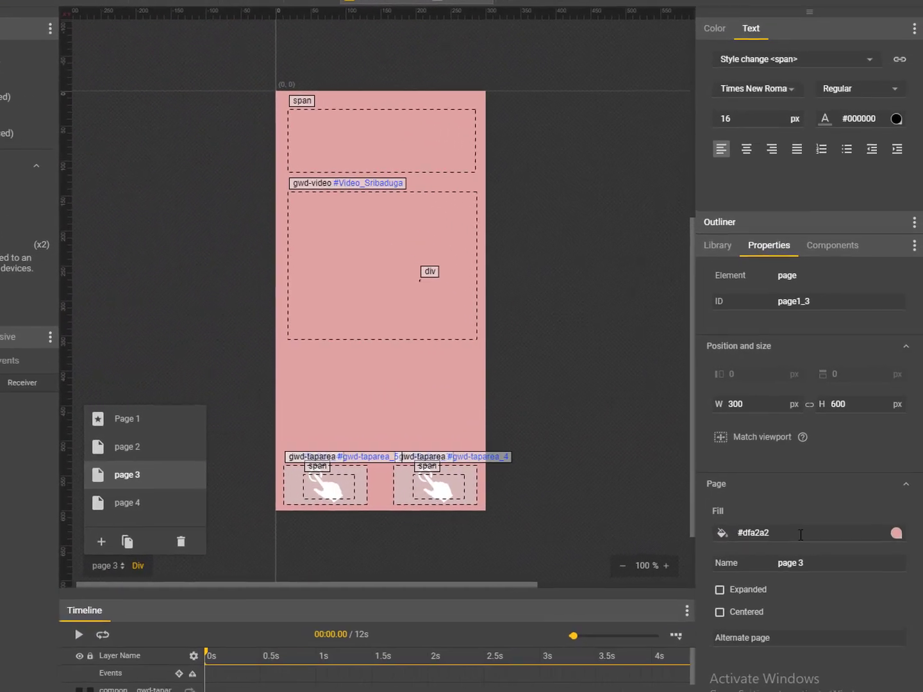
pyautogui.click(779, 516)
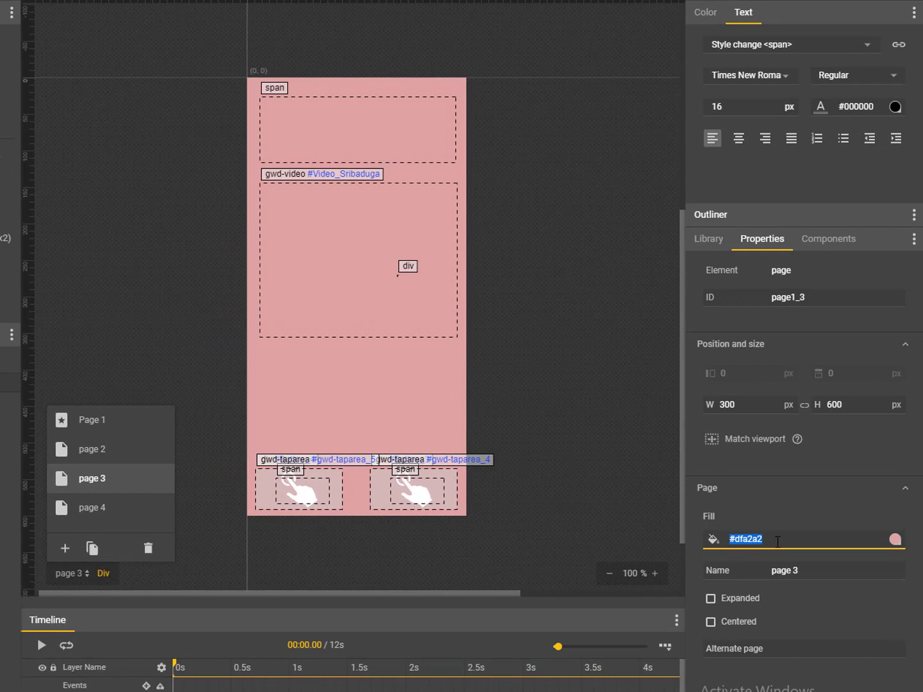
pyautogui.click(137, 504)
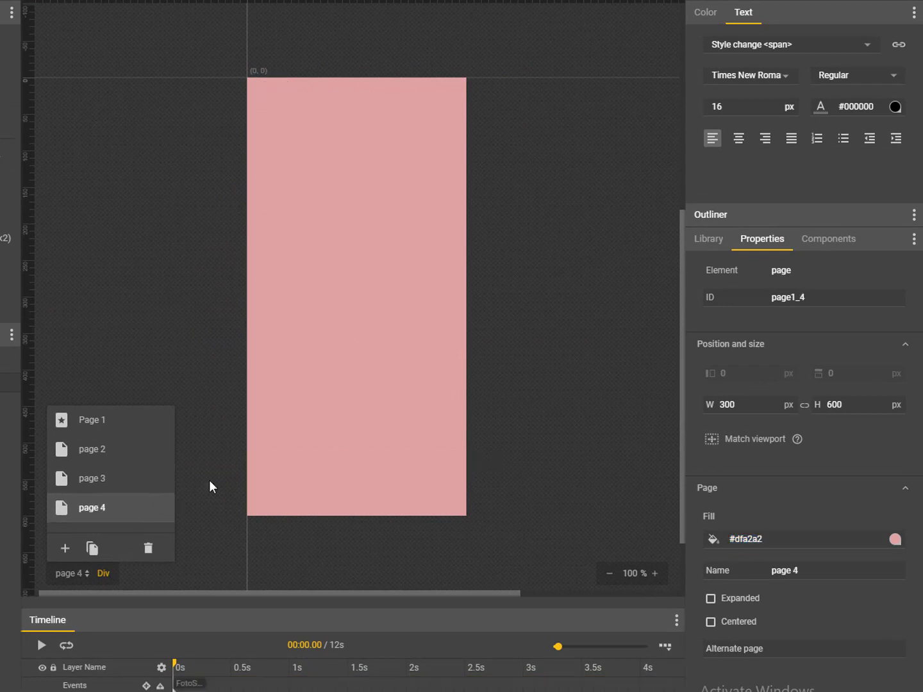
pyautogui.moveTo(768, 532); pyautogui.dragTo(696, 452)
pyautogui.moveTo(772, 541)
pyautogui.mouseDown()
pyautogui.moveTo(718, 533)
pyautogui.moveTo(772, 557)
pyautogui.mouseUp()
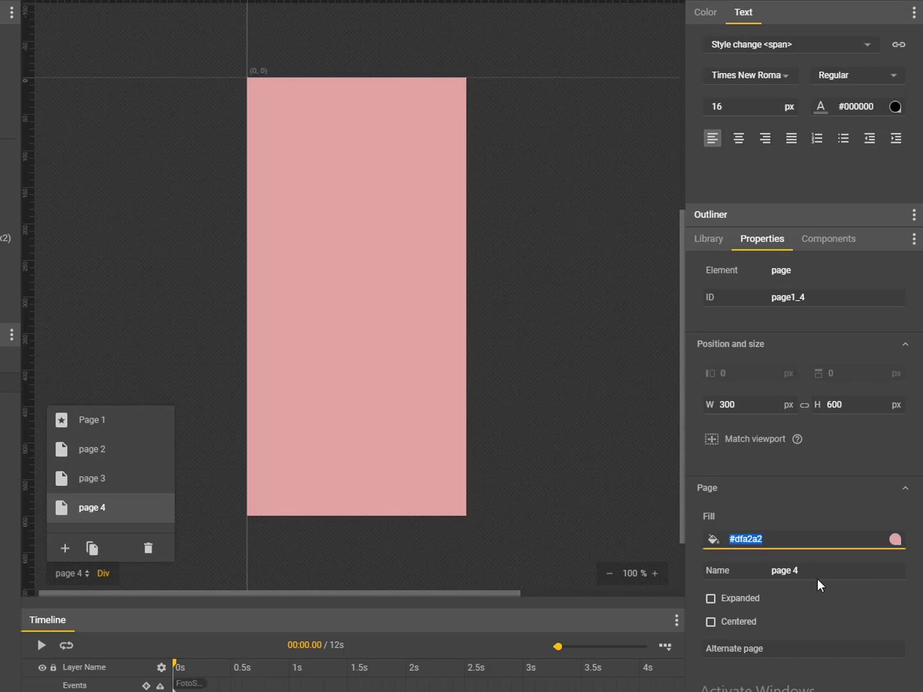
pyautogui.press('End')
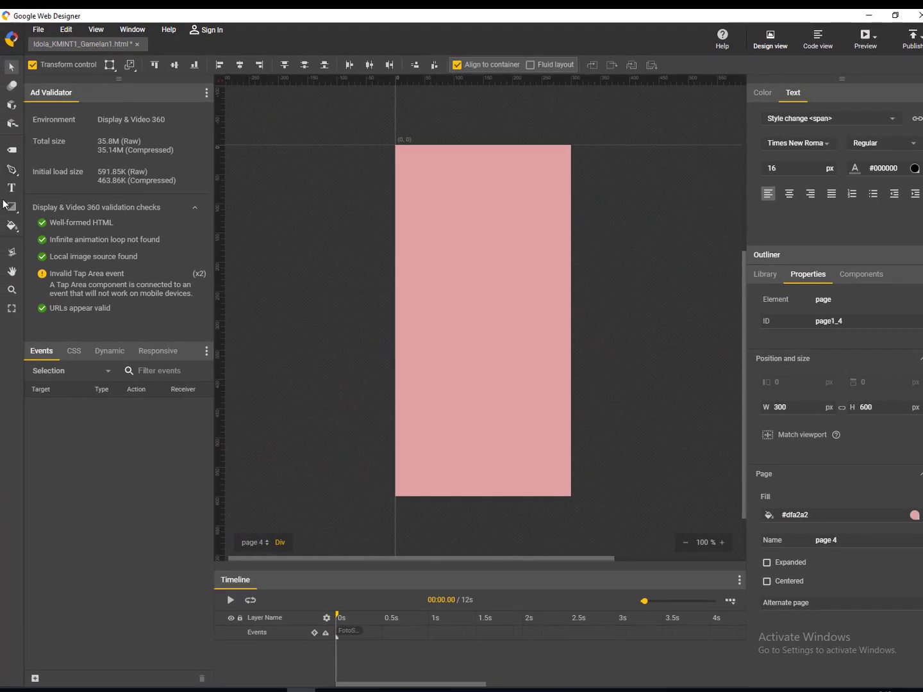
# - Draw a text box near the top of page 4 reading GALLERY
pyautogui.click(11, 187)
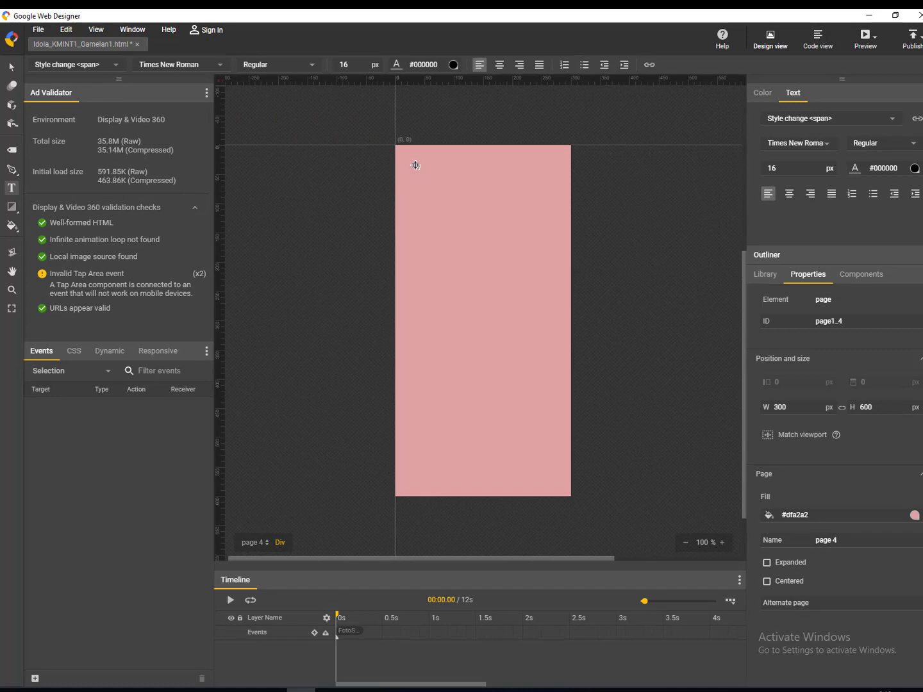
pyautogui.moveTo(404, 161); pyautogui.dragTo(551, 206)
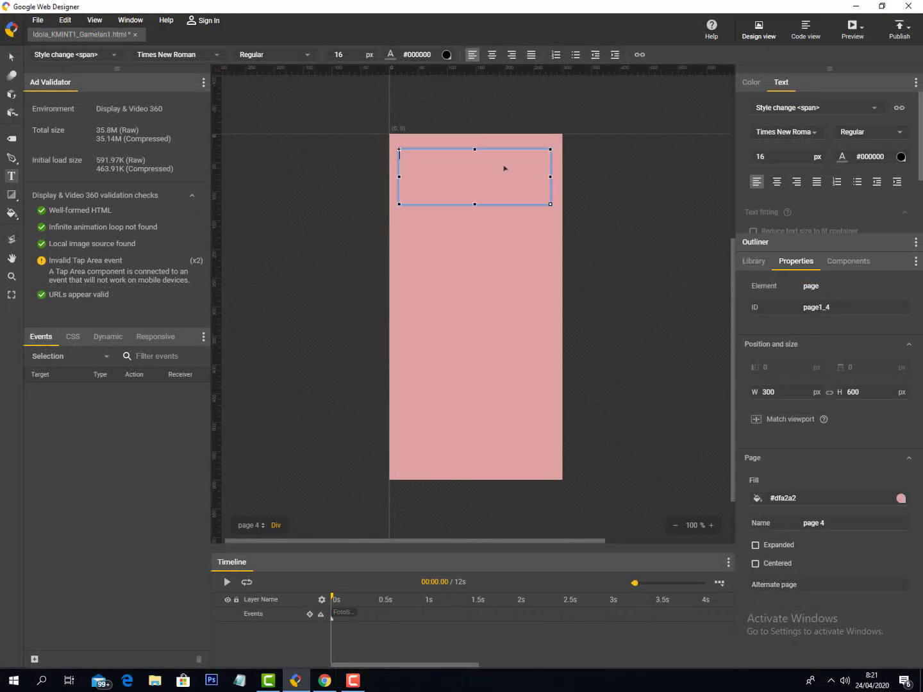
pyautogui.write('G')
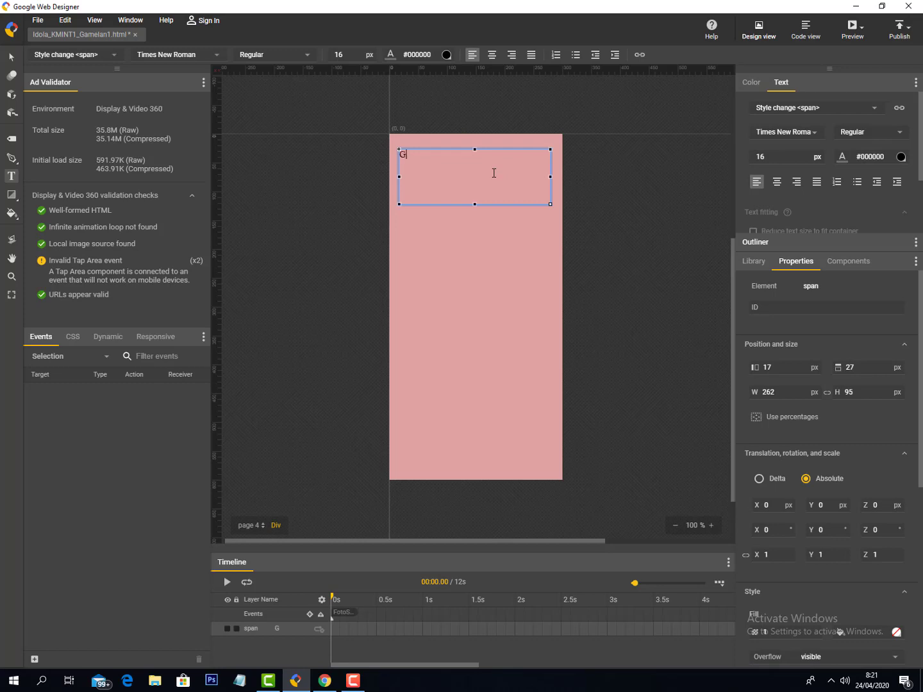
pyautogui.write('ALLERY')
# - Enlarge the GALLERY font size to 46 and beyond, then reselect the text box
pyautogui.click(809, 157)
pyautogui.write('46')
pyautogui.moveTo(809, 157); pyautogui.dragTo(775, 157)
pyautogui.click(491, 276)
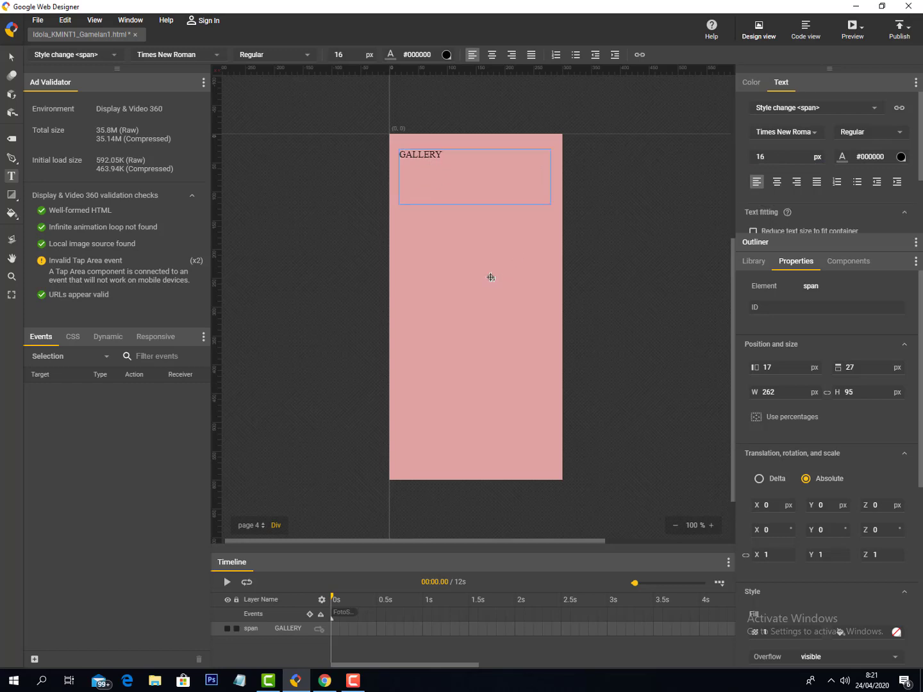
pyautogui.click(421, 157)
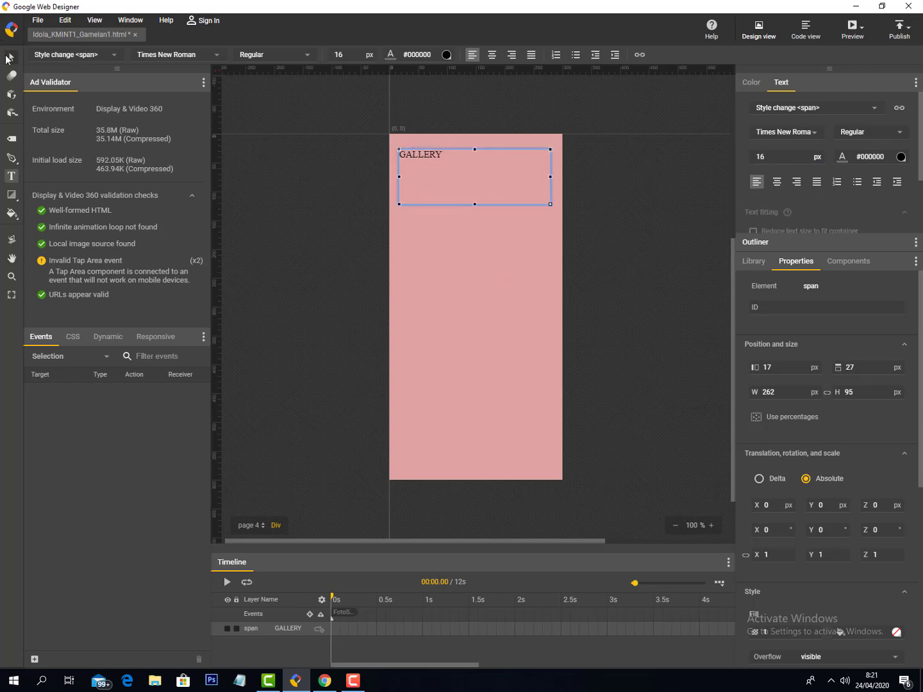
# - Style GALLERY as about 52 px Dancing Script, centred within its box
pyautogui.click(11, 56)
pyautogui.moveTo(780, 158); pyautogui.dragTo(805, 159)
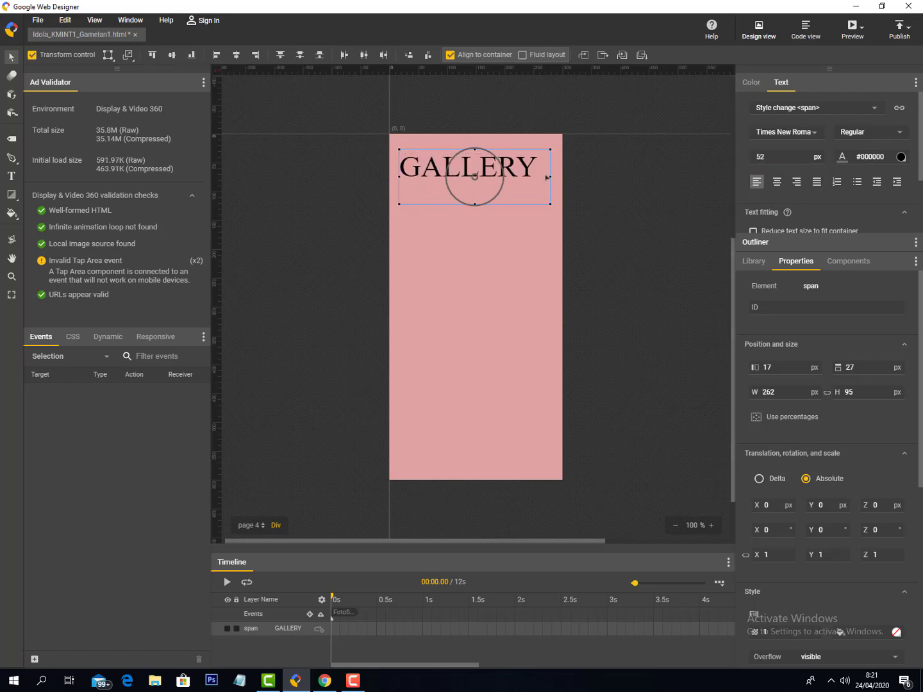
pyautogui.click(815, 131)
pyautogui.click(803, 171)
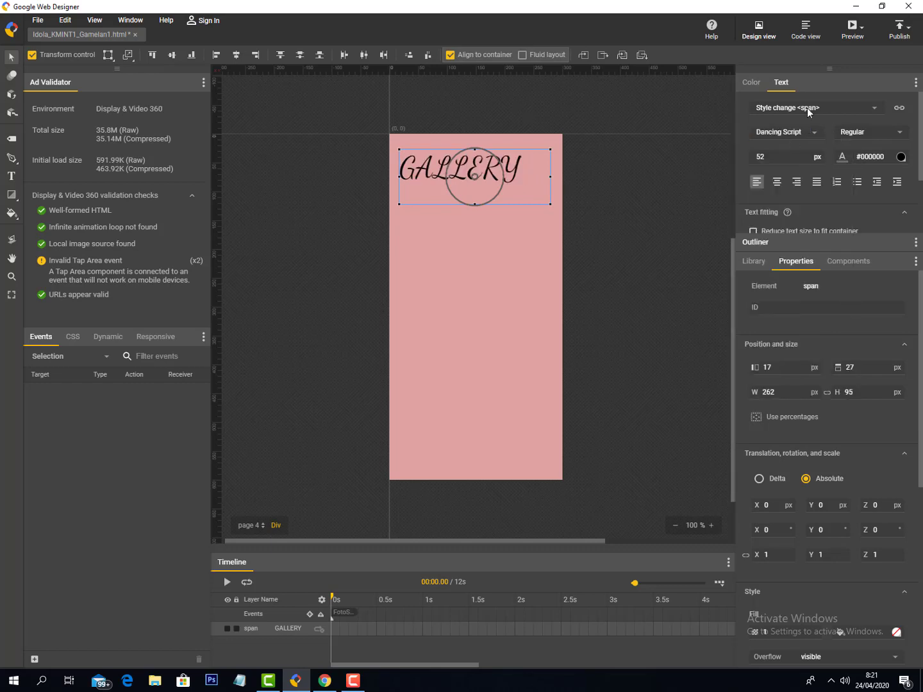
pyautogui.click(776, 182)
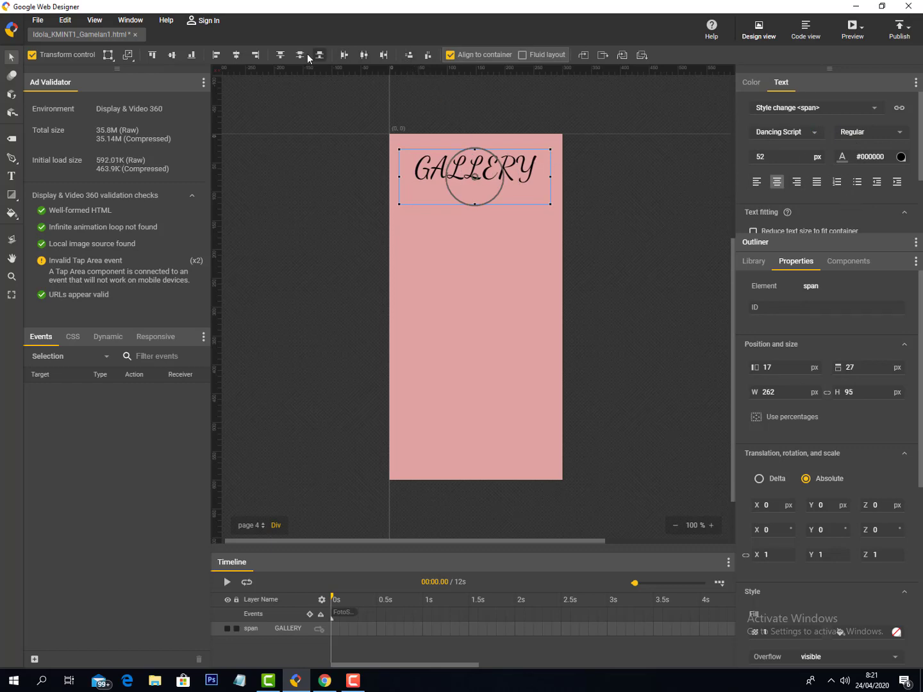
# - Centre the GALLERY box horizontally and place it slightly below the page's top edge
pyautogui.click(239, 55)
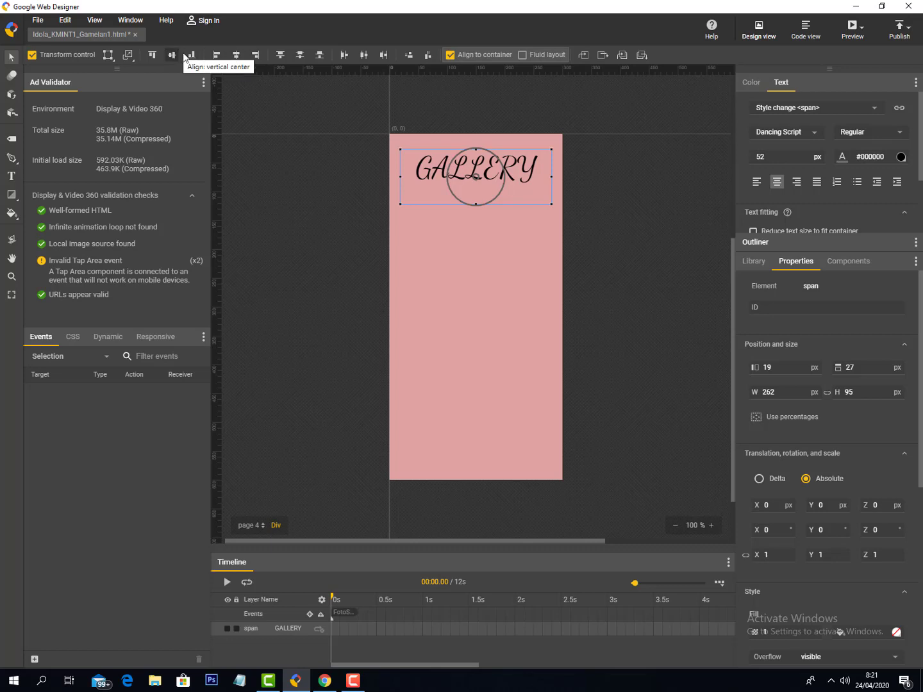
pyautogui.click(299, 55)
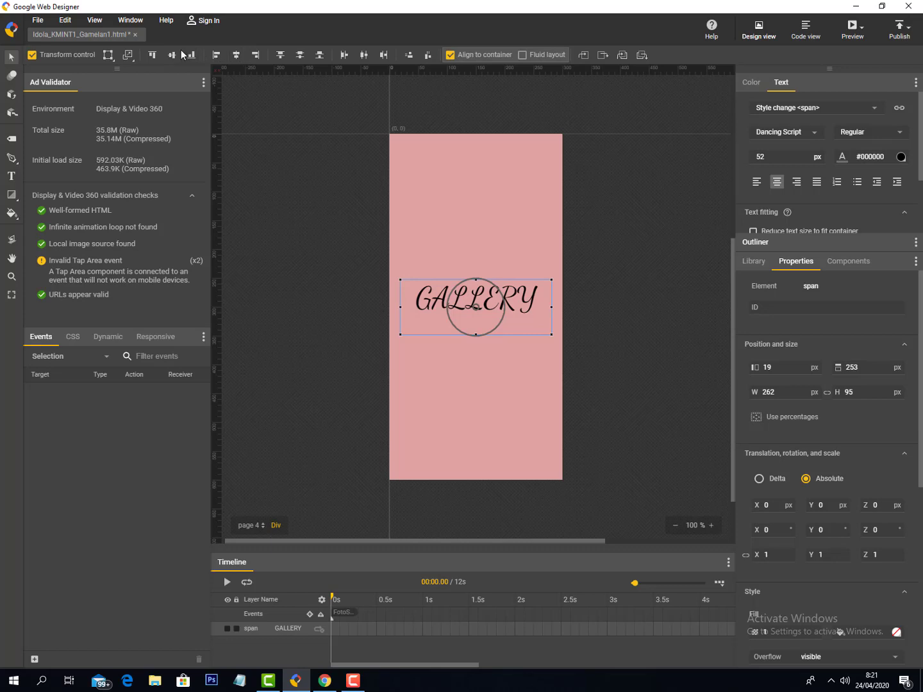
pyautogui.click(280, 54)
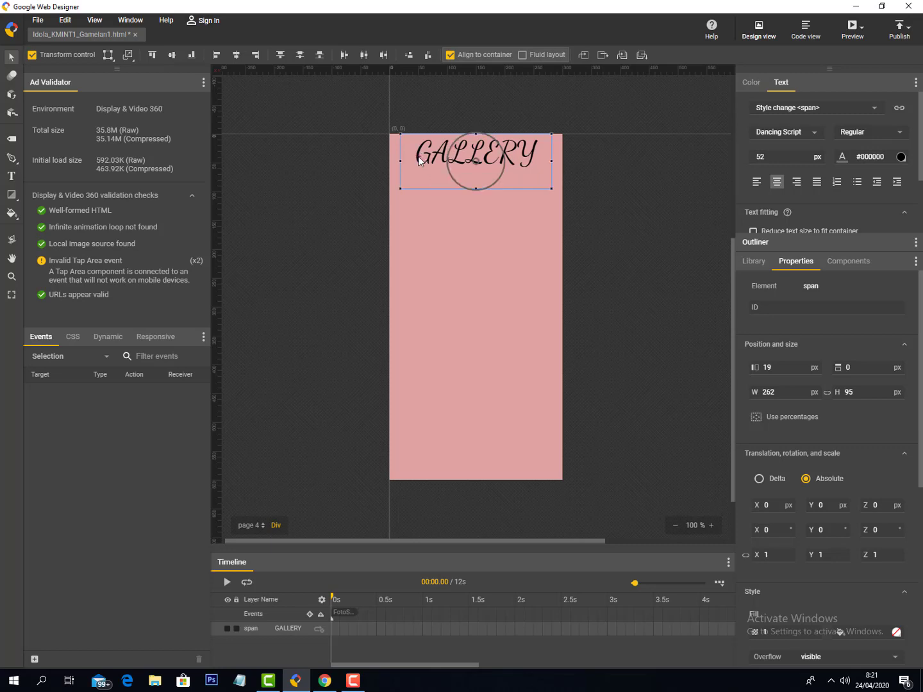
pyautogui.moveTo(475, 171); pyautogui.dragTo(476, 200)
pyautogui.click(505, 236)
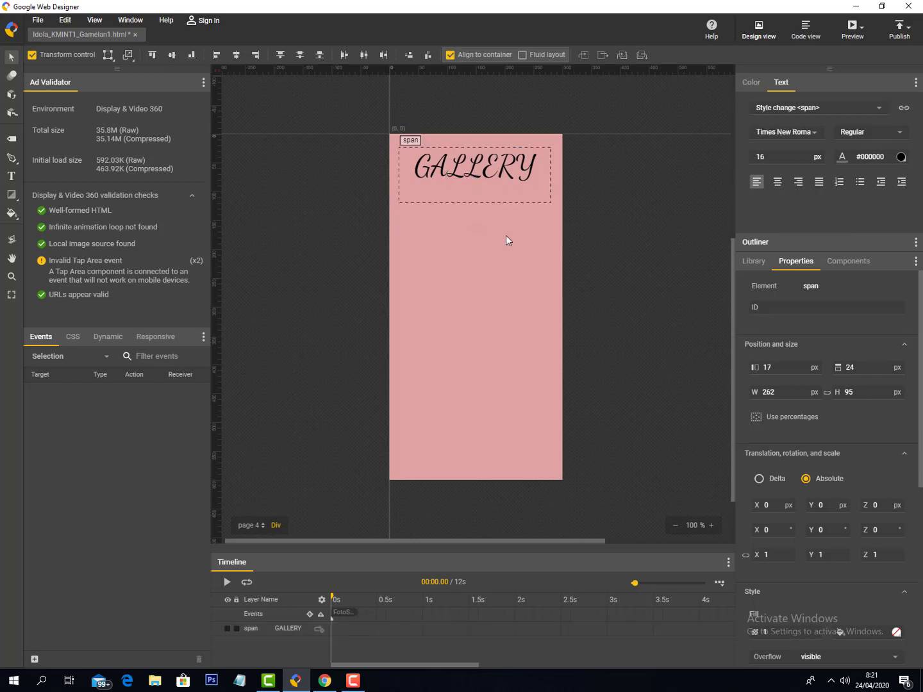
# - Shorten the GALLERY text box to 73 px tall and verify its size
pyautogui.click(477, 194)
pyautogui.moveTo(477, 201); pyautogui.dragTo(475, 189)
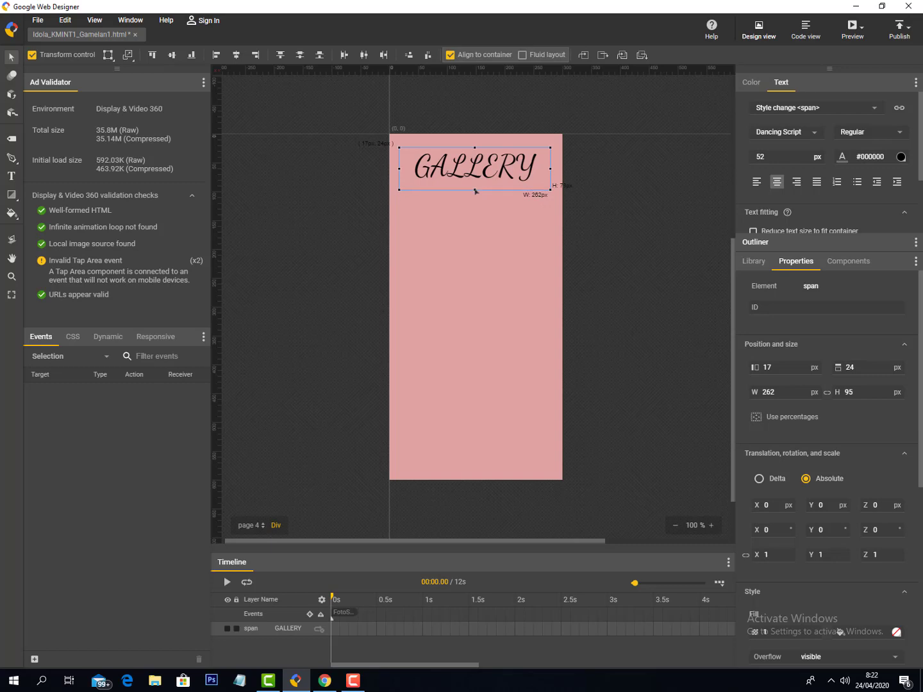
pyautogui.click(535, 299)
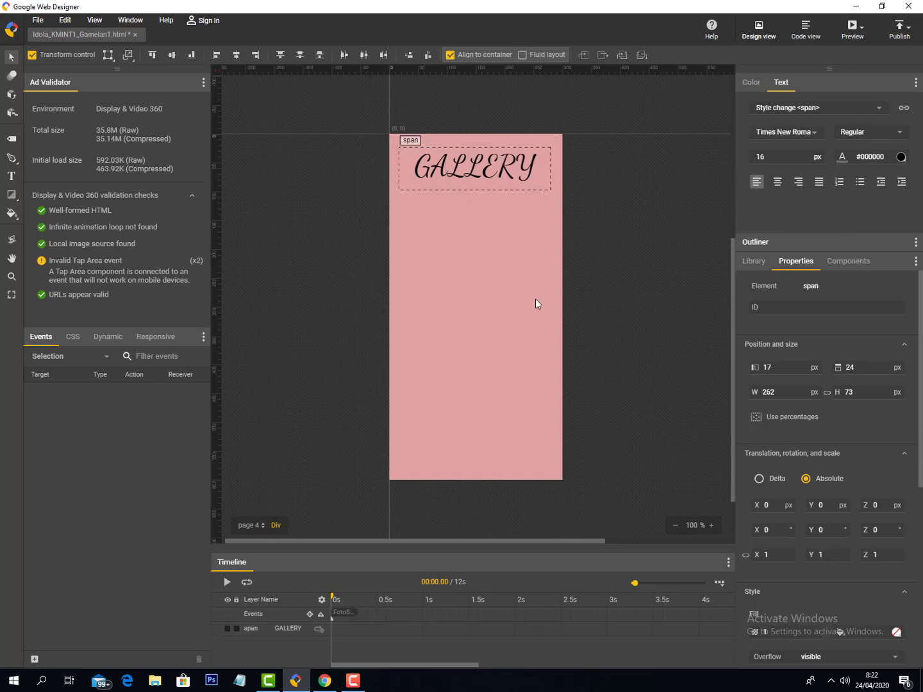
pyautogui.click(553, 146)
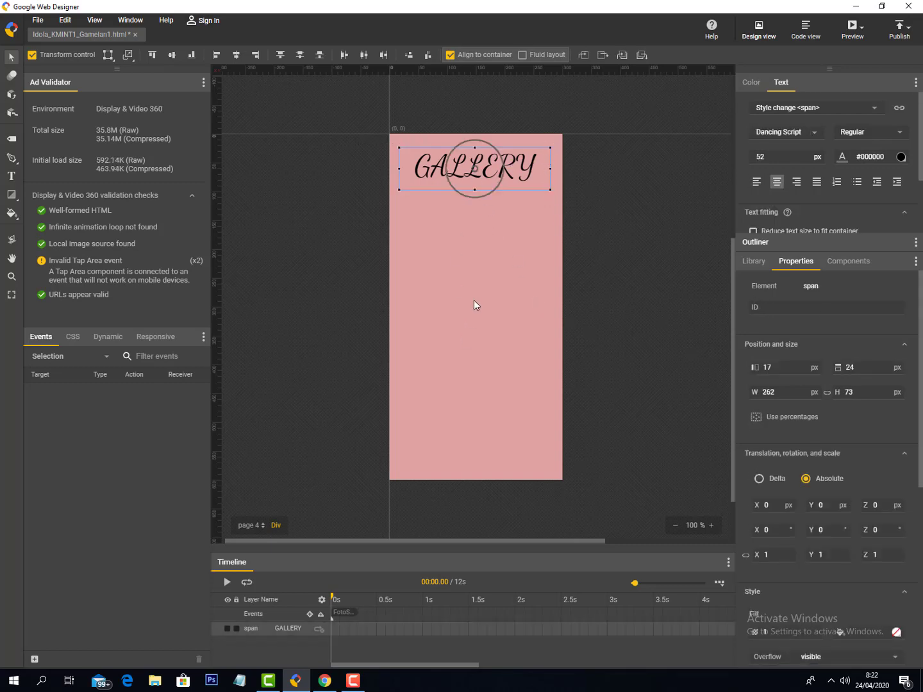
pyautogui.click(476, 276)
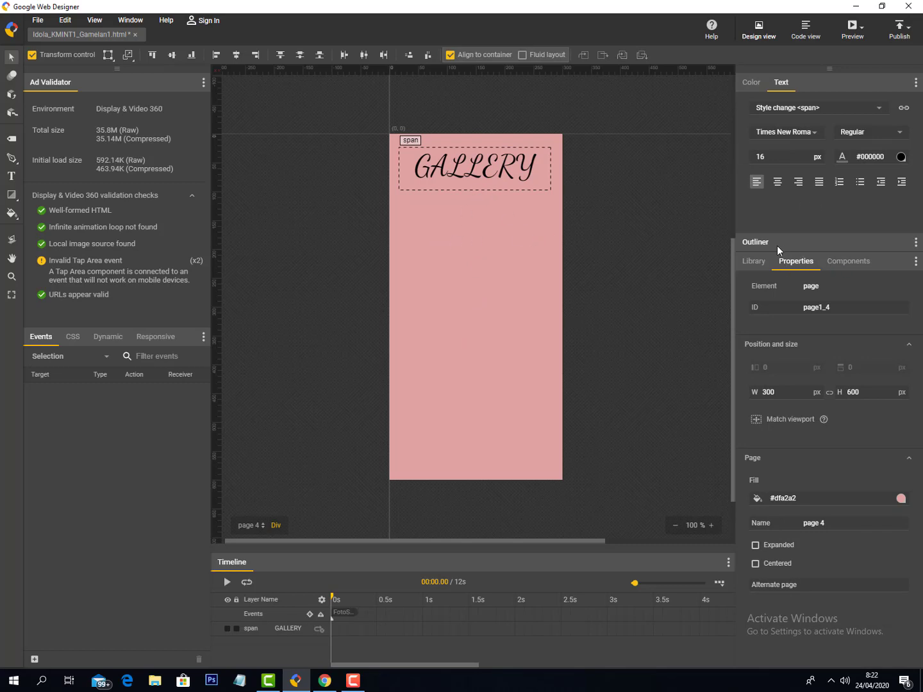
# - Drop a Transition Gallery from Components under the heading, sized about 262 × 216 px
pyautogui.click(853, 260)
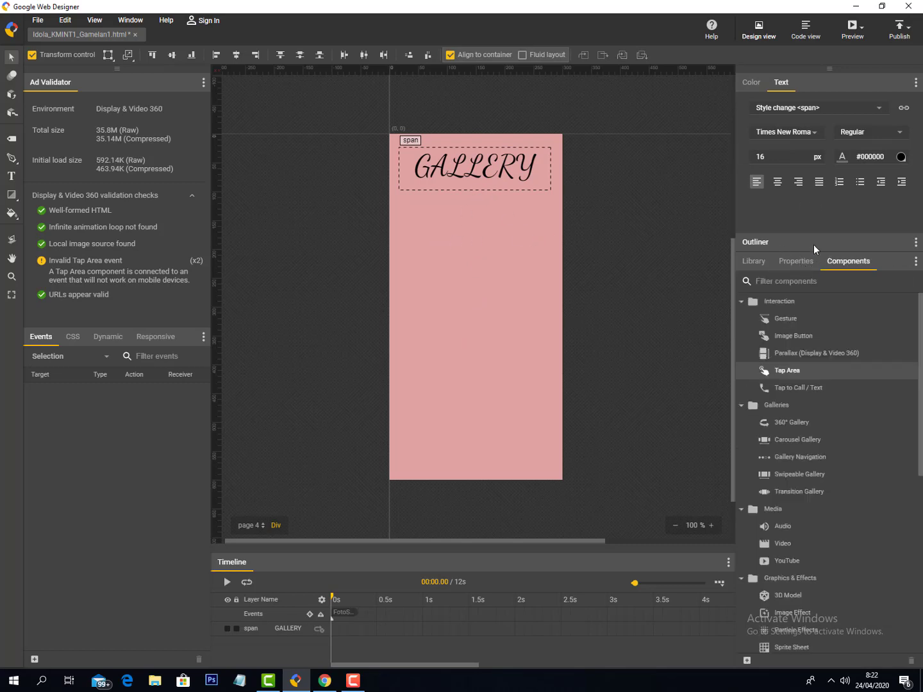
pyautogui.click(798, 260)
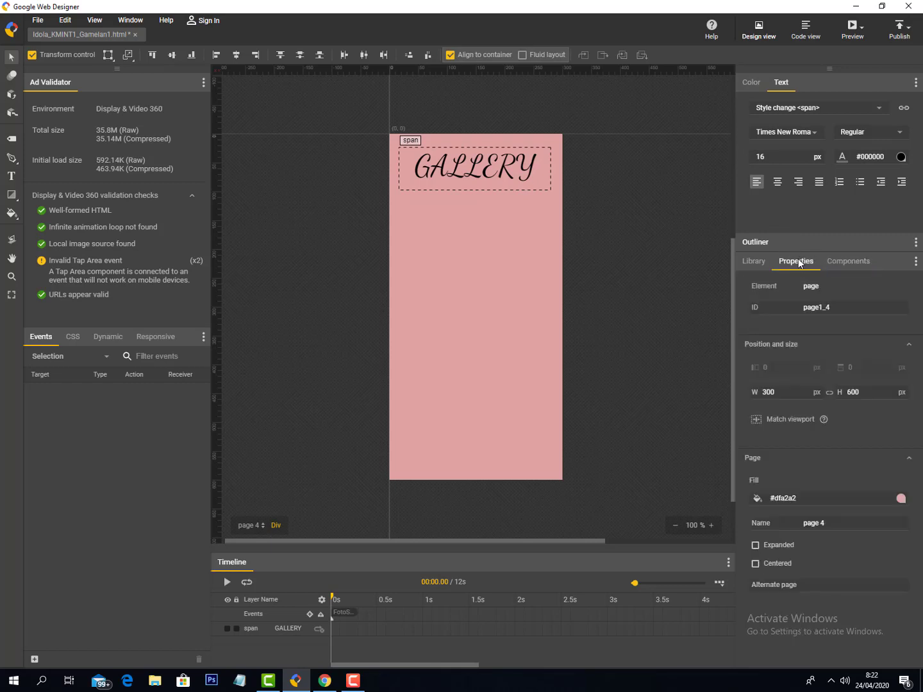
pyautogui.click(839, 258)
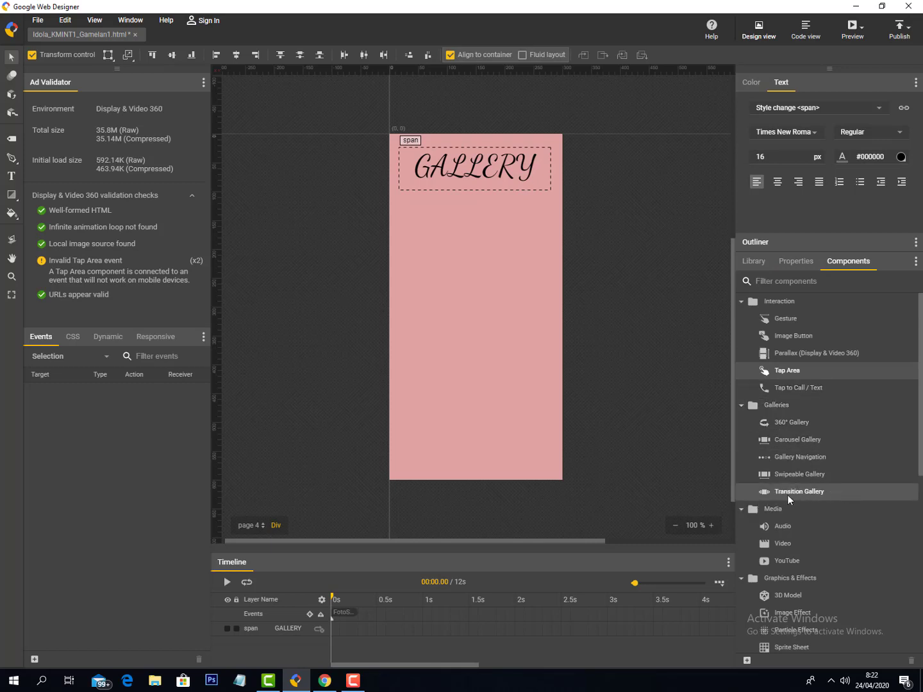
pyautogui.moveTo(798, 490); pyautogui.dragTo(418, 300)
pyautogui.moveTo(412, 246); pyautogui.dragTo(403, 236)
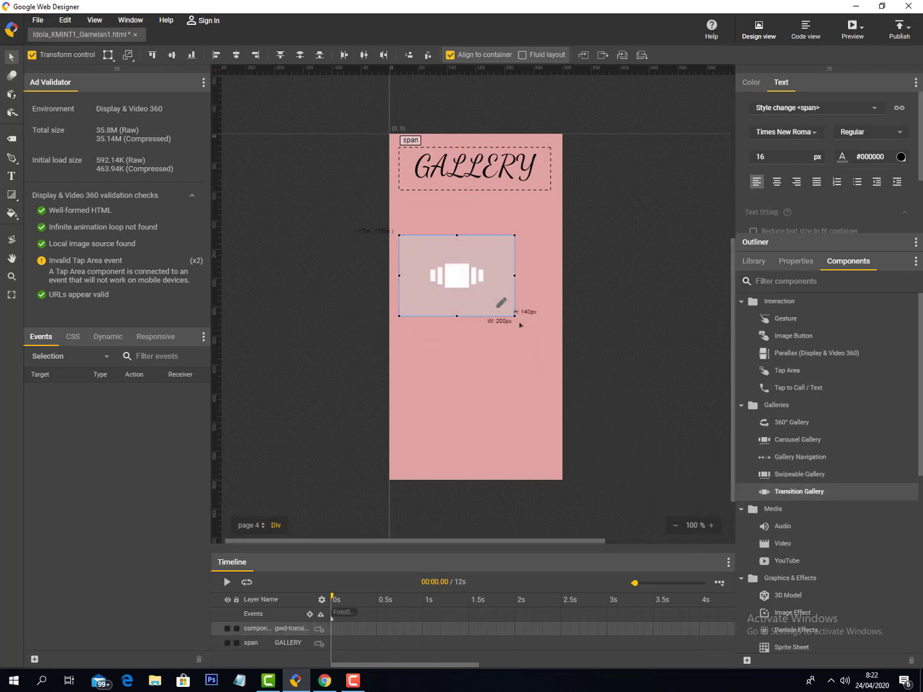
pyautogui.moveTo(519, 325); pyautogui.dragTo(550, 368)
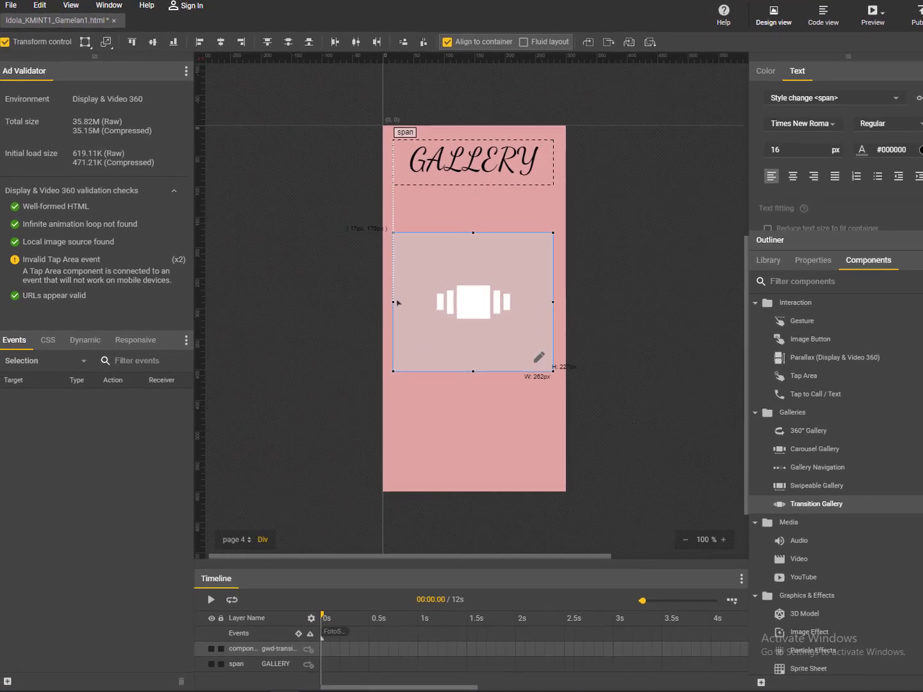
pyautogui.moveTo(396, 302); pyautogui.dragTo(397, 302)
pyautogui.moveTo(528, 276); pyautogui.dragTo(533, 269)
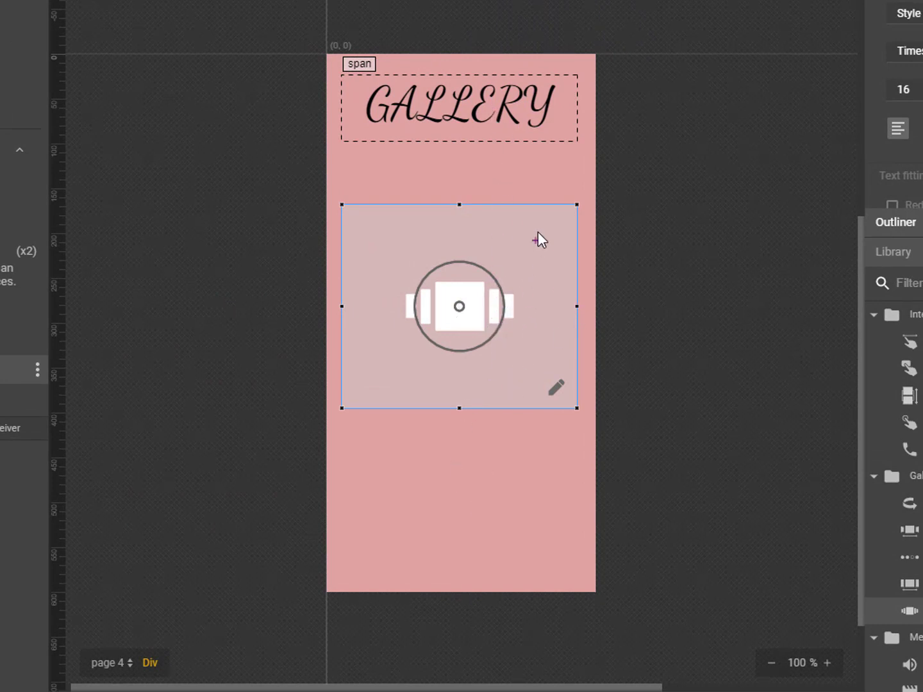
# - Open the gallery's editor and preview library images: crown, gamelan, emblem, kujang, Telkom logo, coin
pyautogui.moveTo(482, 307); pyautogui.dragTo(483, 304)
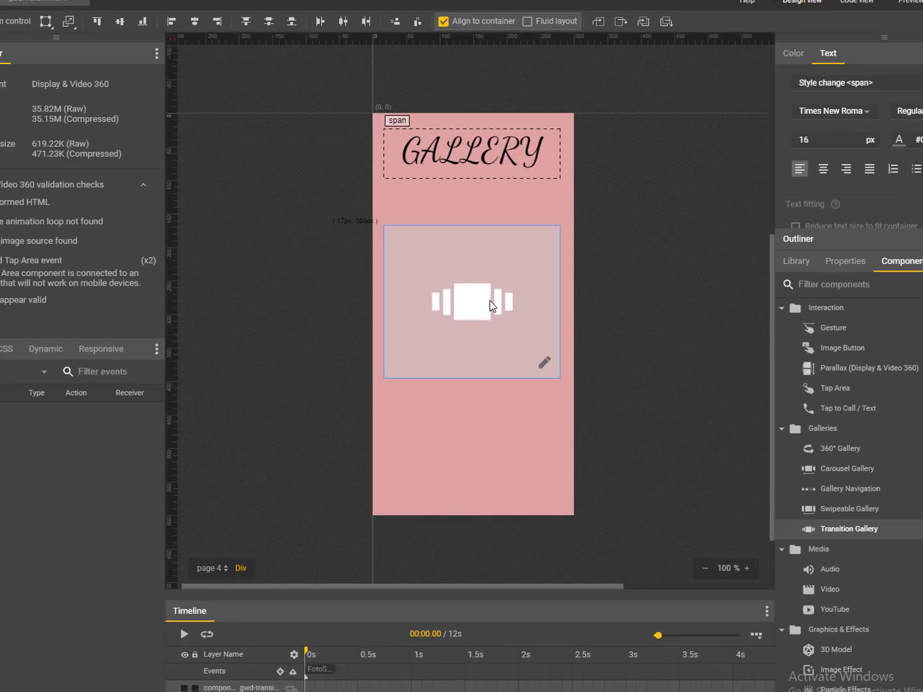
pyautogui.doubleClick(490, 302)
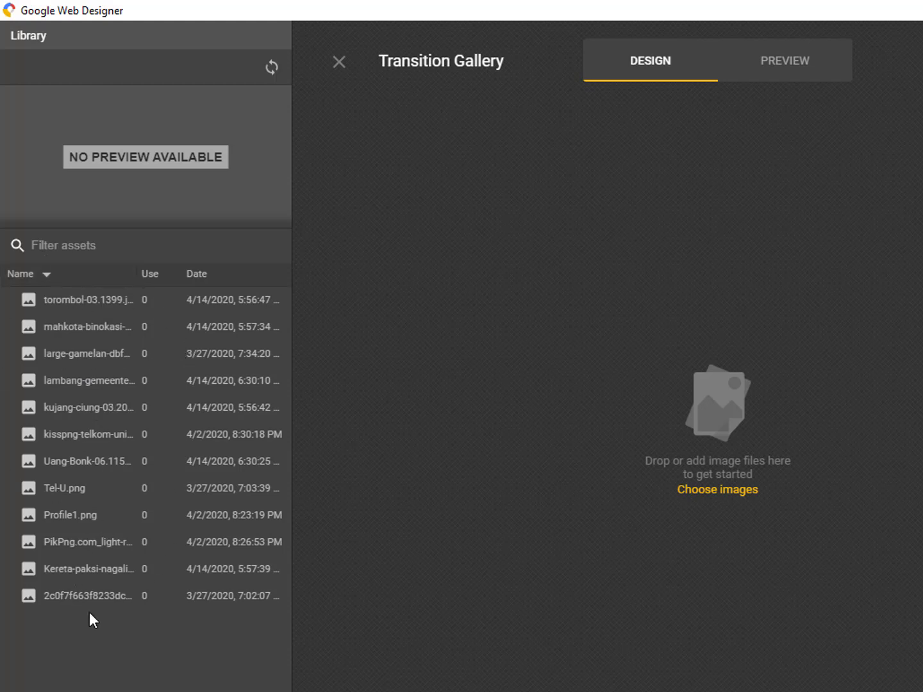
pyautogui.click(79, 298)
pyautogui.click(70, 326)
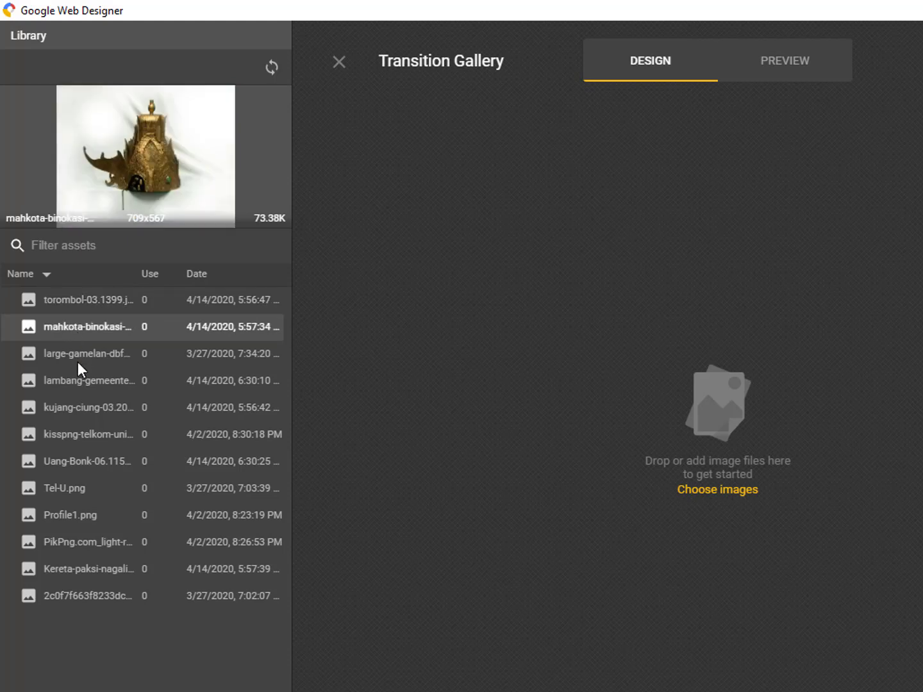
pyautogui.click(78, 355)
pyautogui.click(70, 381)
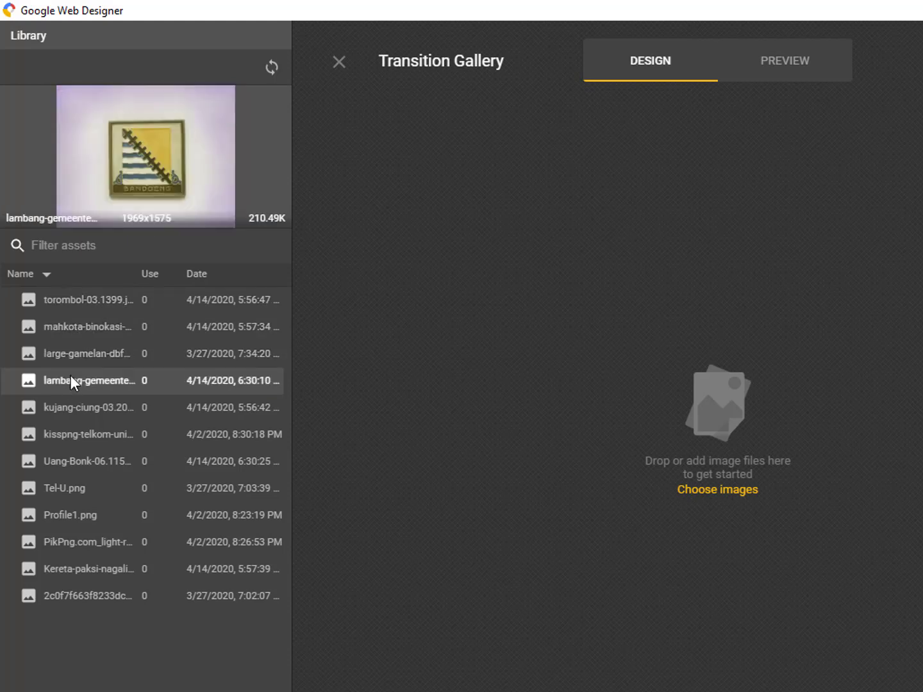
pyautogui.click(69, 414)
pyautogui.click(69, 435)
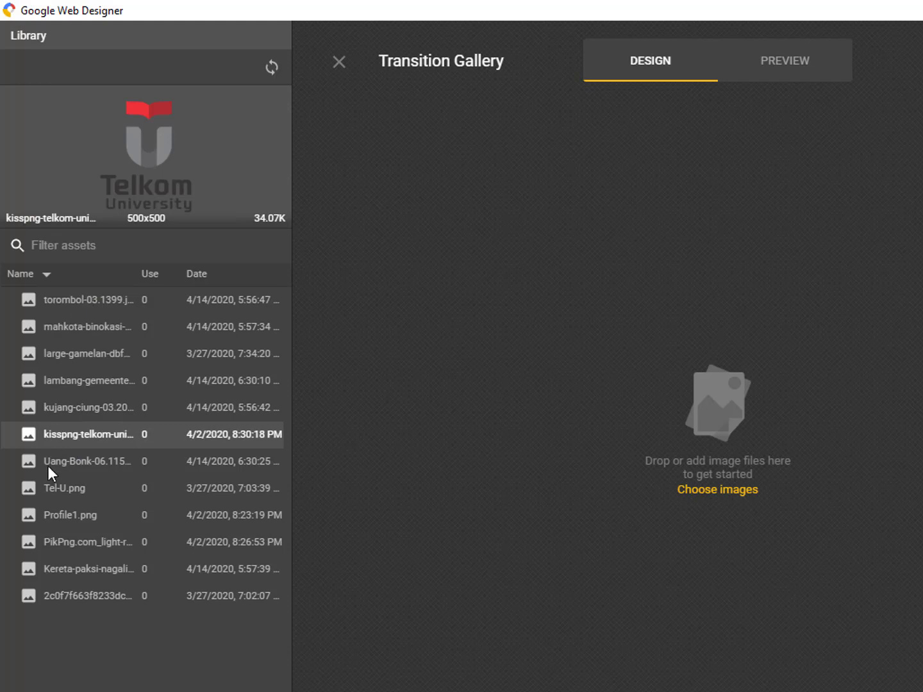
pyautogui.click(49, 463)
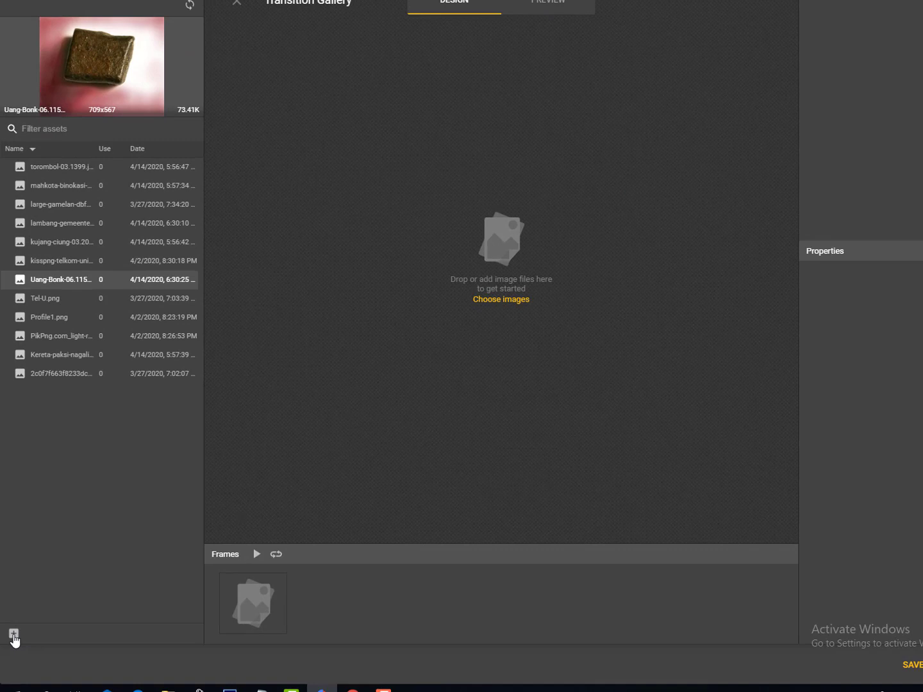
pyautogui.click(14, 635)
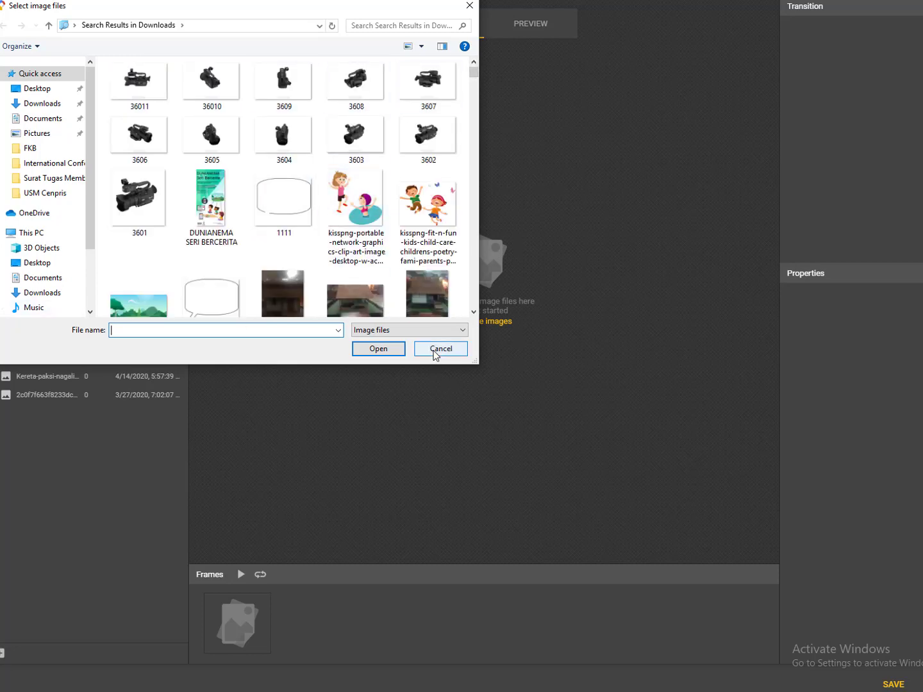
pyautogui.click(440, 349)
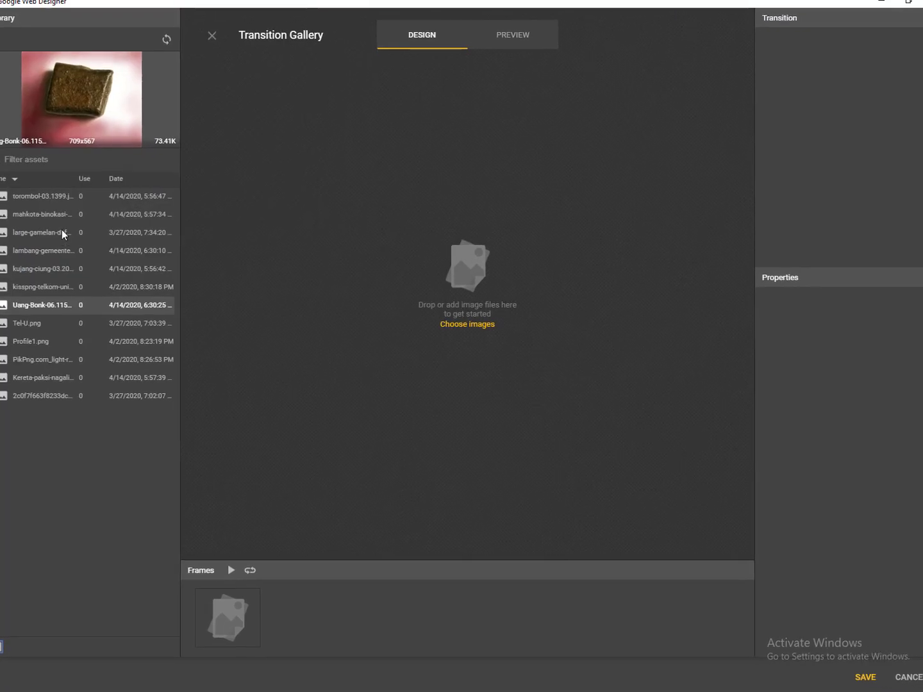
# - Add the torombol, crown and large gamelan images as gallery frames
pyautogui.click(32, 196)
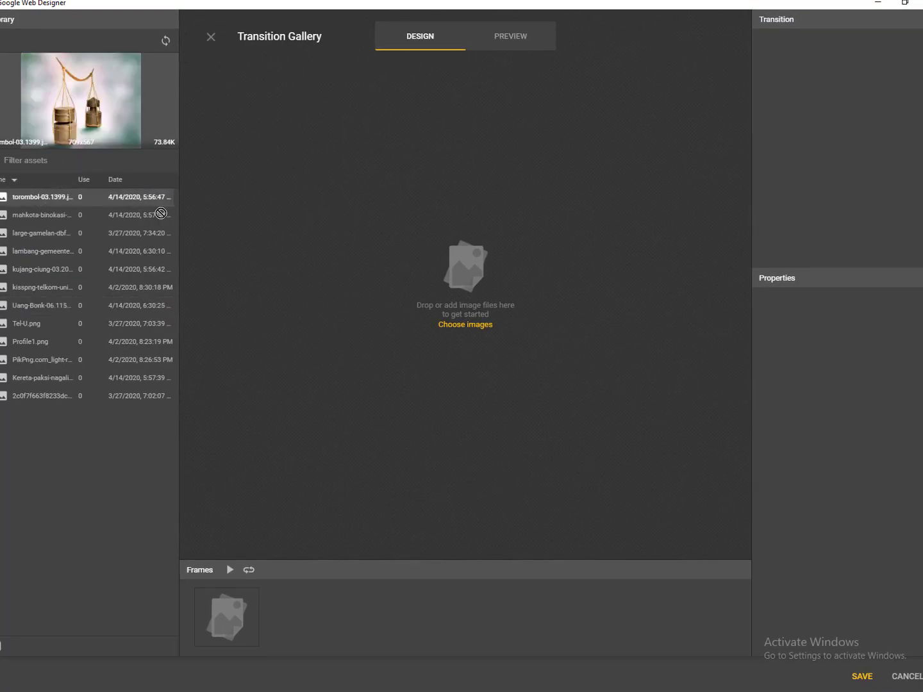
pyautogui.moveTo(161, 212); pyautogui.dragTo(472, 270)
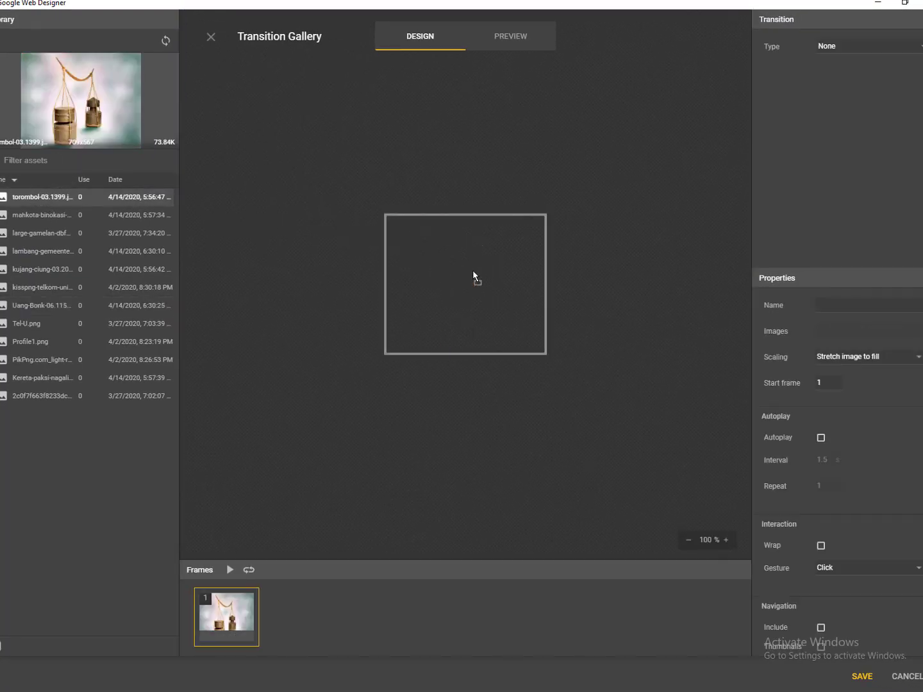
pyautogui.click(31, 212)
pyautogui.moveTo(30, 212); pyautogui.dragTo(428, 257)
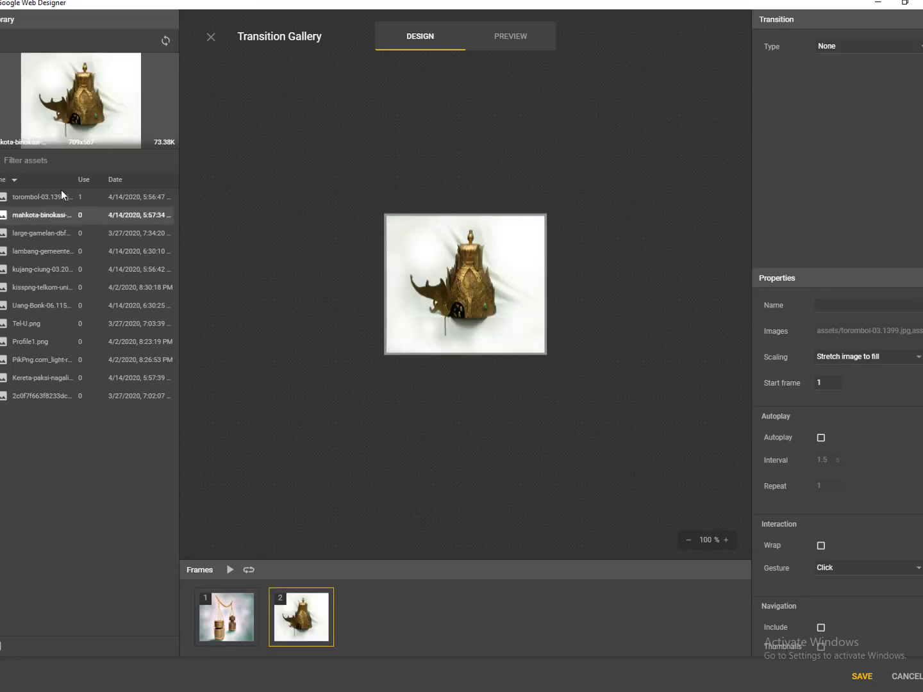
pyautogui.click(14, 234)
pyautogui.moveTo(17, 231); pyautogui.dragTo(47, 227)
# - Add the Bandung emblem, kujang and Telkom logo frames, then pick the old coin image
pyautogui.click(33, 251)
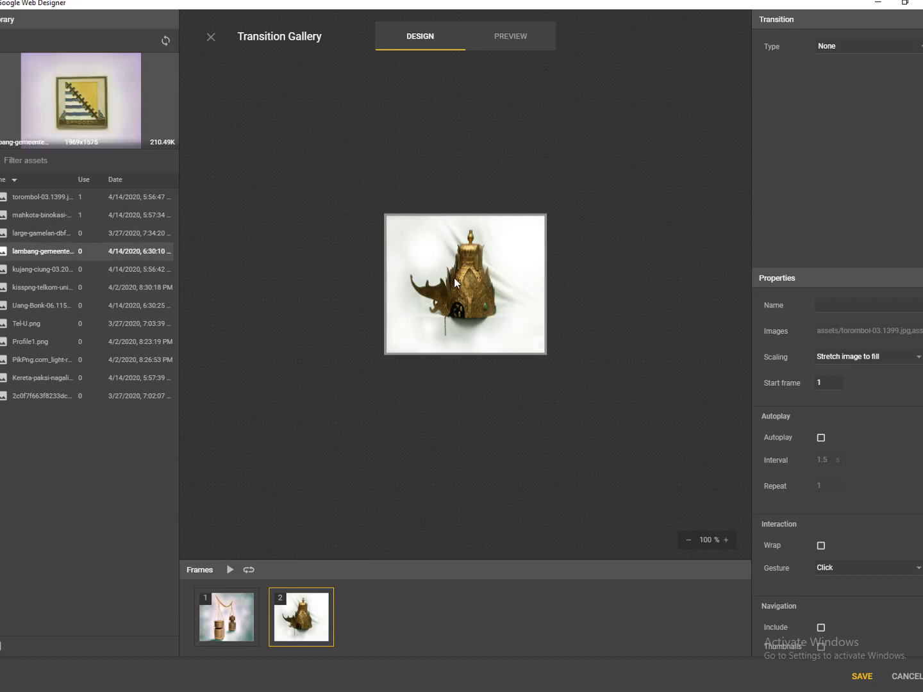
pyautogui.moveTo(26, 253); pyautogui.dragTo(440, 297)
pyautogui.click(41, 268)
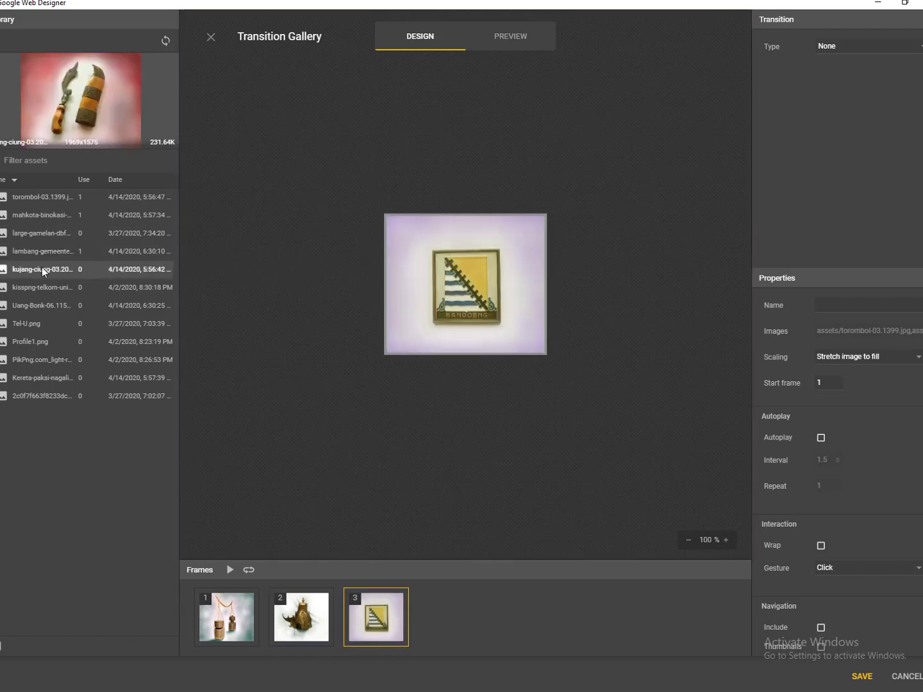
pyautogui.moveTo(42, 268); pyautogui.dragTo(466, 299)
pyautogui.click(31, 286)
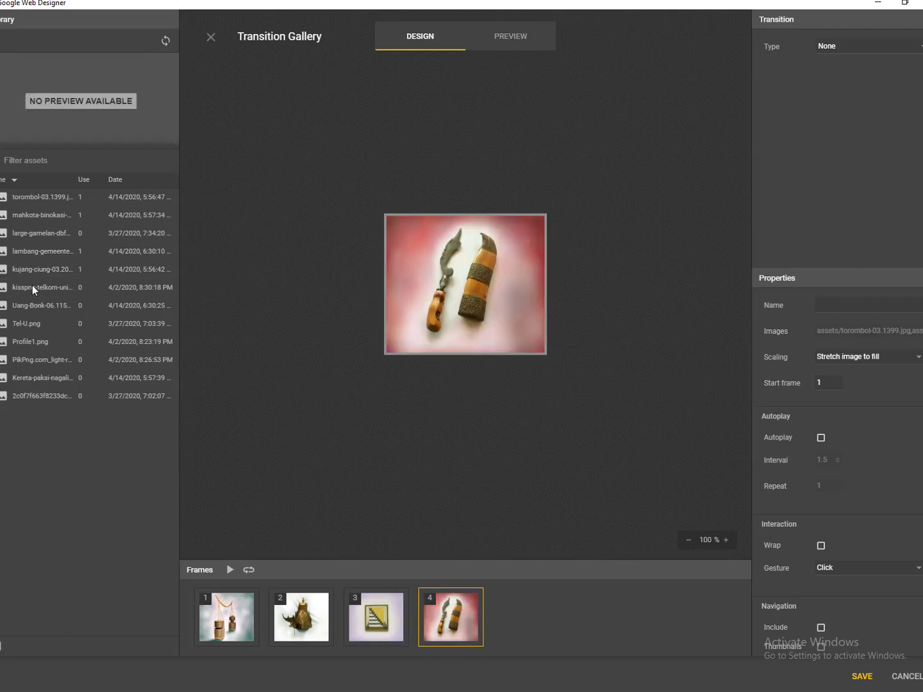
pyautogui.moveTo(25, 287); pyautogui.dragTo(465, 300)
pyautogui.click(32, 305)
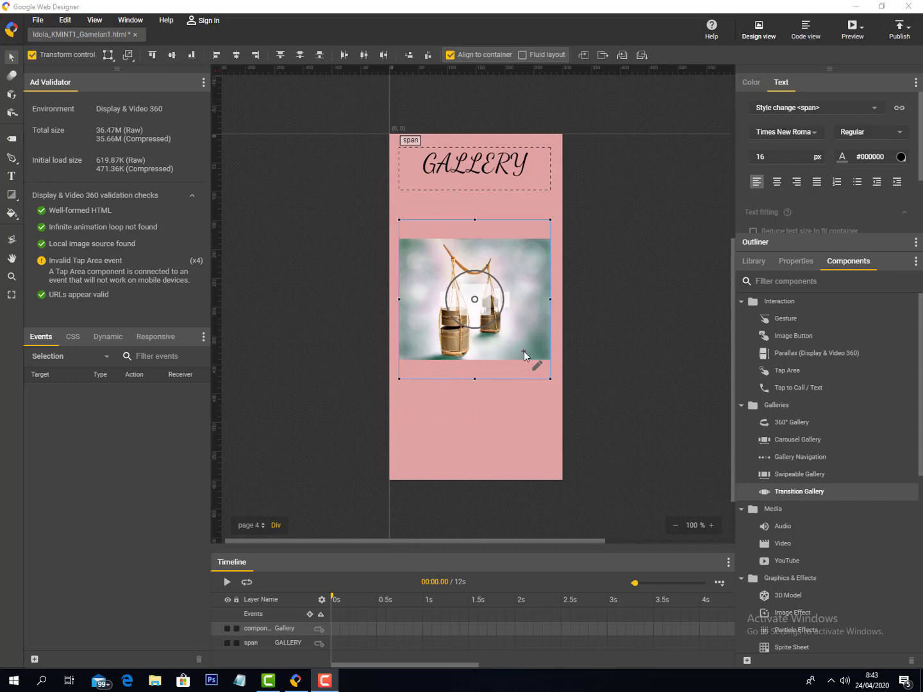
# - Add an event: on gallery frame activated, the Gallery receiver starts autoplay
pyautogui.rightClick(519, 292)
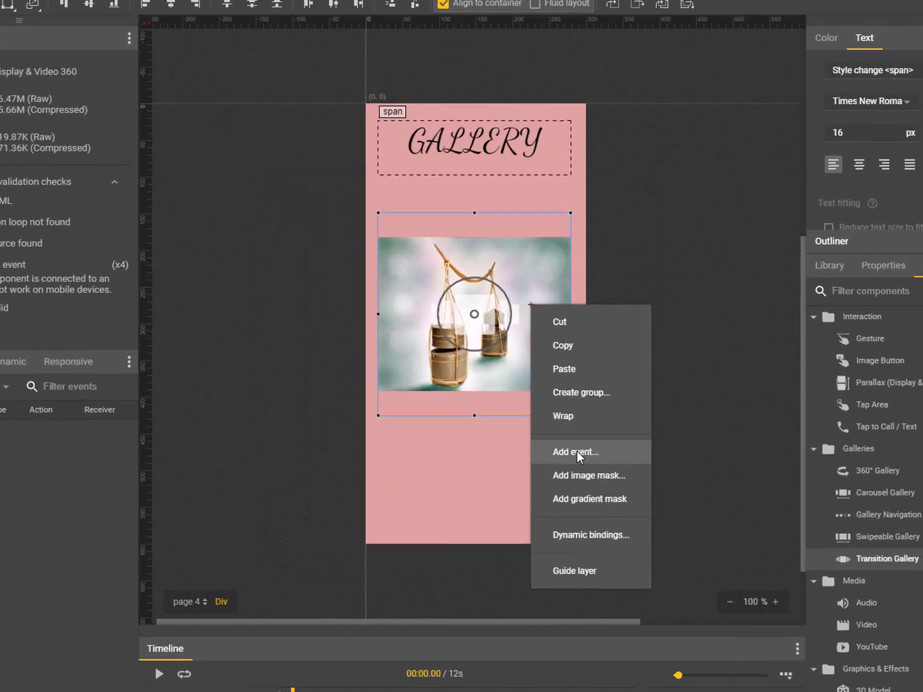
pyautogui.click(559, 428)
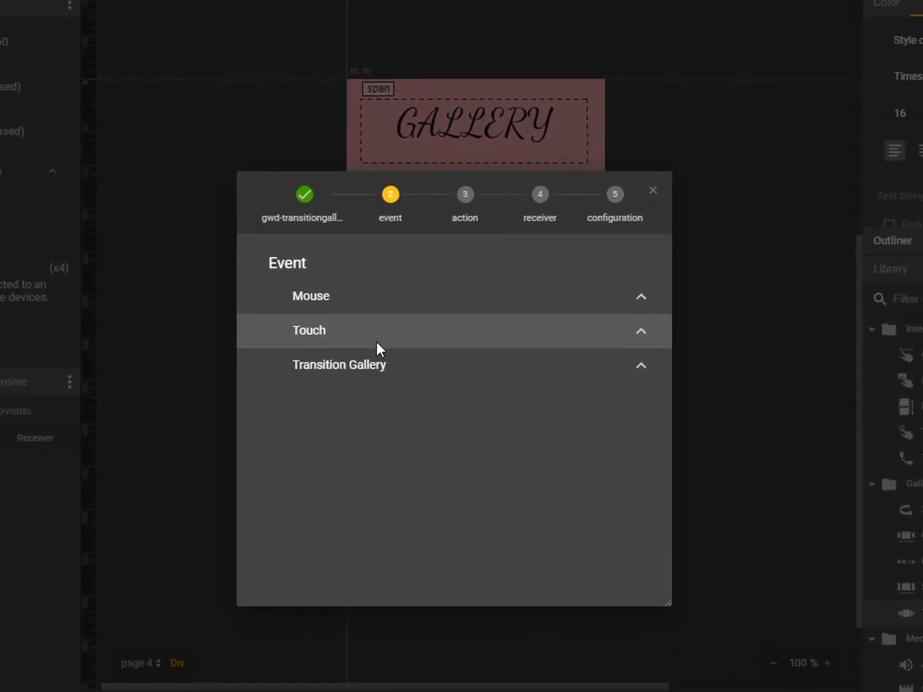
pyautogui.click(395, 366)
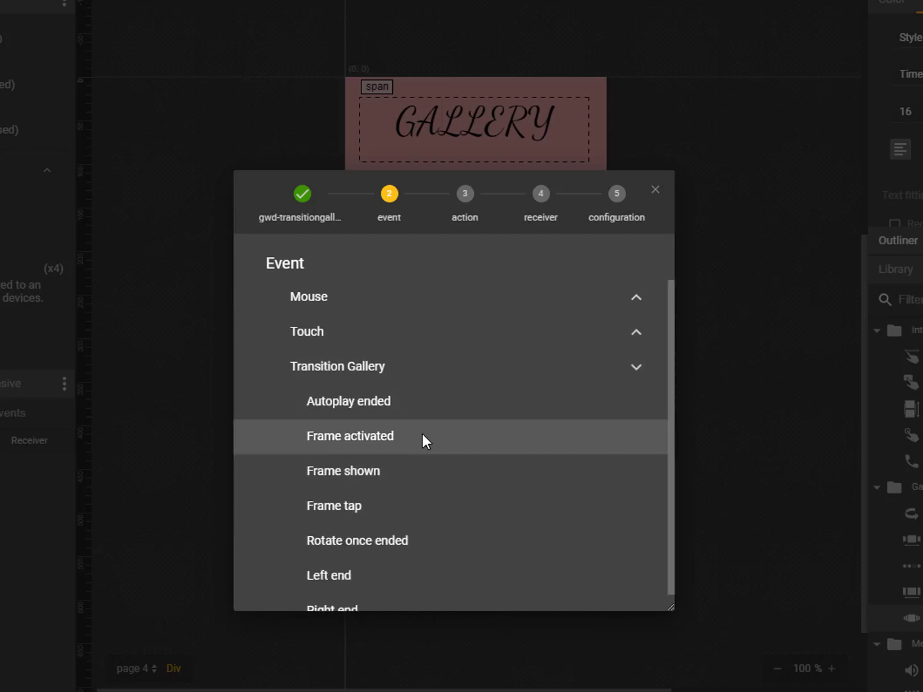
pyautogui.click(422, 435)
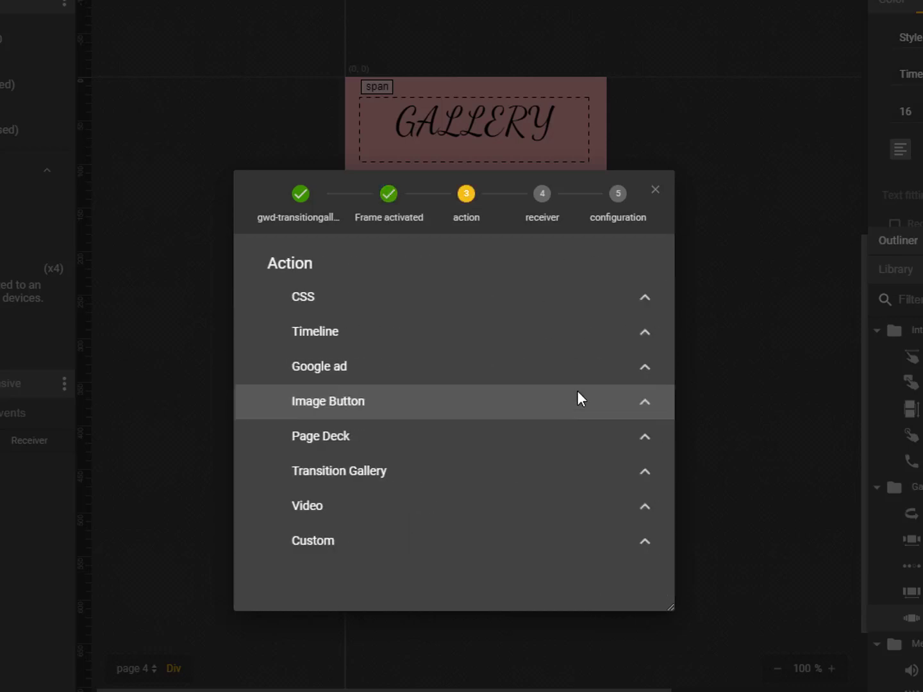
pyautogui.click(434, 473)
pyautogui.scroll(-3, 439, 478)
pyautogui.scroll(2, 440, 512)
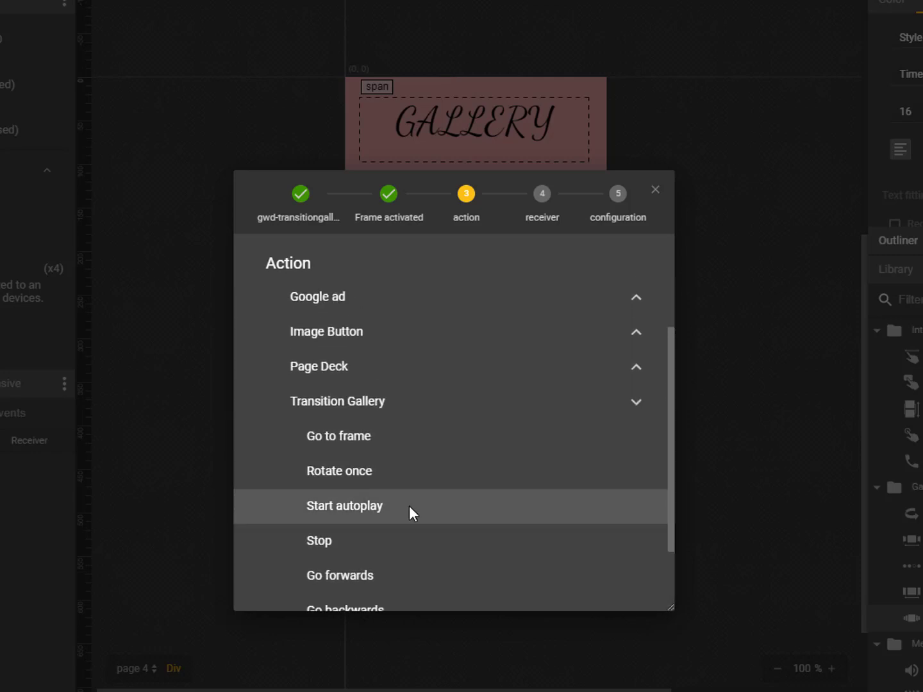
pyautogui.click(408, 505)
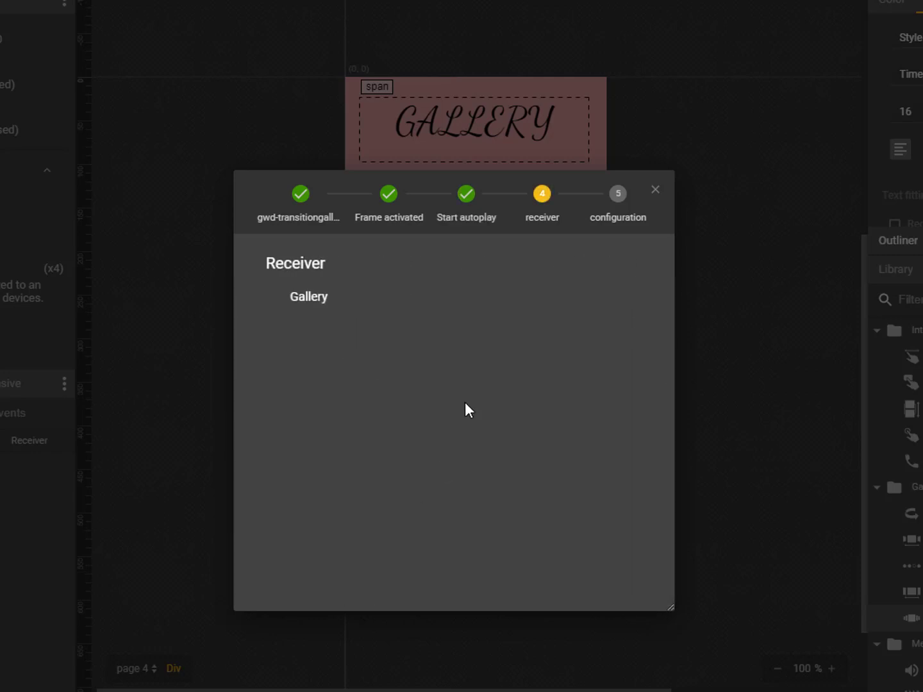
pyautogui.click(310, 302)
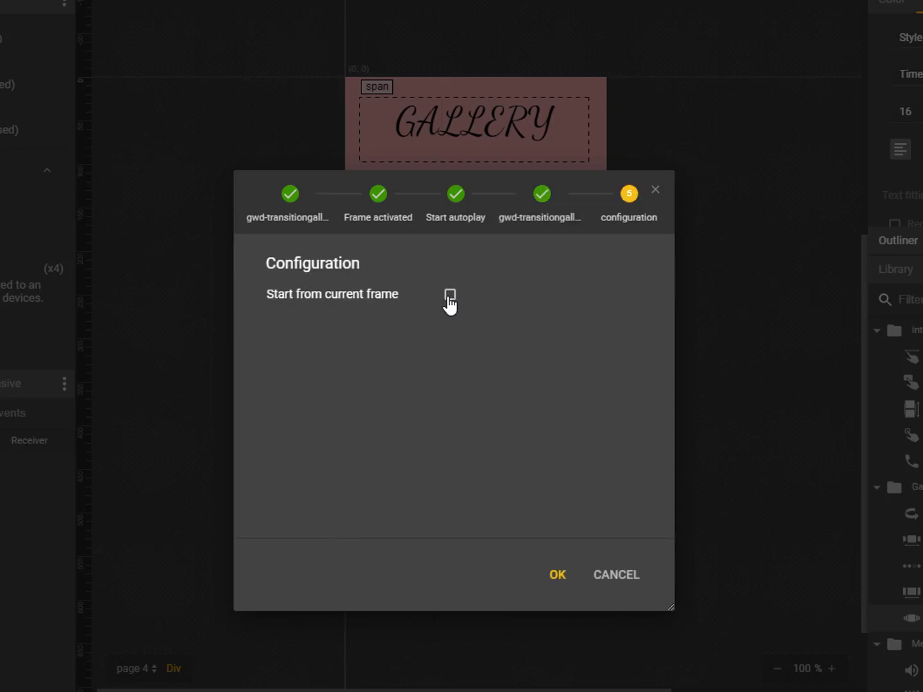
pyautogui.click(565, 583)
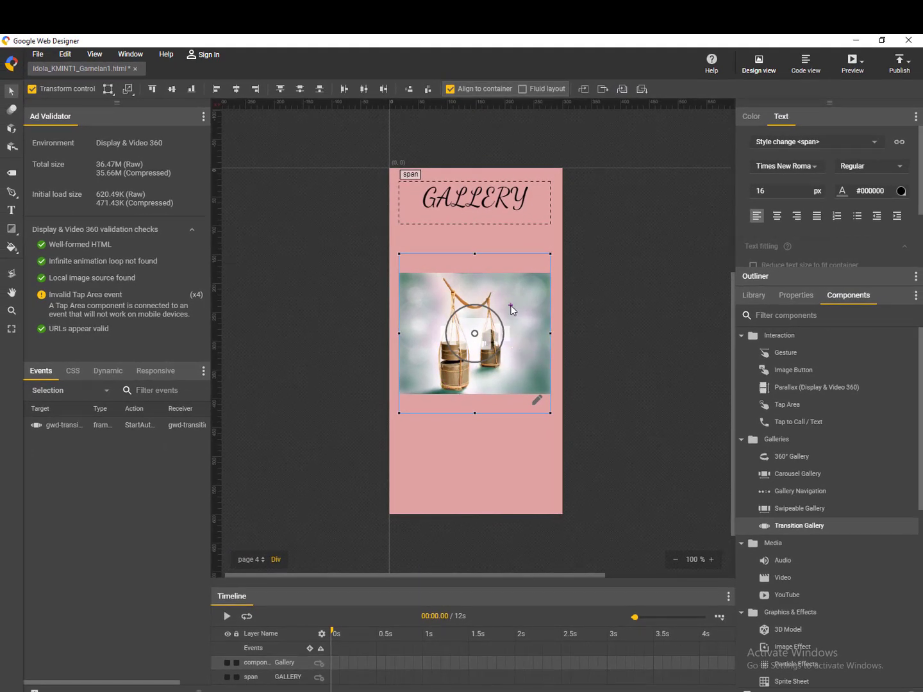
# - Reopen the Transition Gallery editor to review its frames, then save it
pyautogui.doubleClick(512, 310)
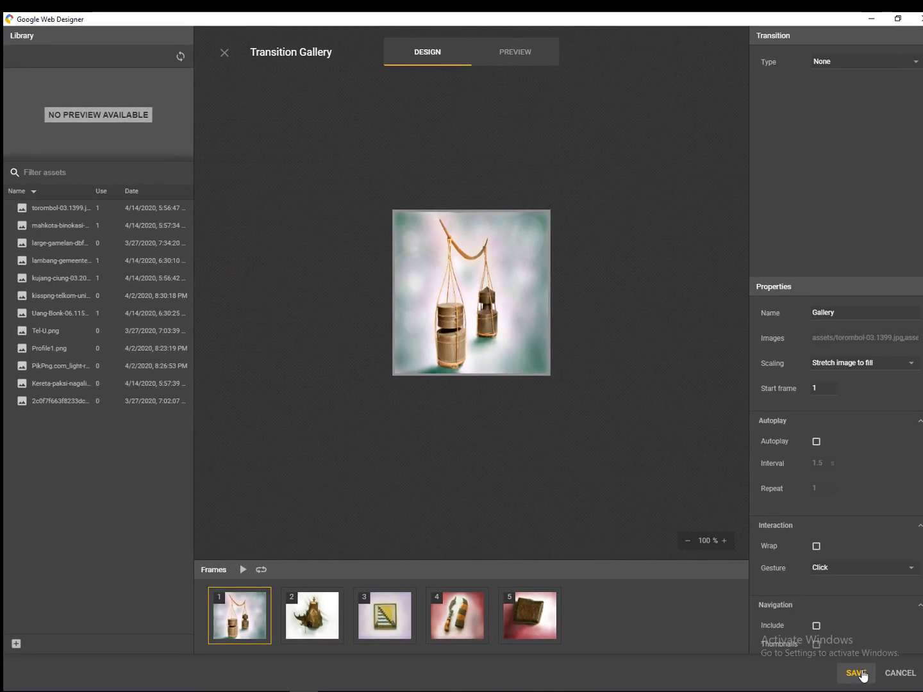
pyautogui.click(855, 672)
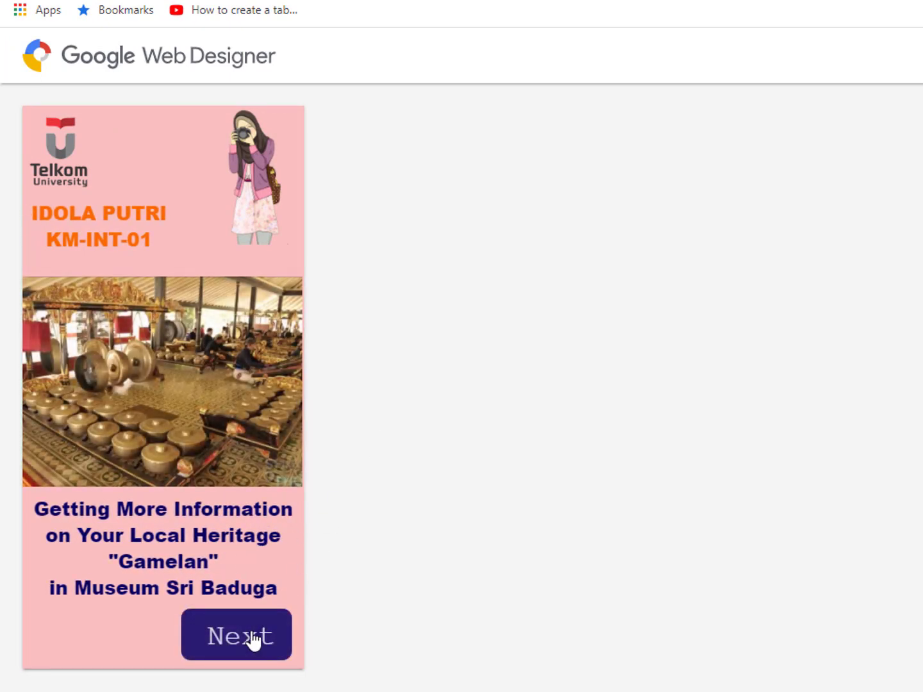
# - Advance through the preview with Next, toggling the museum video's sound, to the GALLERY page
pyautogui.click(252, 638)
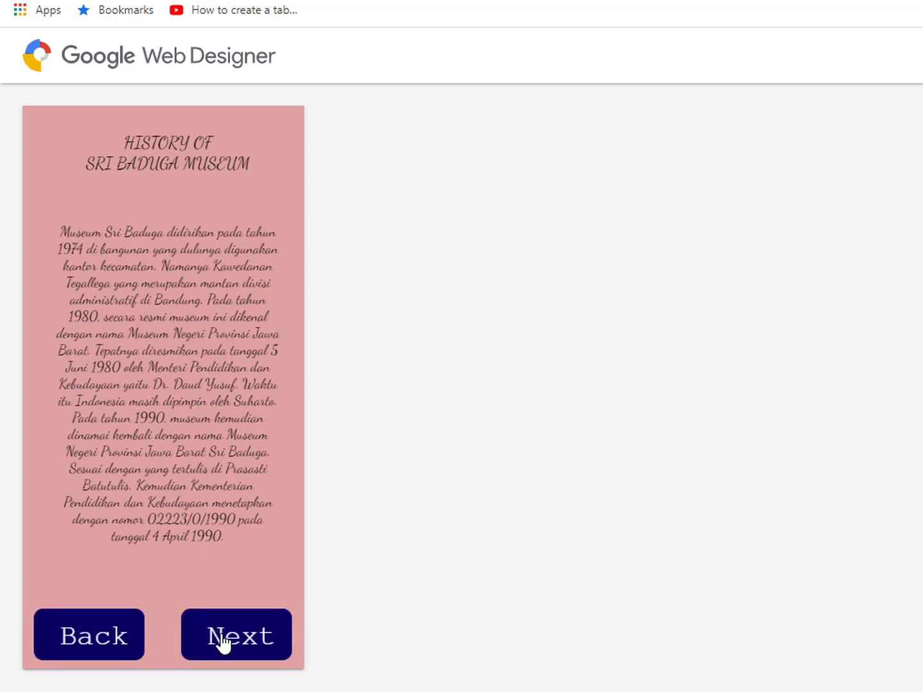
pyautogui.click(222, 638)
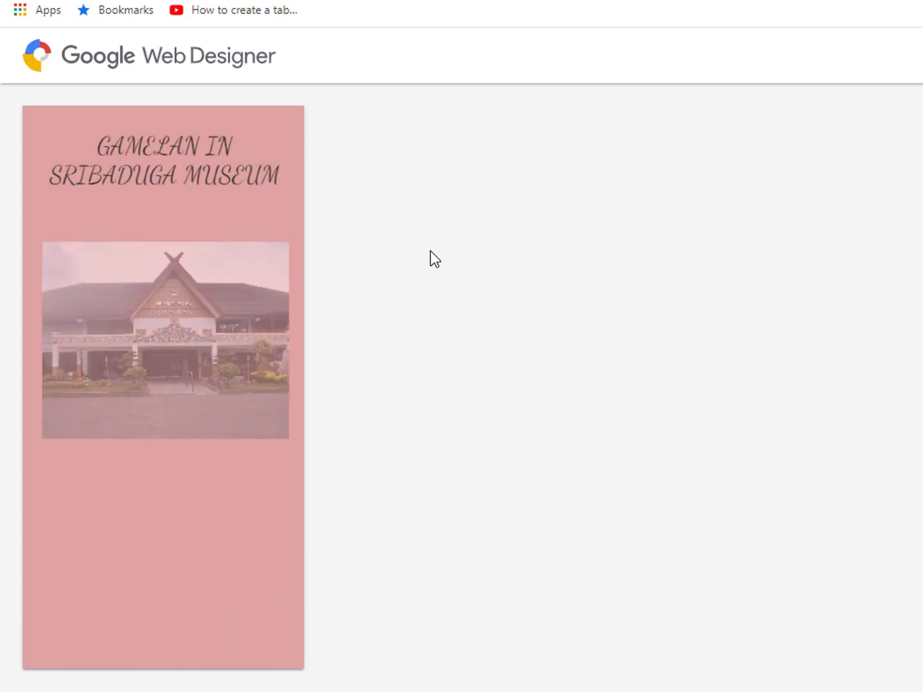
pyautogui.click(186, 394)
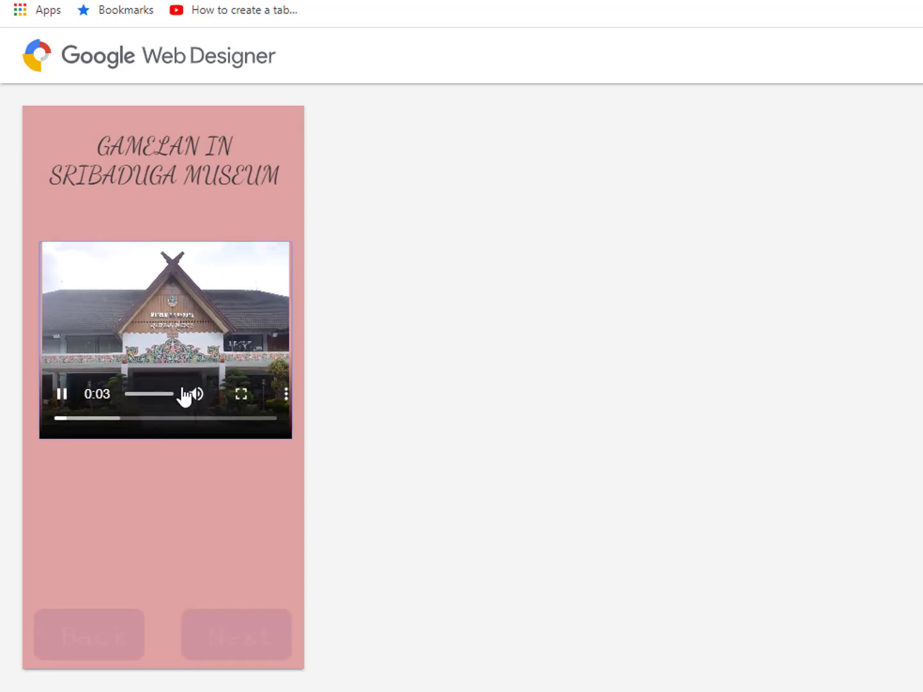
pyautogui.click(193, 394)
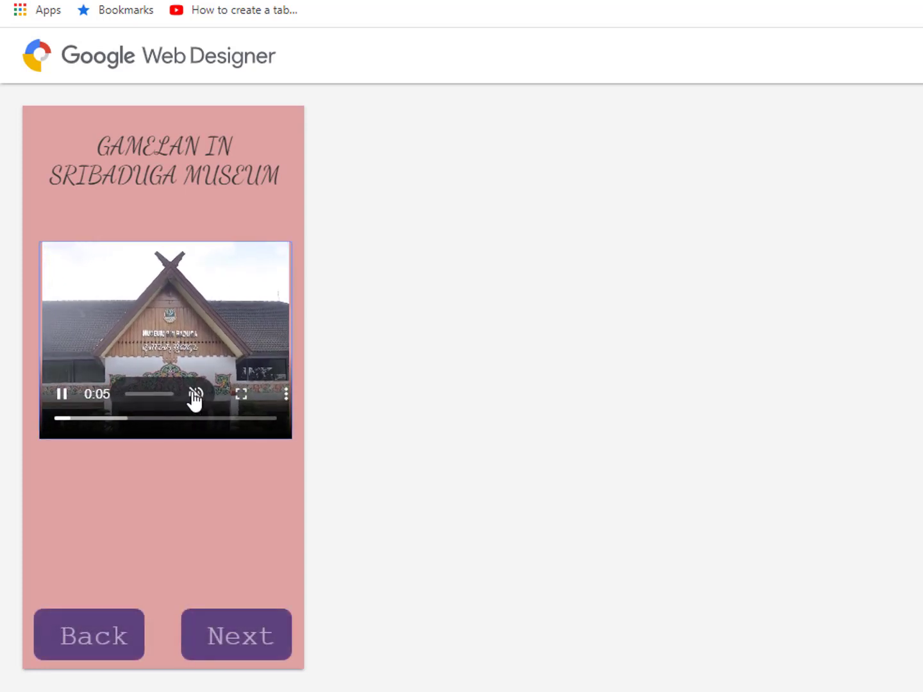
pyautogui.click(243, 640)
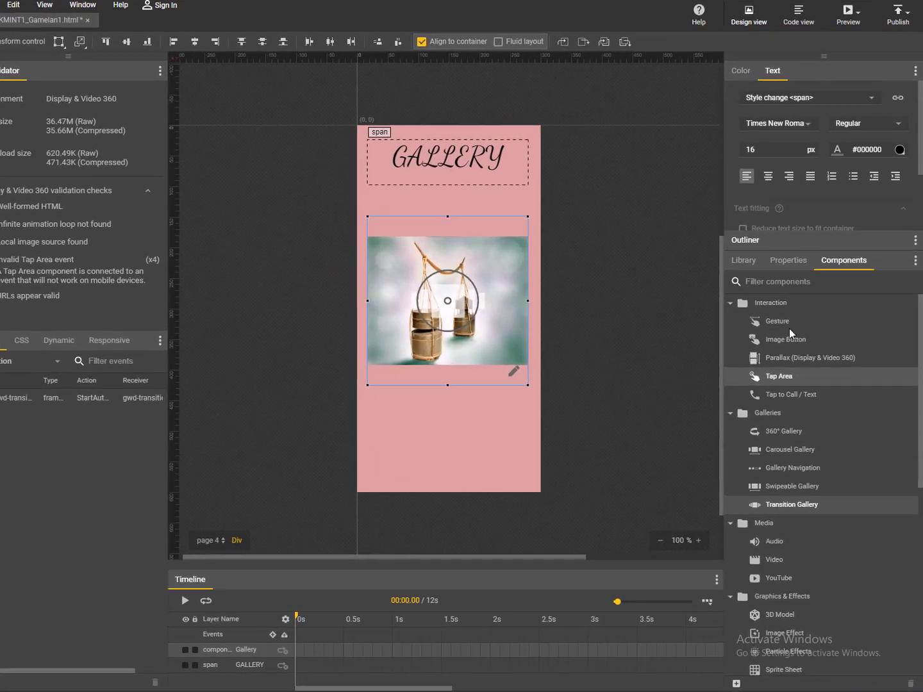
pyautogui.doubleClick(465, 227)
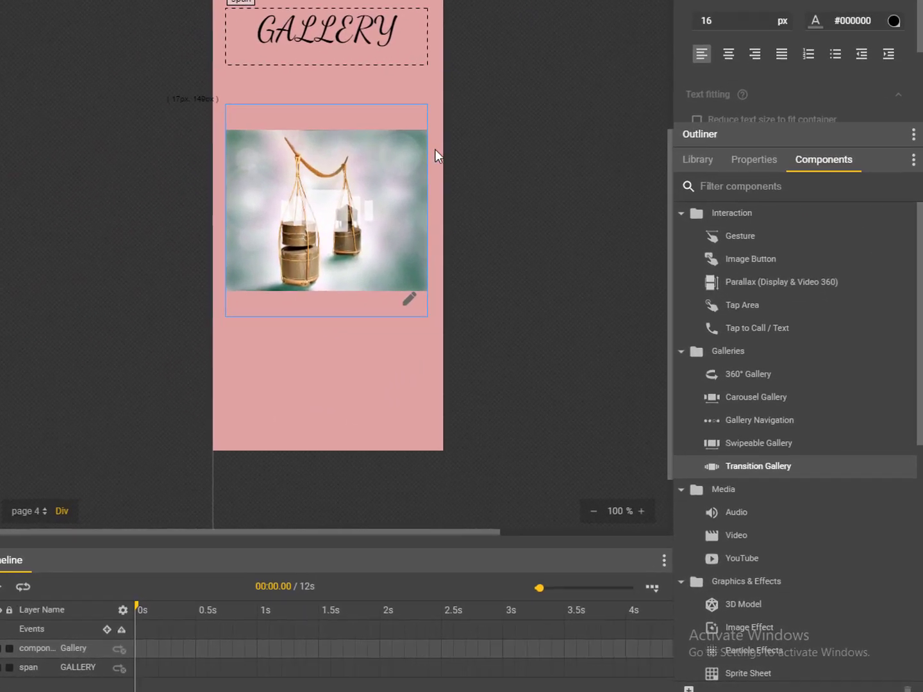
pyautogui.scroll(-2, 771, 423)
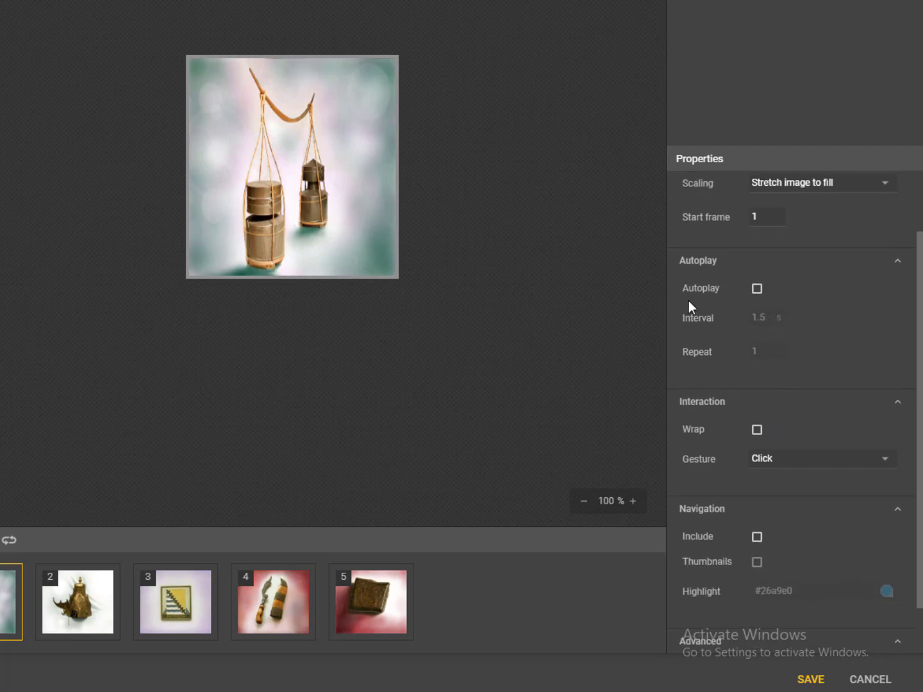
pyautogui.click(757, 289)
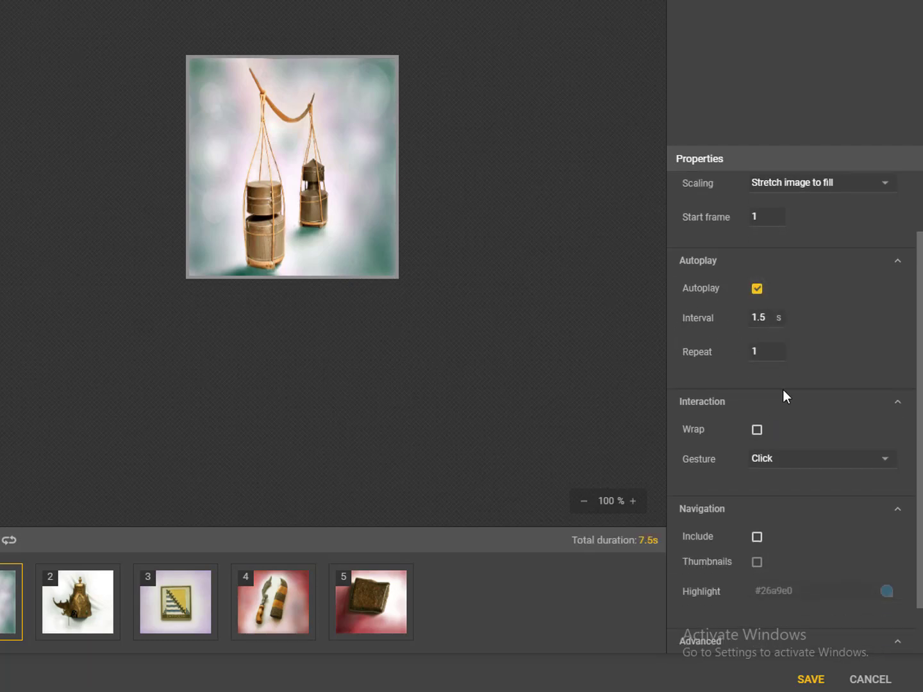
pyautogui.doubleClick(770, 319)
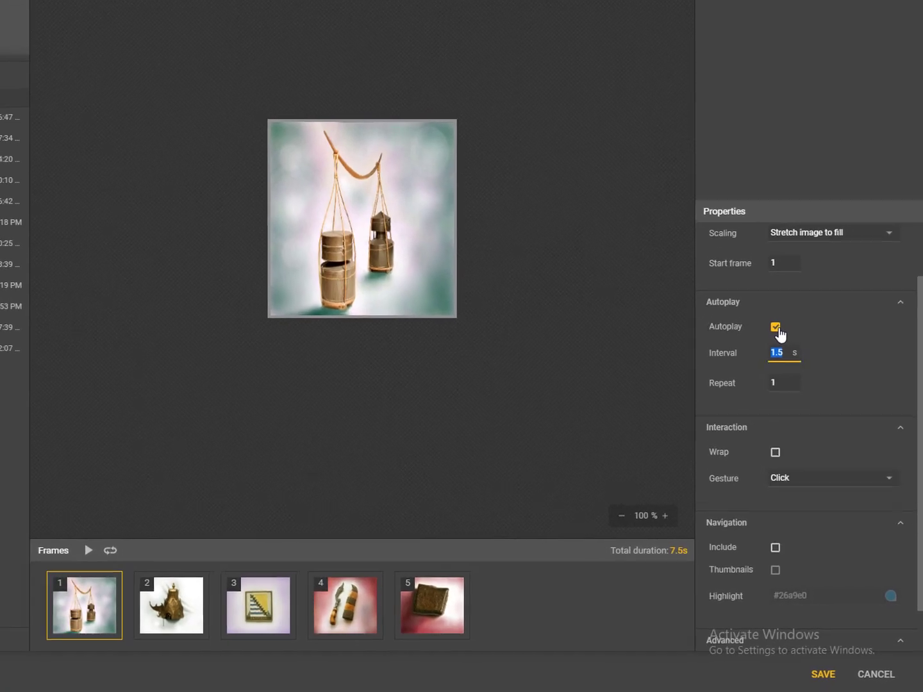
pyautogui.click(789, 355)
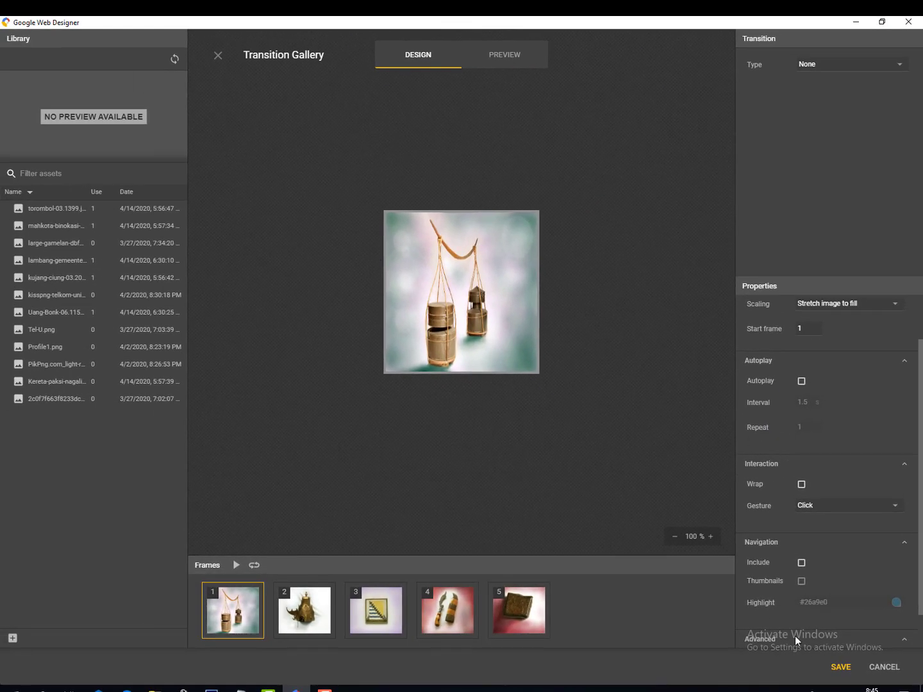
pyautogui.scroll(-1, 762, 505)
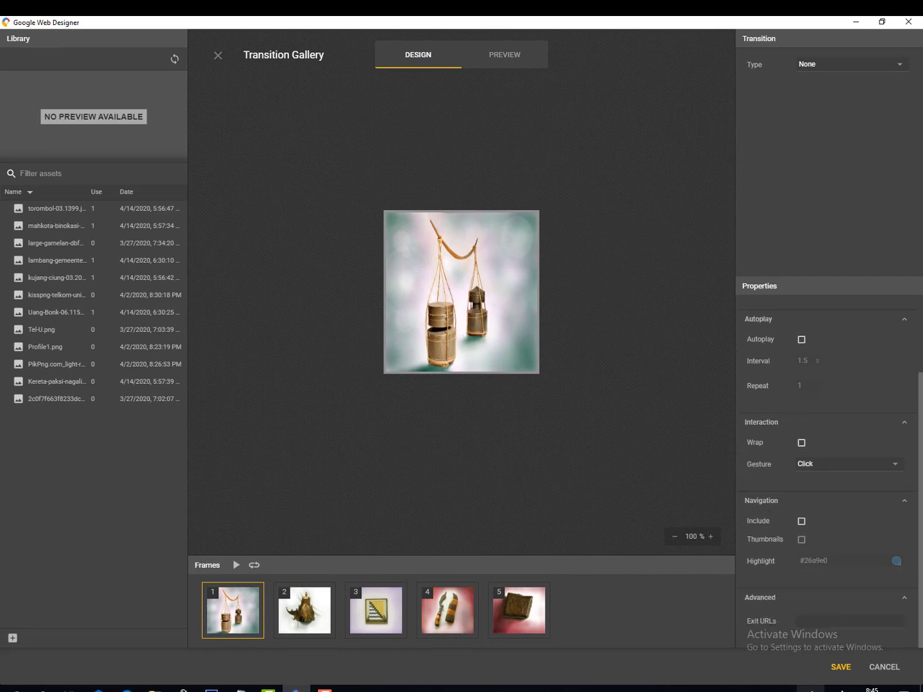
pyautogui.click(850, 672)
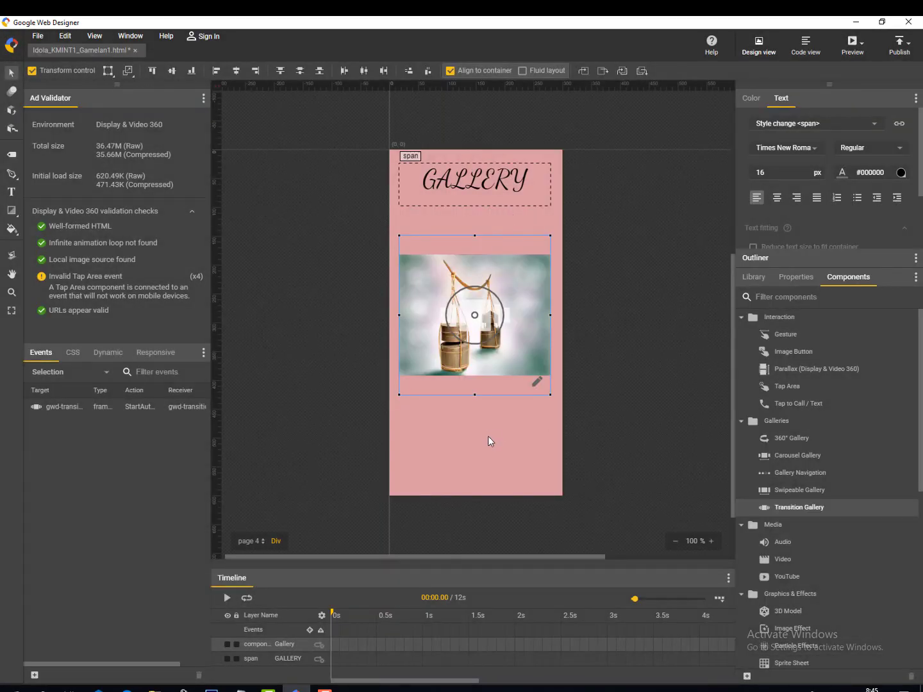
# - Select the GALLERY title and add keyframes for it at 0.1 s and 1.2 s
pyautogui.click(459, 201)
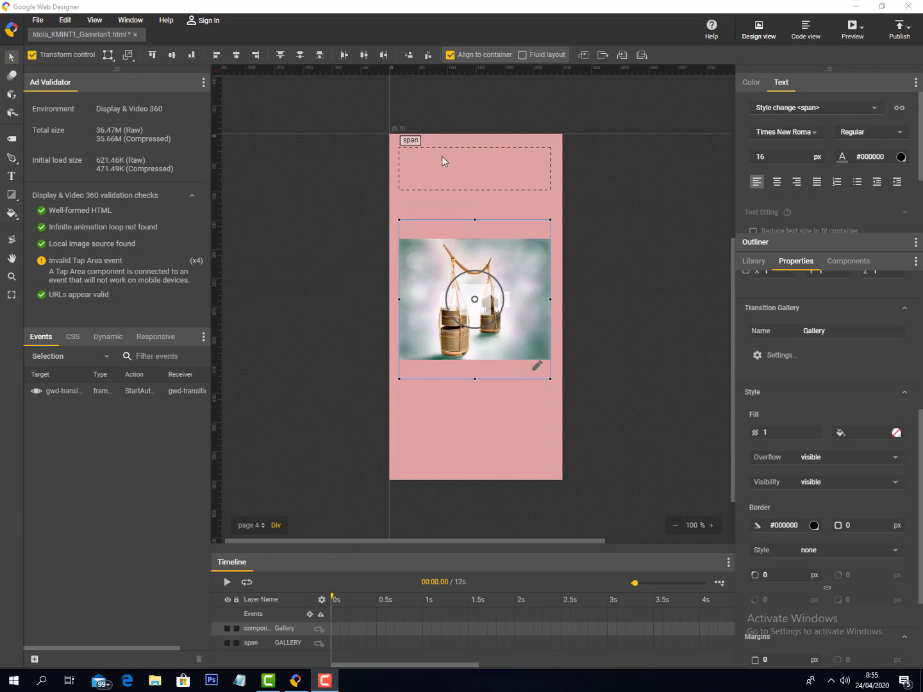
pyautogui.click(449, 181)
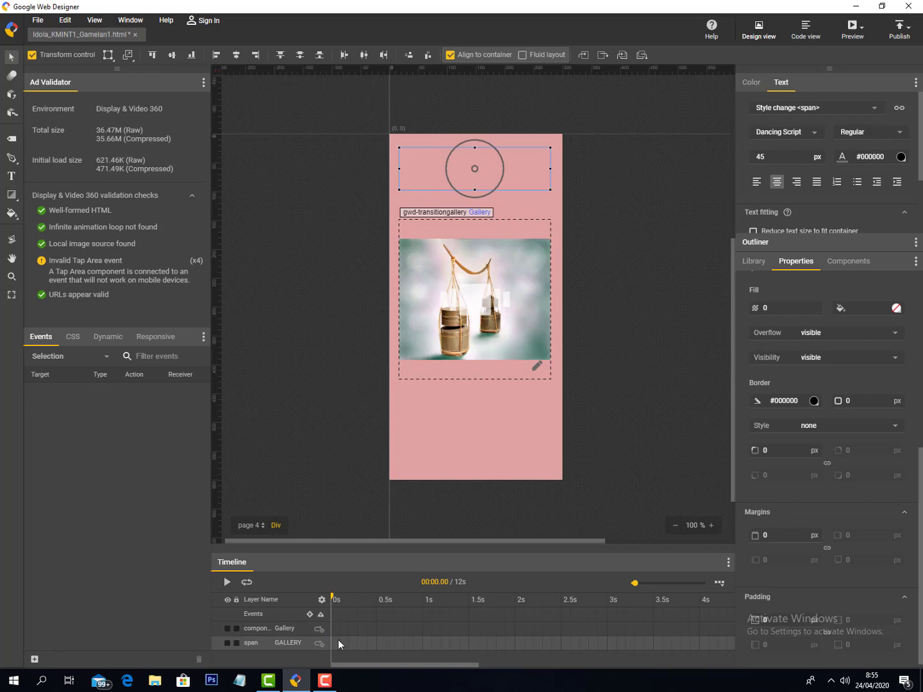
pyautogui.click(339, 599)
pyautogui.click(339, 642)
pyautogui.moveTo(340, 601); pyautogui.dragTo(442, 607)
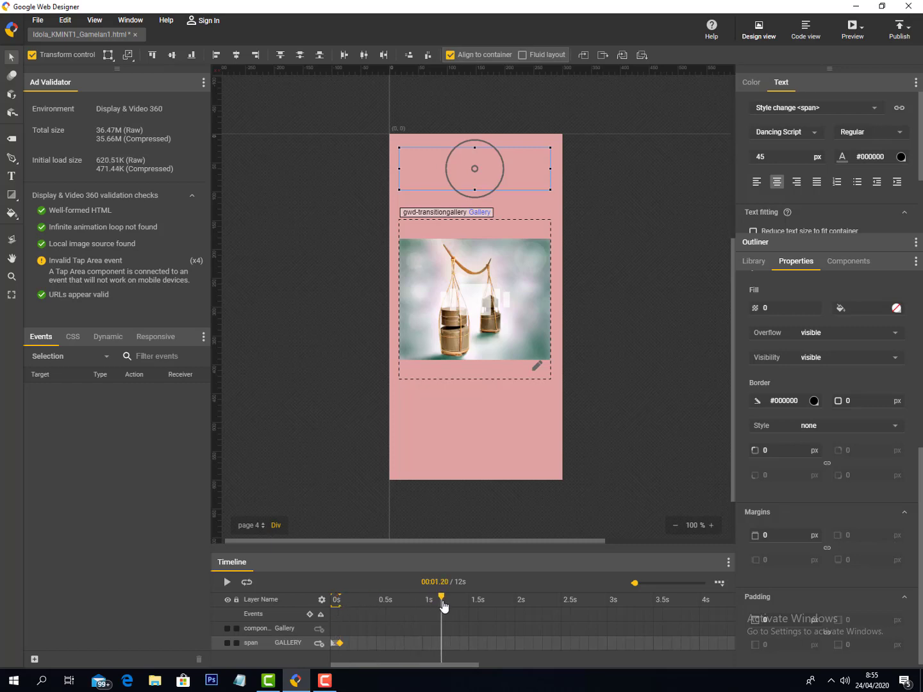
pyautogui.click(444, 643)
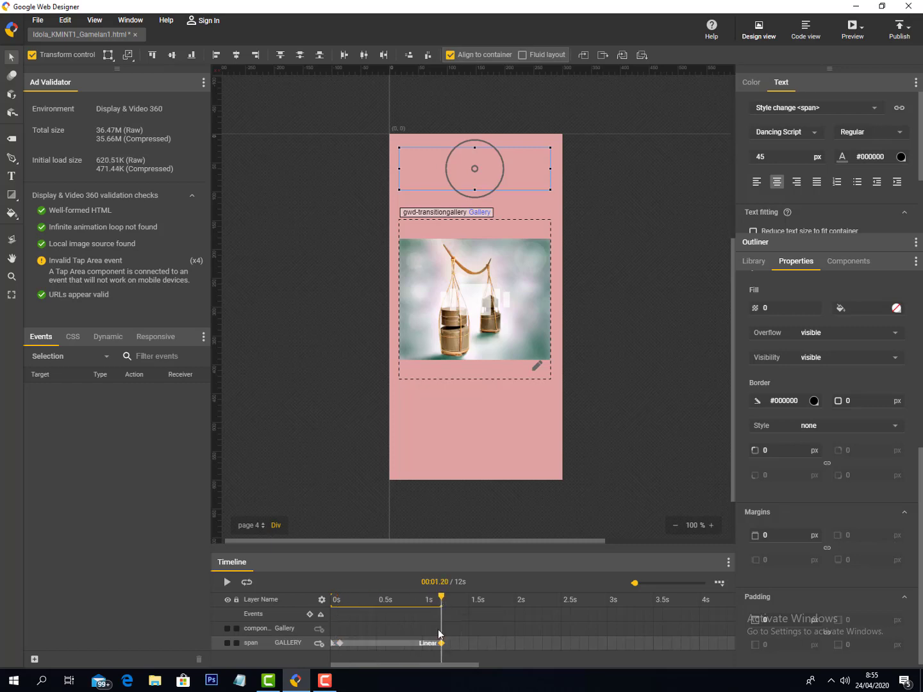
# - Give the title opacity 0 at the 0.1 s keyframe and 1 at 1.2 s, then rewind to check
pyautogui.click(333, 644)
pyautogui.rightClick(333, 644)
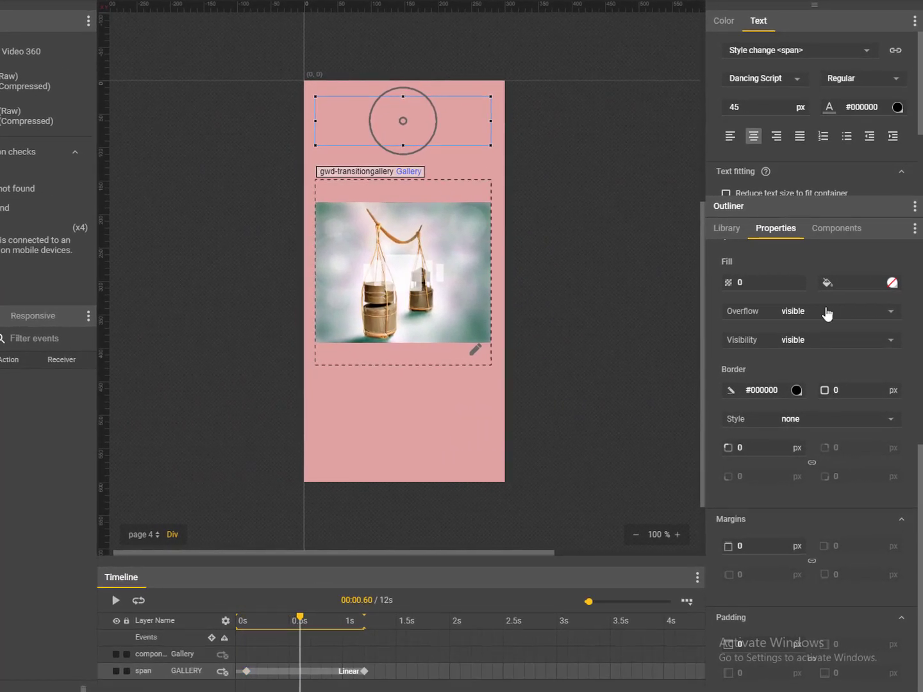
pyautogui.click(246, 671)
pyautogui.scroll(1, 756, 483)
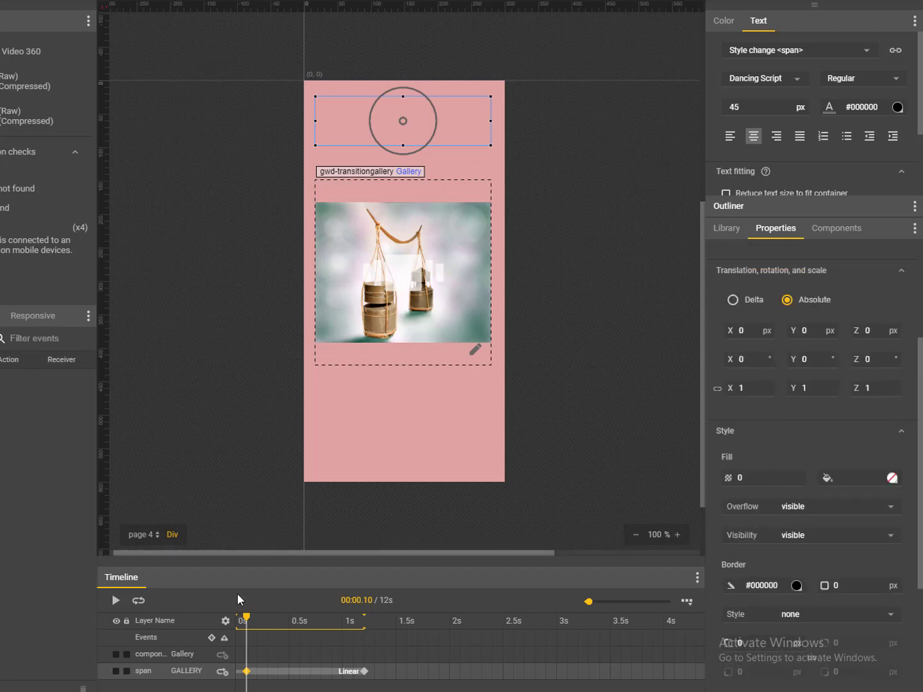
pyautogui.click(364, 670)
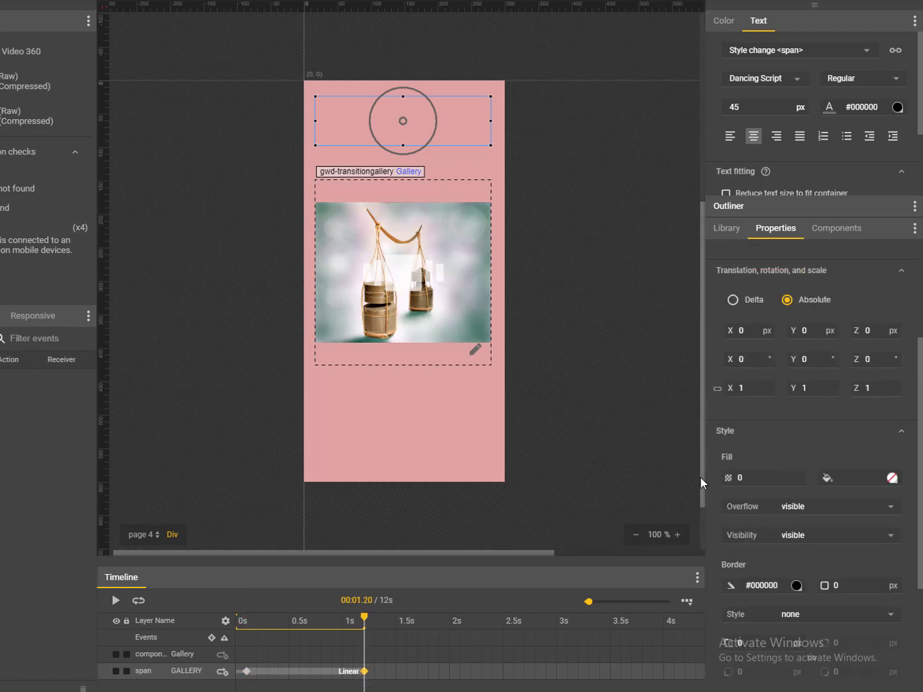
pyautogui.click(747, 475)
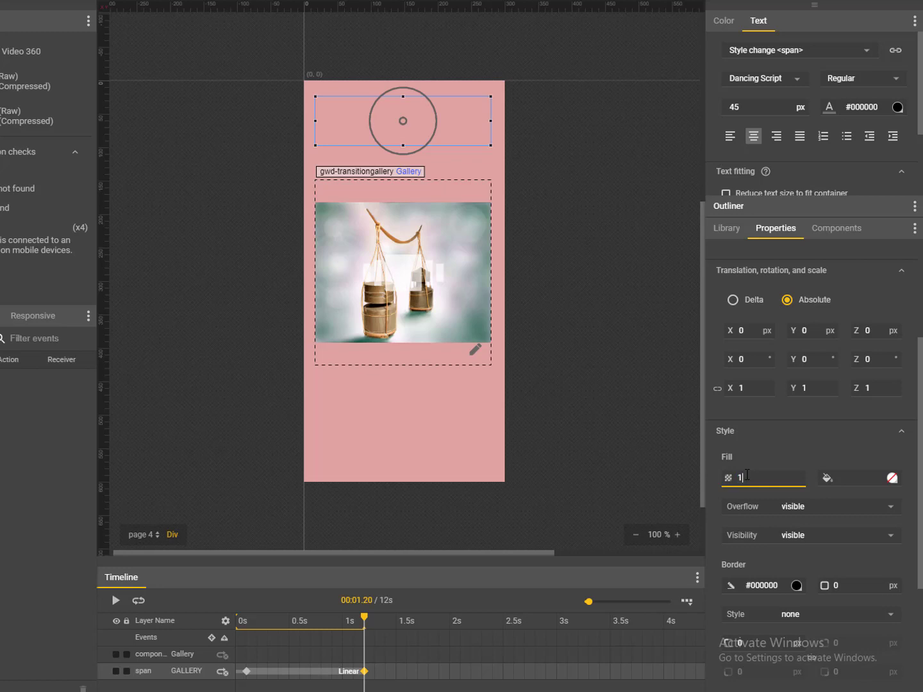
pyautogui.click(417, 515)
pyautogui.click(364, 671)
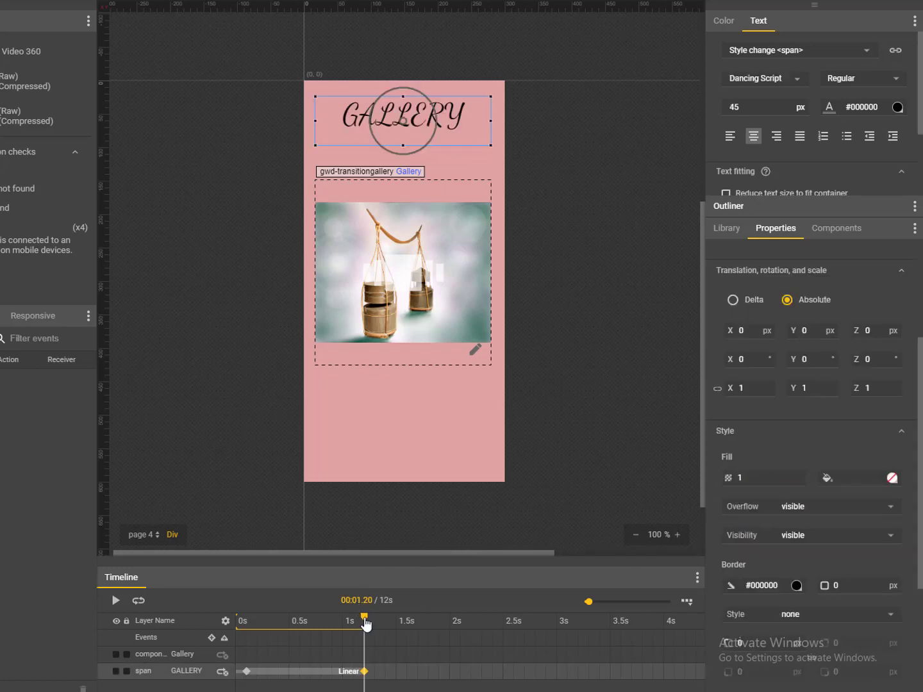
pyautogui.moveTo(365, 619); pyautogui.dragTo(246, 620)
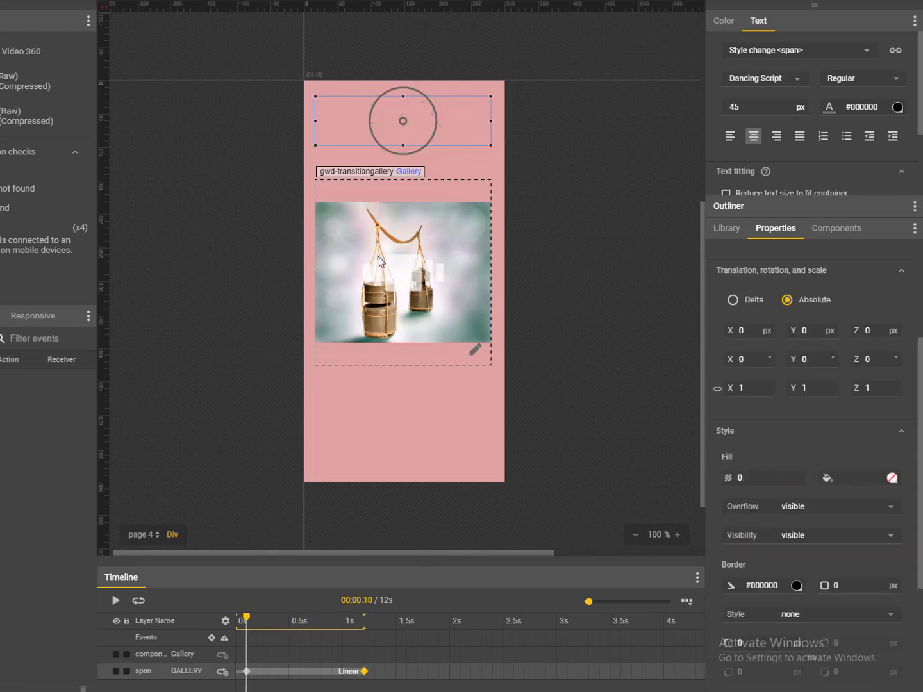
# - Insert Gallery layer keyframes at 0.1 s and 1.8 s
pyautogui.click(173, 654)
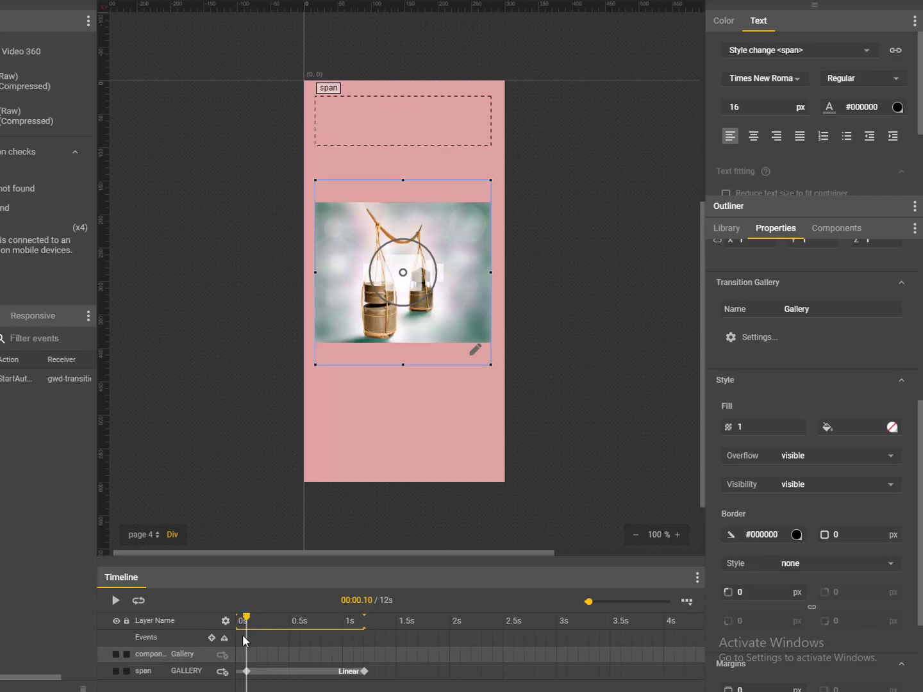
pyautogui.rightClick(246, 652)
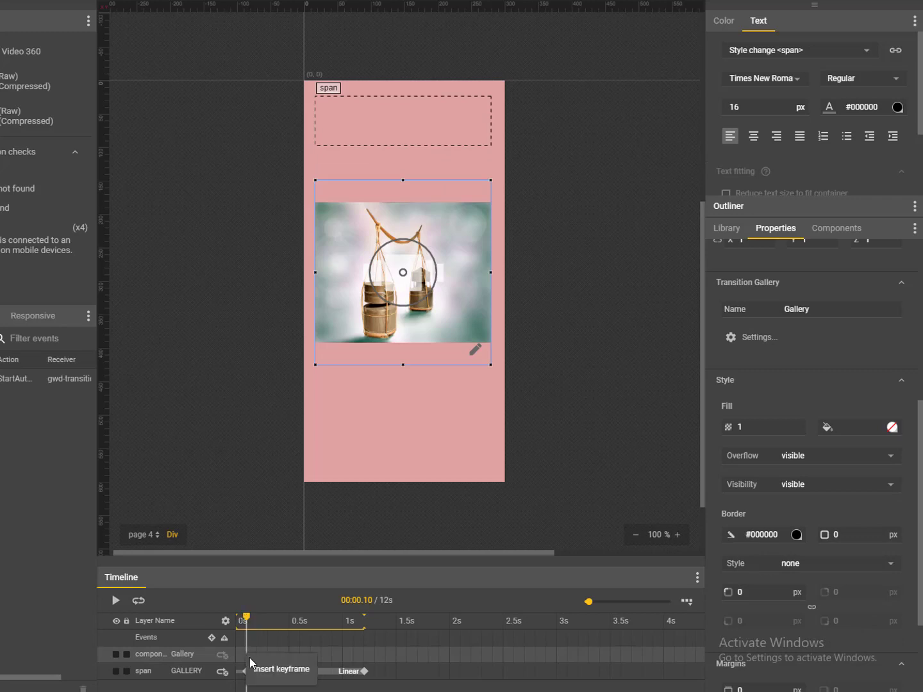
pyautogui.click(257, 666)
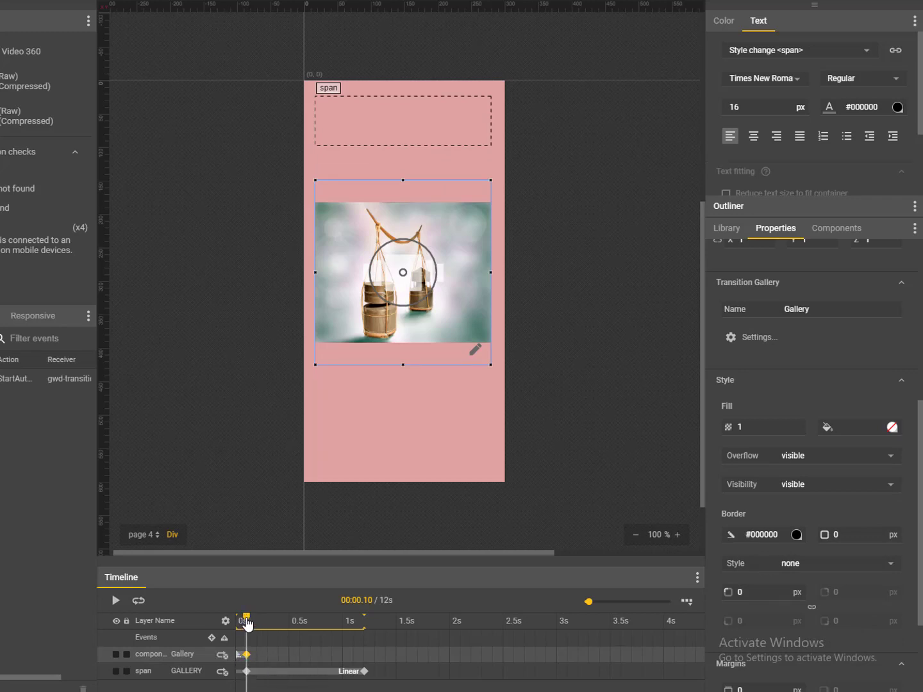
pyautogui.moveTo(245, 620); pyautogui.dragTo(429, 657)
pyautogui.rightClick(428, 655)
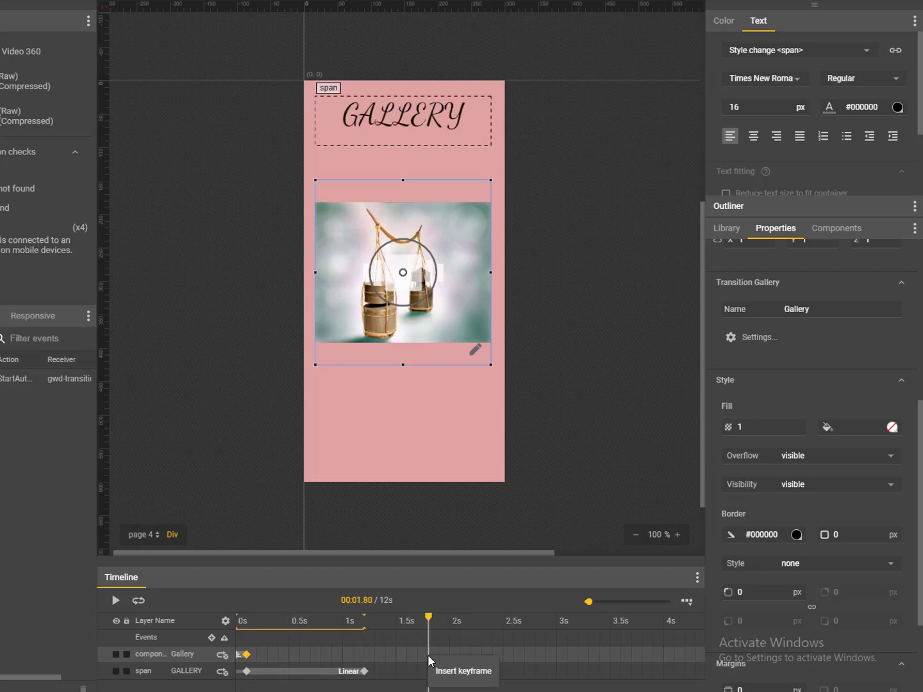
pyautogui.click(438, 672)
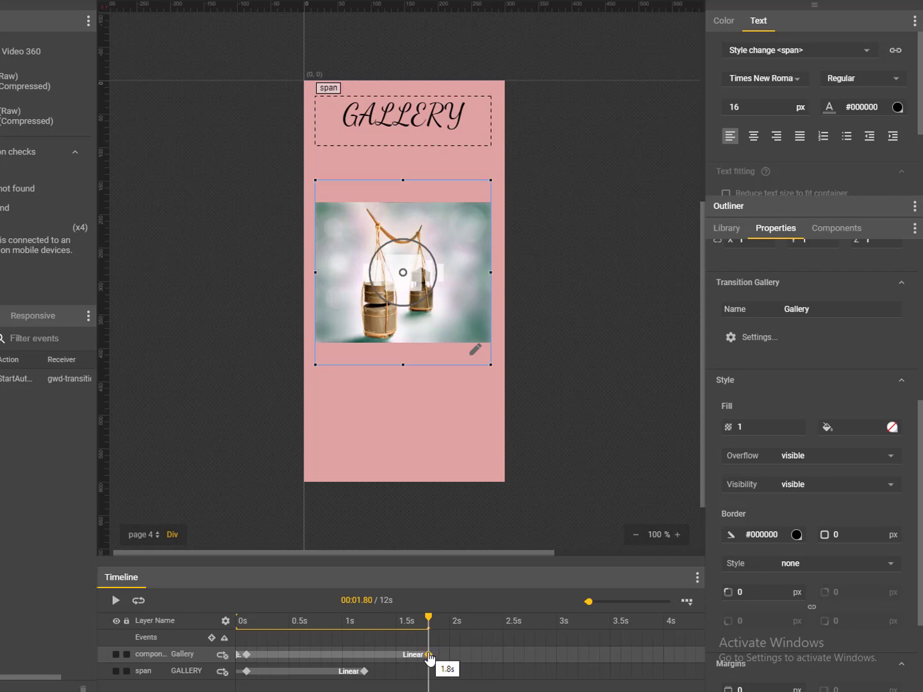
# - Set the gallery's starting opacity to 0, delete the extra 0 s keyframe, and preview
pyautogui.click(247, 655)
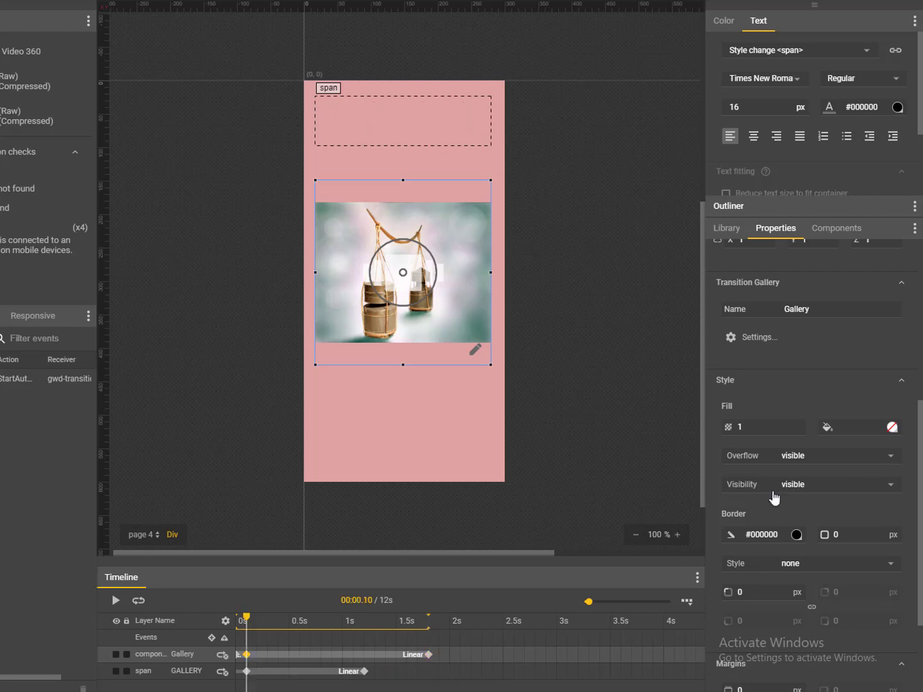
pyautogui.click(757, 428)
pyautogui.click(240, 654)
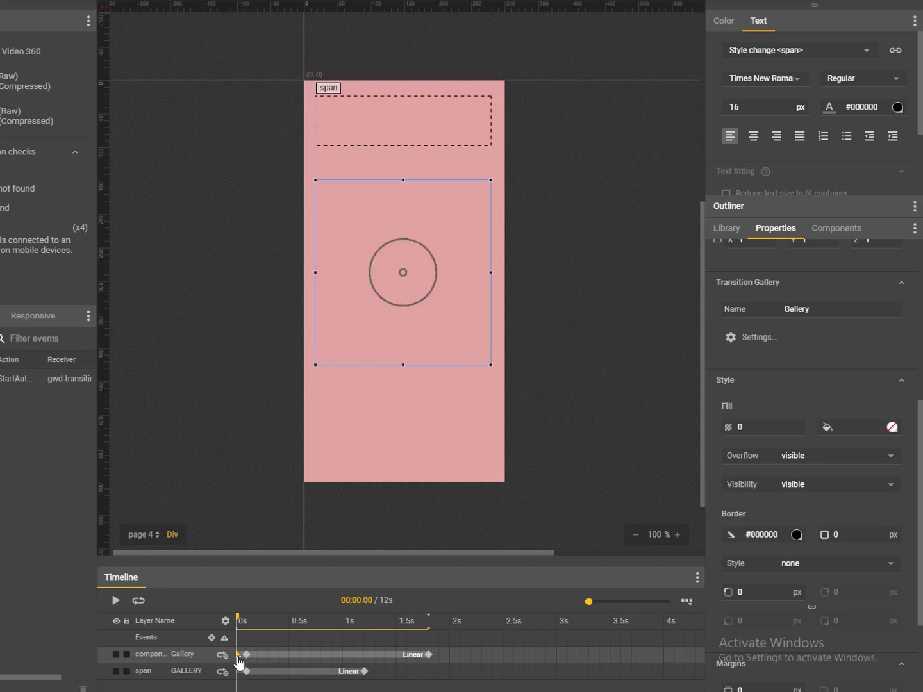
pyautogui.rightClick(240, 656)
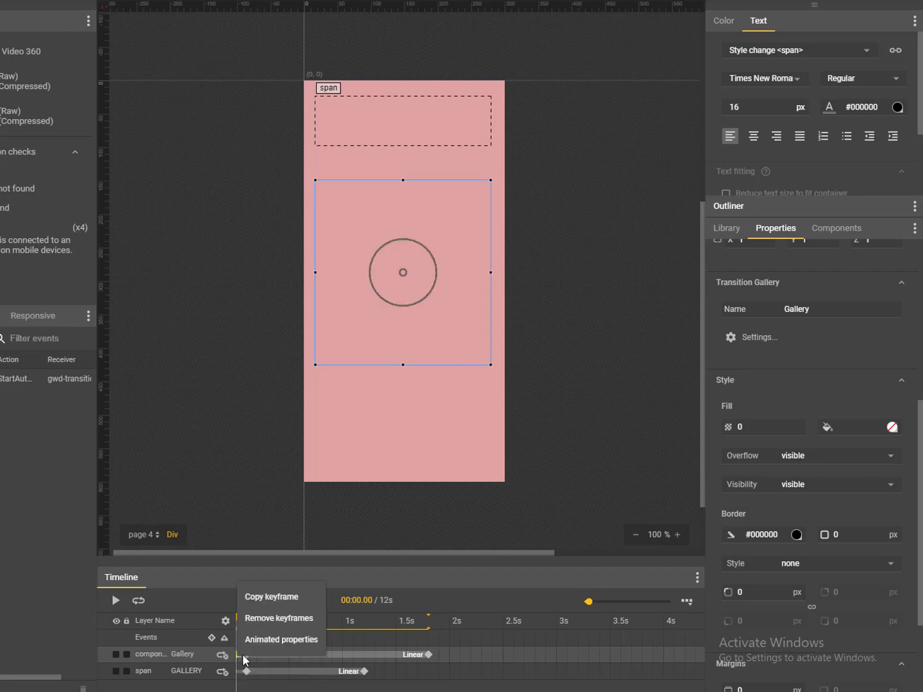
pyautogui.click(258, 616)
pyautogui.click(114, 602)
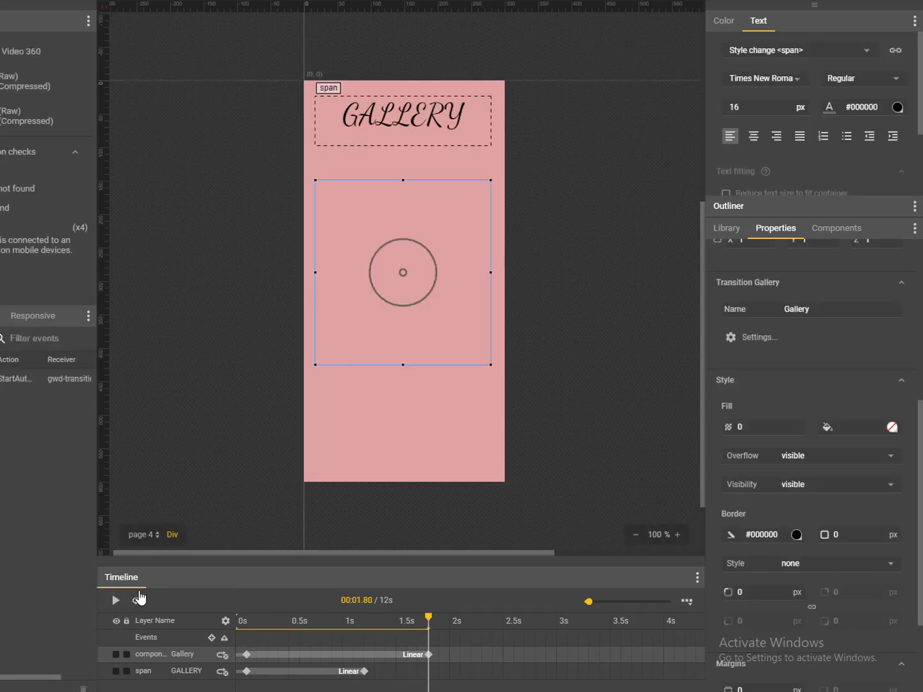
# - Set the gallery's opacity to 1 at 1.8 s, replay the fade-in, then go to page 3
pyautogui.click(429, 655)
pyautogui.click(762, 423)
pyautogui.write('1')
pyautogui.press('Return')
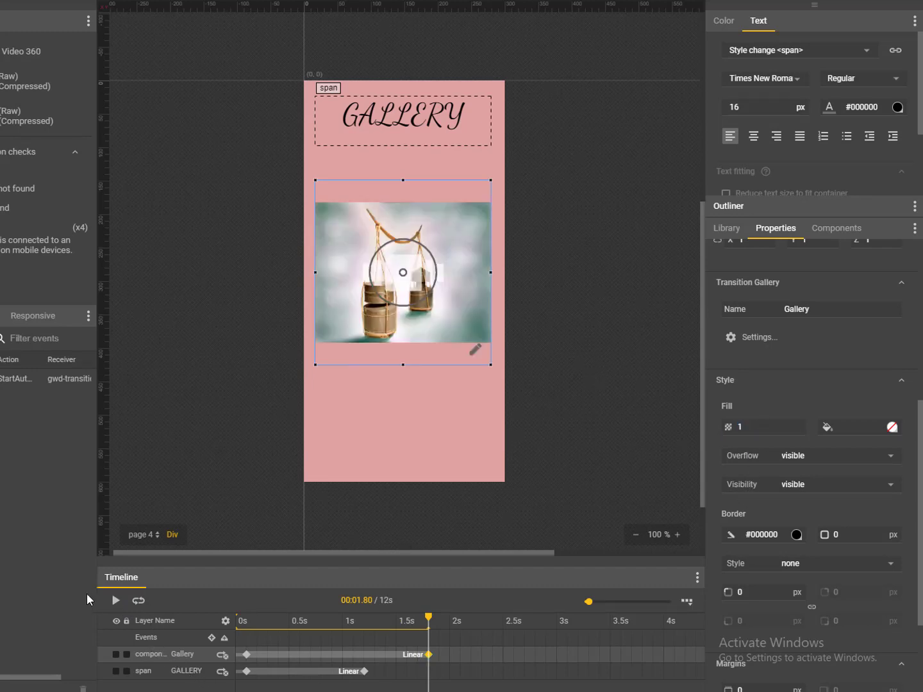
pyautogui.click(240, 620)
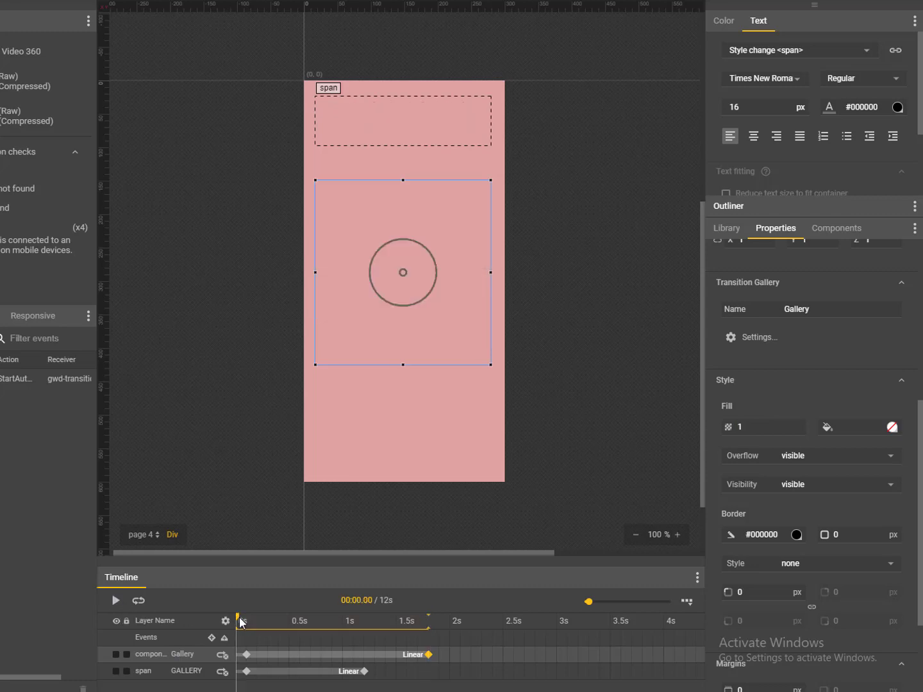
pyautogui.click(116, 603)
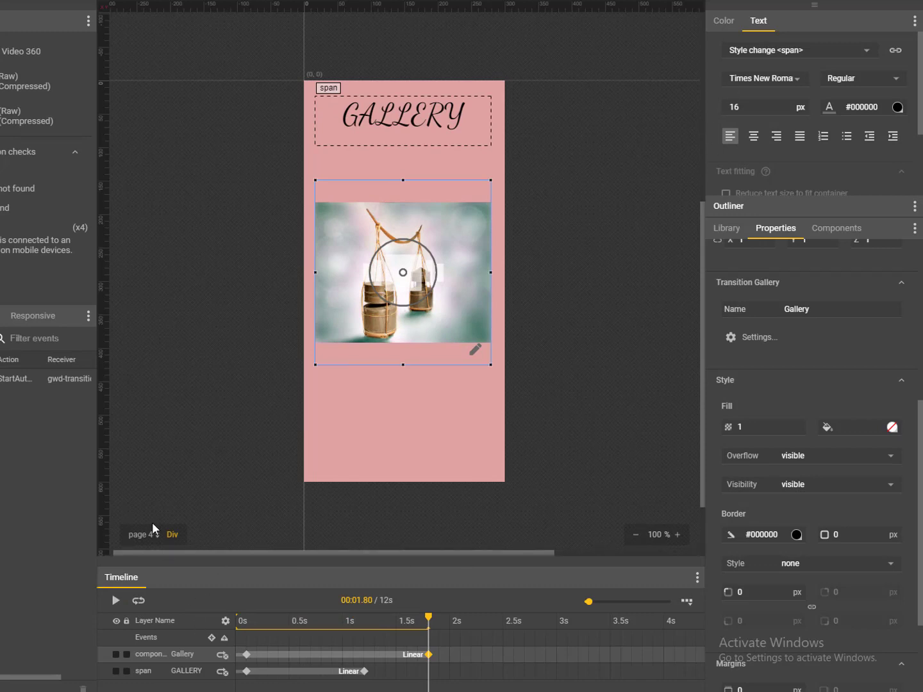
pyautogui.click(140, 536)
pyautogui.click(162, 446)
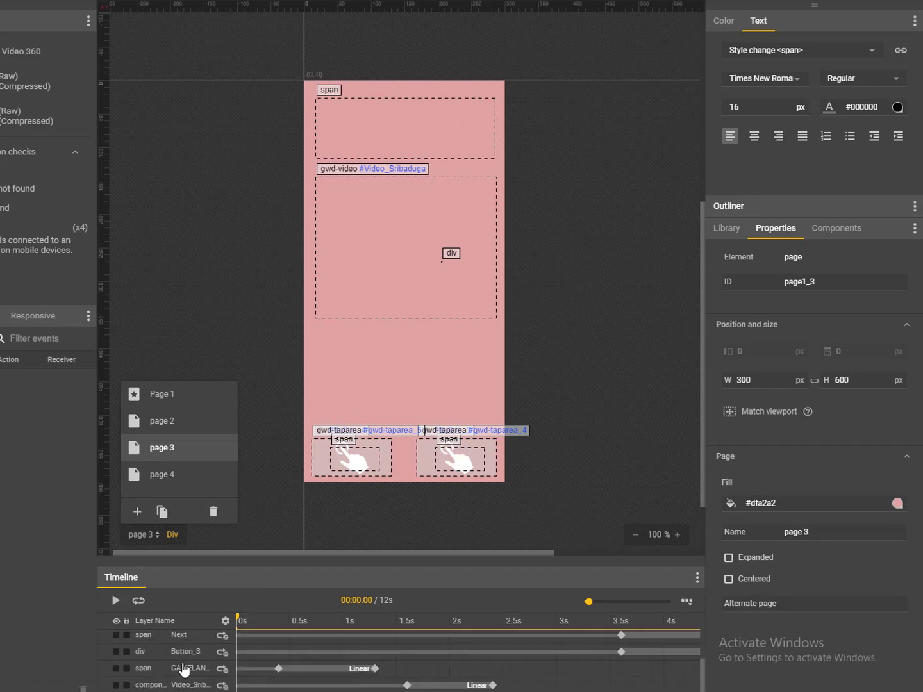
# - Select page 3's Back label, Button_4, Next label and Button_3 together, then return to page 4
pyautogui.click(182, 650)
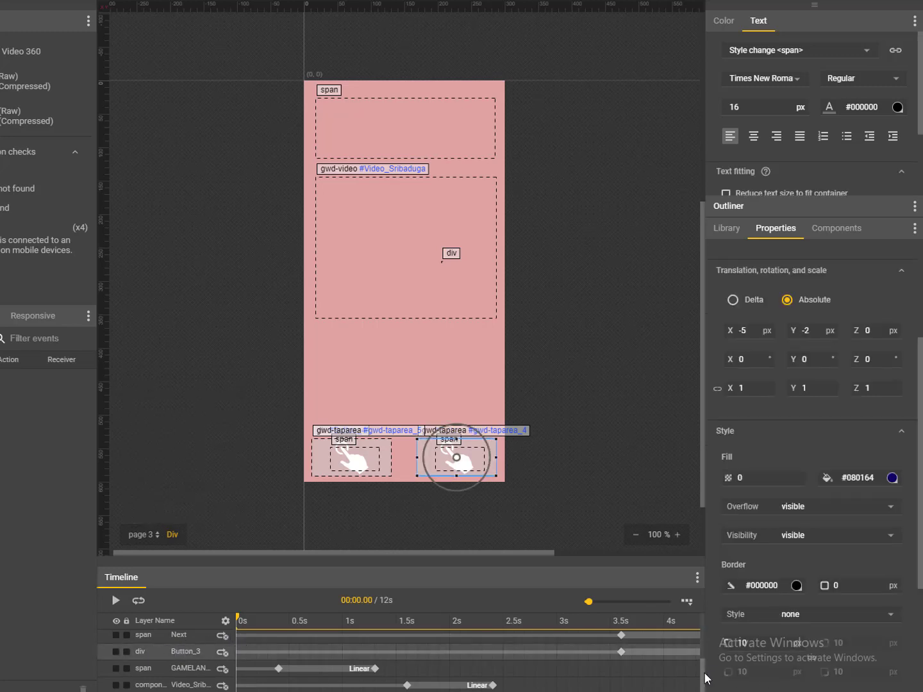
pyautogui.moveTo(704, 671); pyautogui.dragTo(703, 656)
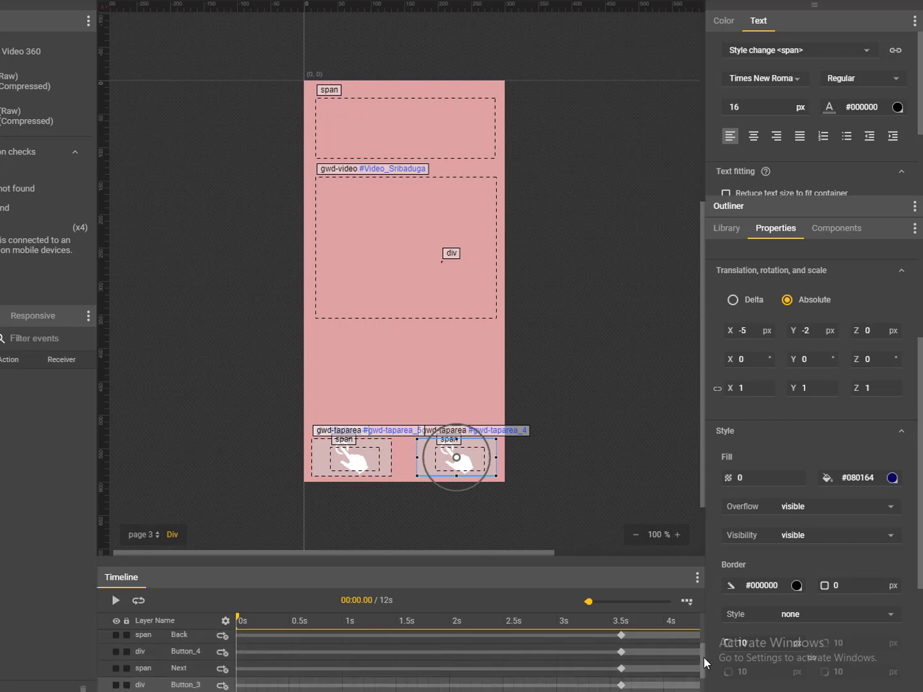
pyautogui.click(203, 638)
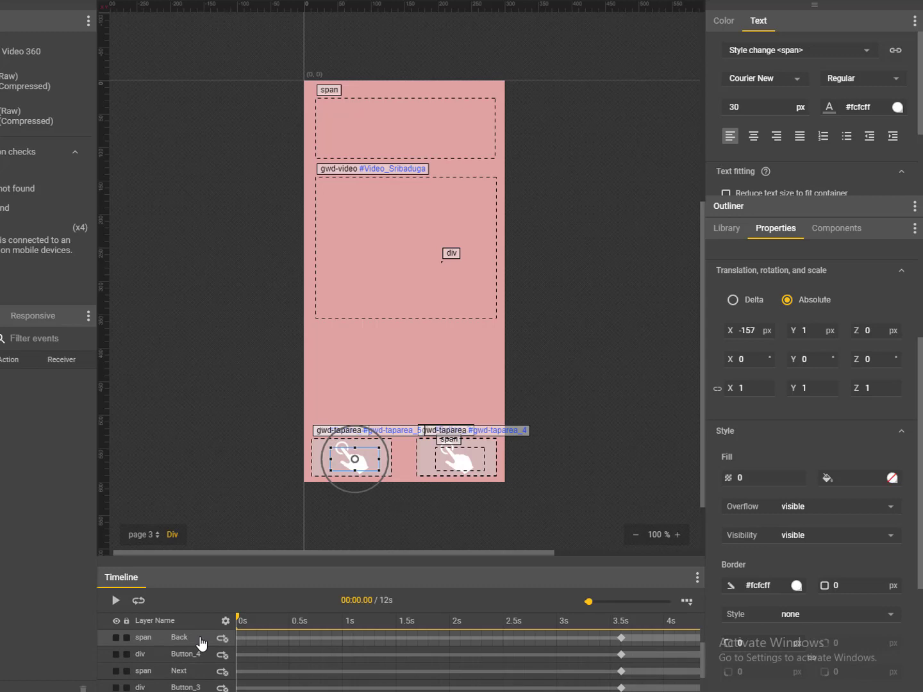
pyautogui.hotkey('shift', 'Down')
pyautogui.keyDown('ctrl'); pyautogui.click(188, 653); pyautogui.keyUp('ctrl')
pyautogui.keyDown('ctrl'); pyautogui.click(190, 670); pyautogui.keyUp('ctrl')
pyautogui.keyDown('ctrl'); pyautogui.click(189, 687); pyautogui.keyUp('ctrl')
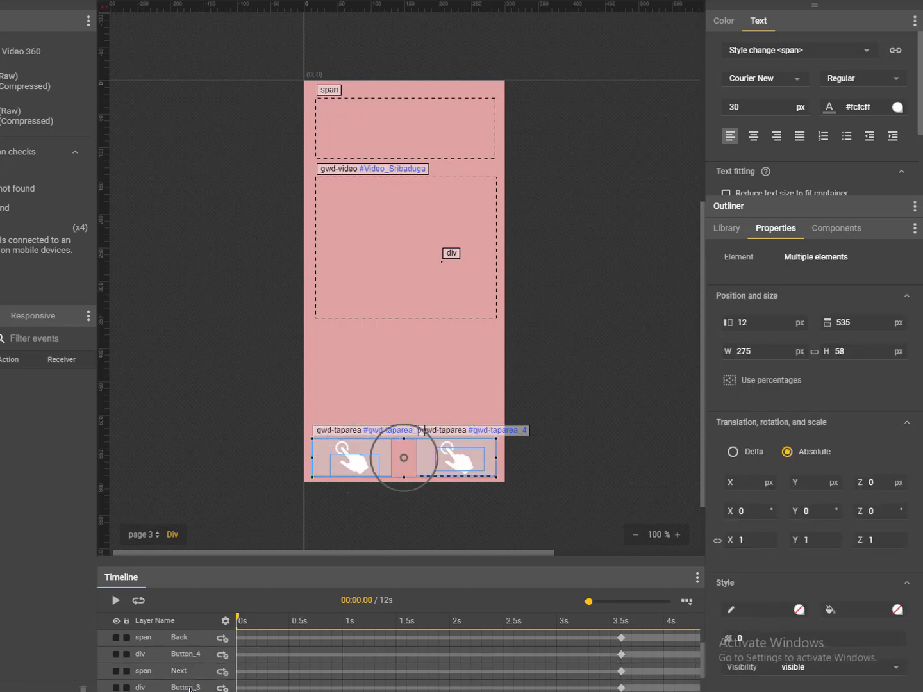
pyautogui.click(142, 533)
pyautogui.click(163, 476)
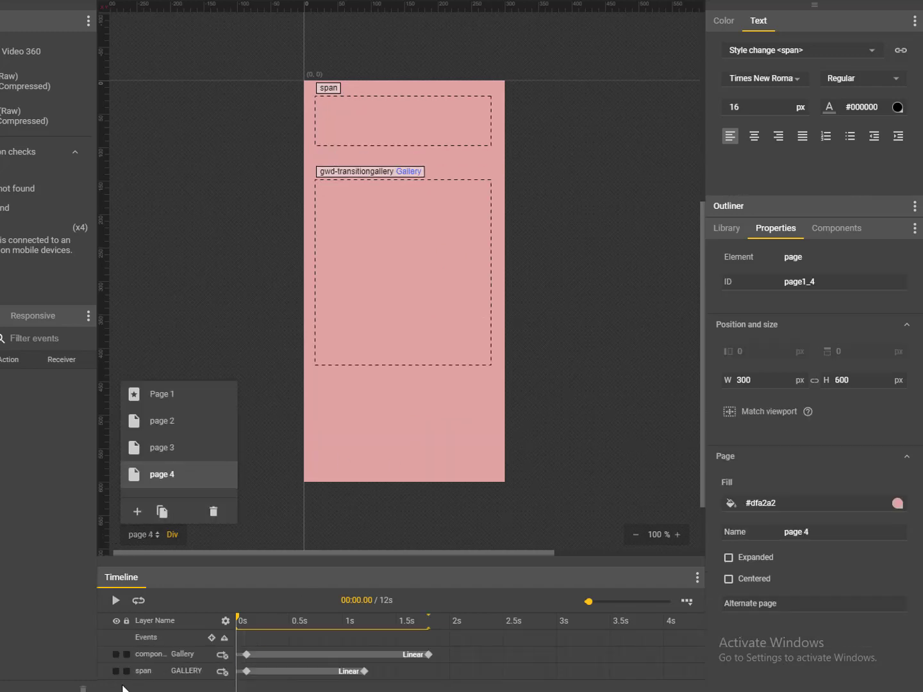
# - Paste the Back and Next buttons onto page 4, preview them, and adjust the group's position
pyautogui.hotkey('ctrl', 'v')
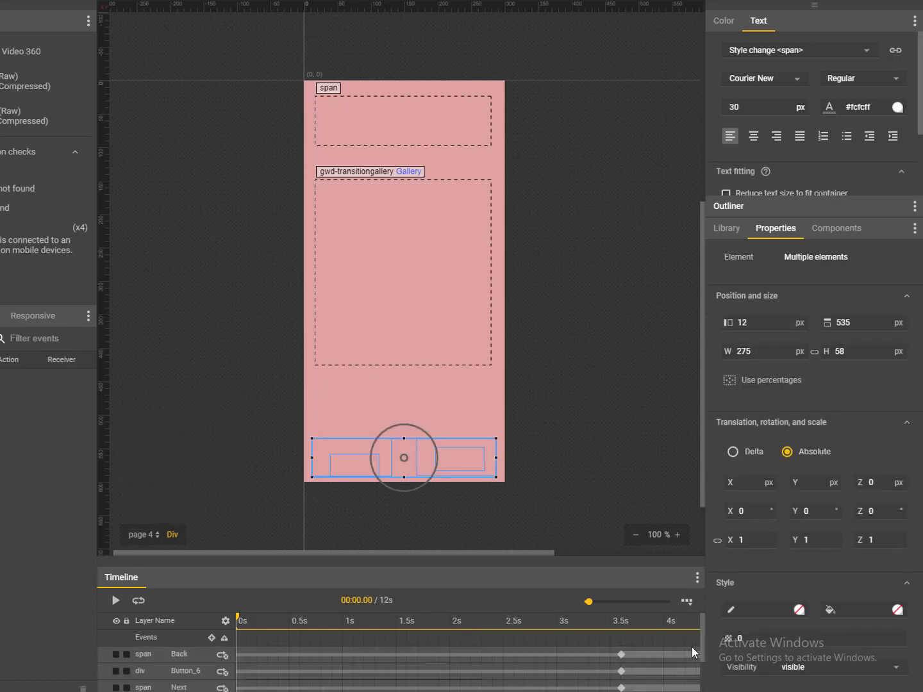
pyautogui.scroll(-1, 701, 636)
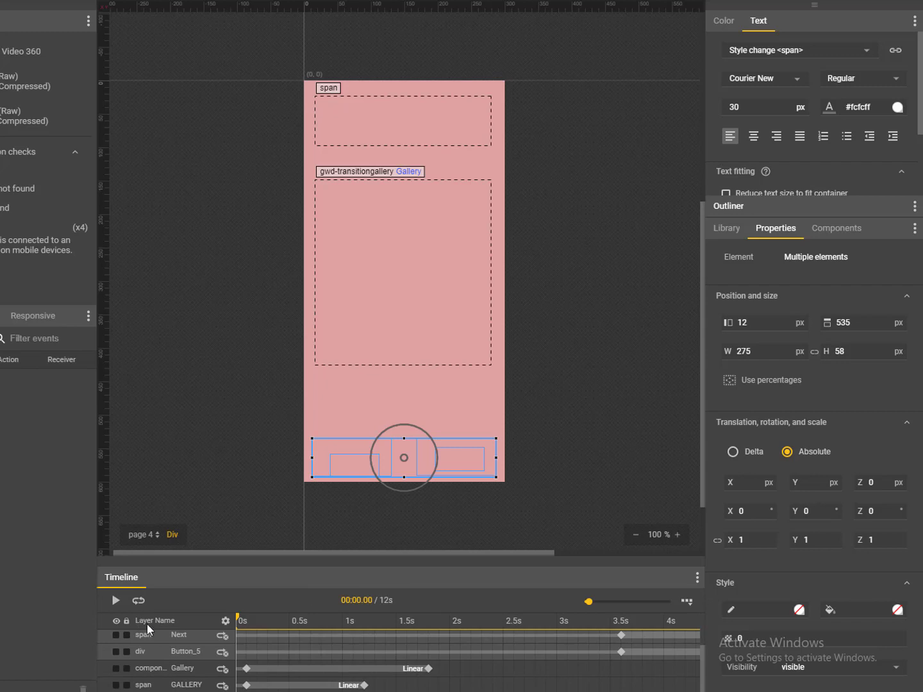
pyautogui.click(117, 599)
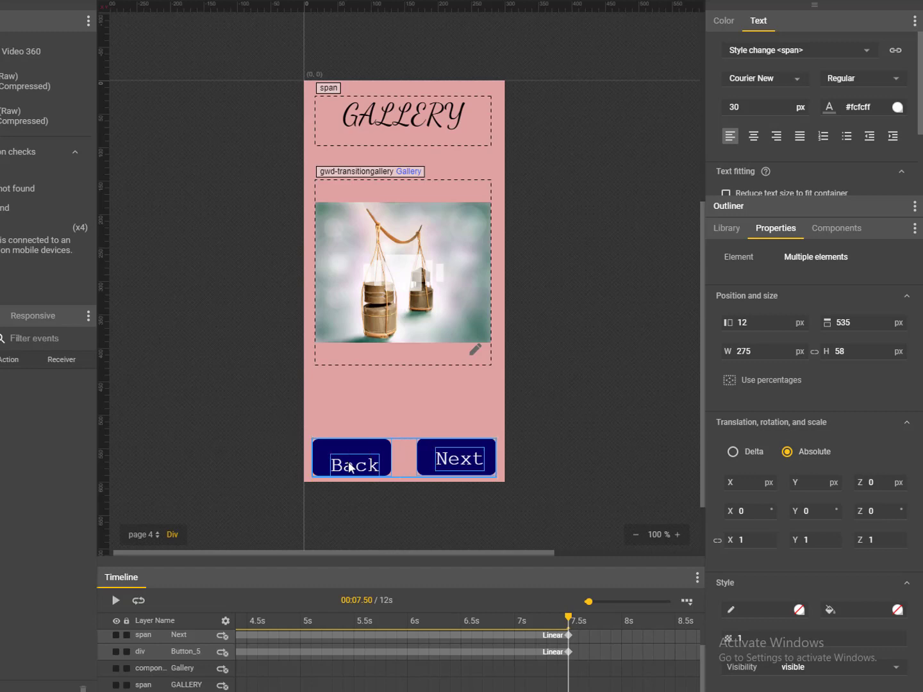
pyautogui.moveTo(346, 470)
pyautogui.mouseDown()
pyautogui.moveTo(345, 461)
pyautogui.moveTo(346, 473)
pyautogui.mouseUp()
pyautogui.hotkey('ctrl', 'z')
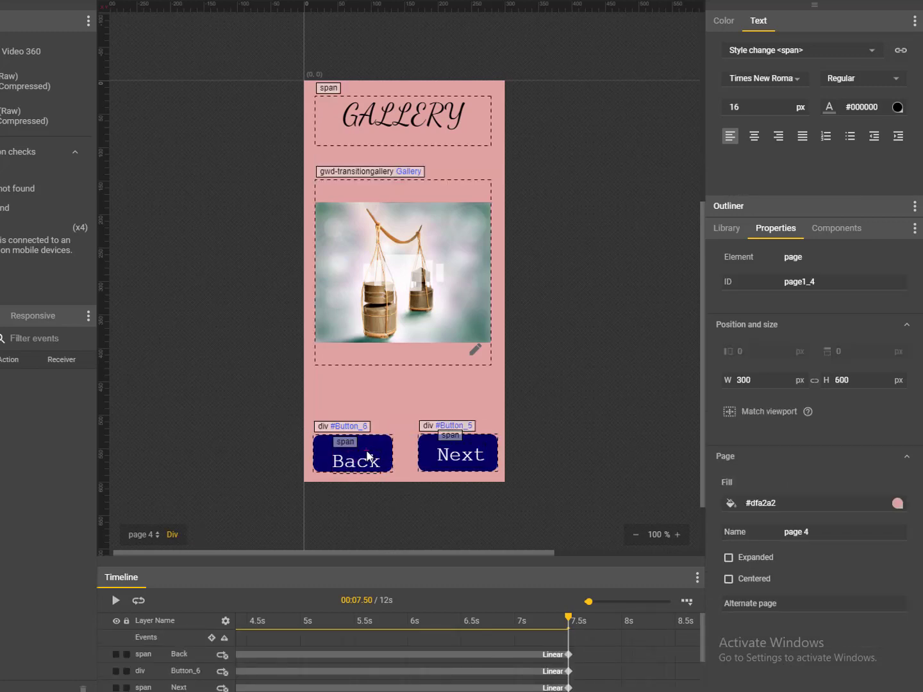
pyautogui.click(363, 461)
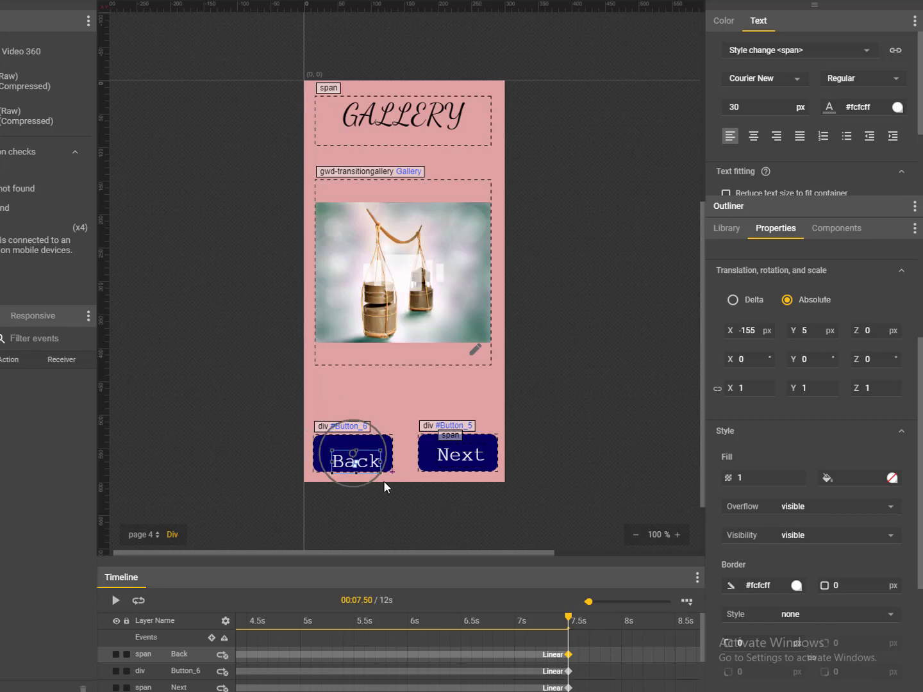
# - Nudge the Back label and the Next label into position with the arrow keys
pyautogui.click(373, 500)
pyautogui.click(372, 469)
pyautogui.press('Up')
pyautogui.press('Up')
pyautogui.press('Up')
pyautogui.press('Up')
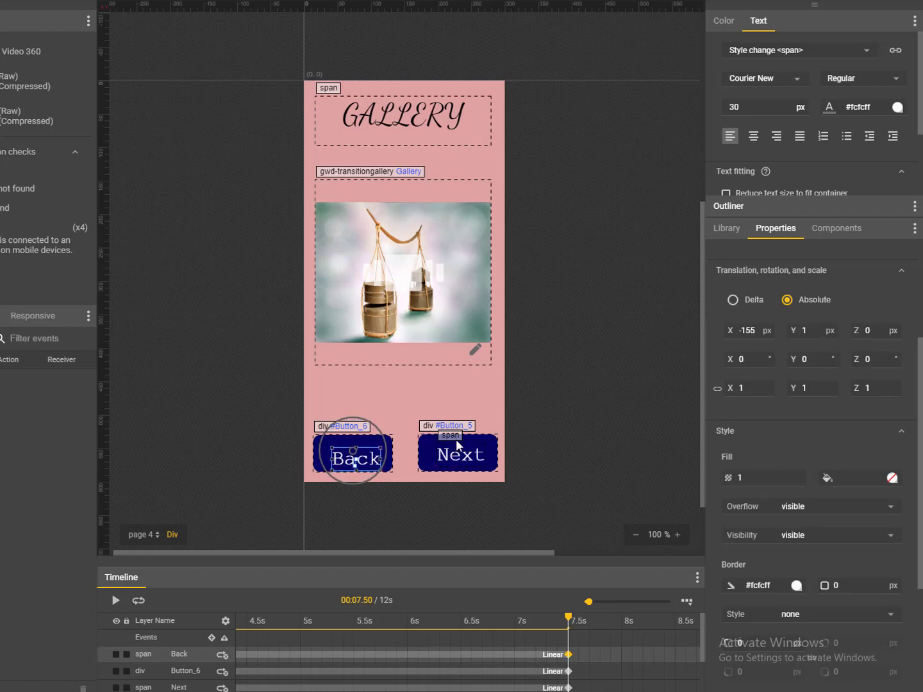
pyautogui.press('Up')
pyautogui.press('Up')
pyautogui.press('Up')
pyautogui.press('Up')
pyautogui.press('Up')
pyautogui.press('Up')
pyautogui.press('Up')
pyautogui.press('Up')
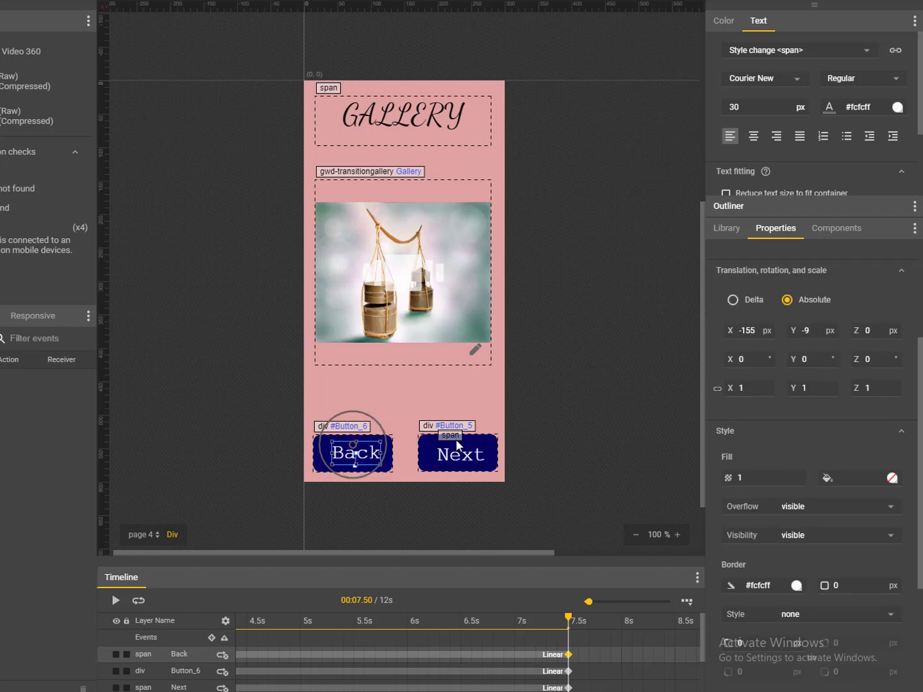
pyautogui.press('Left')
pyautogui.press('Left')
pyautogui.press('Left')
pyautogui.press('Left')
pyautogui.press('Left')
pyautogui.press('Down')
pyautogui.press('Down')
pyautogui.press('Down')
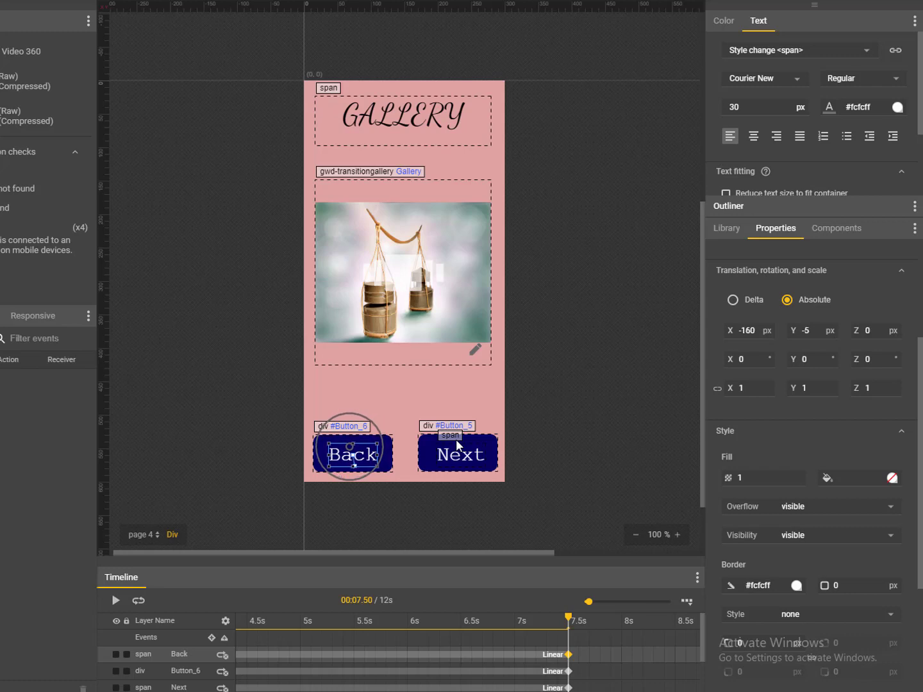
pyautogui.press('Right')
pyautogui.press('Right')
pyautogui.press('Up')
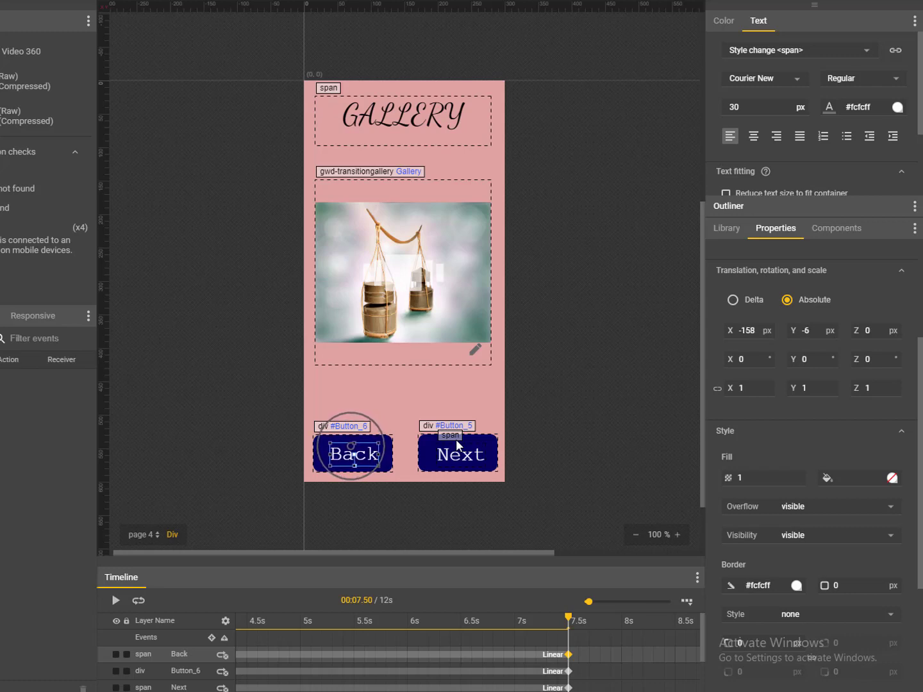
pyautogui.click(573, 393)
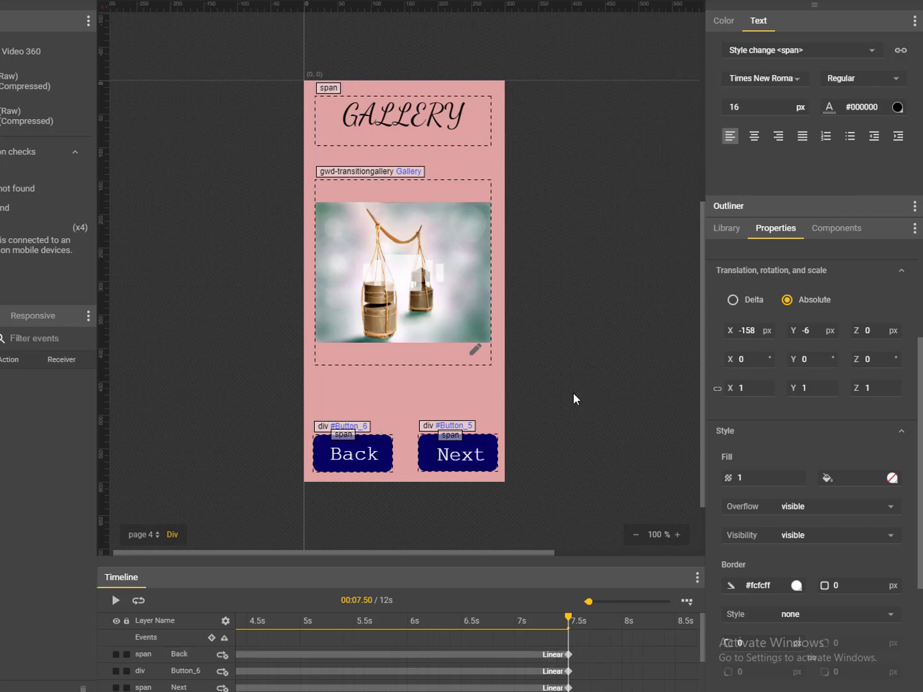
pyautogui.click(471, 457)
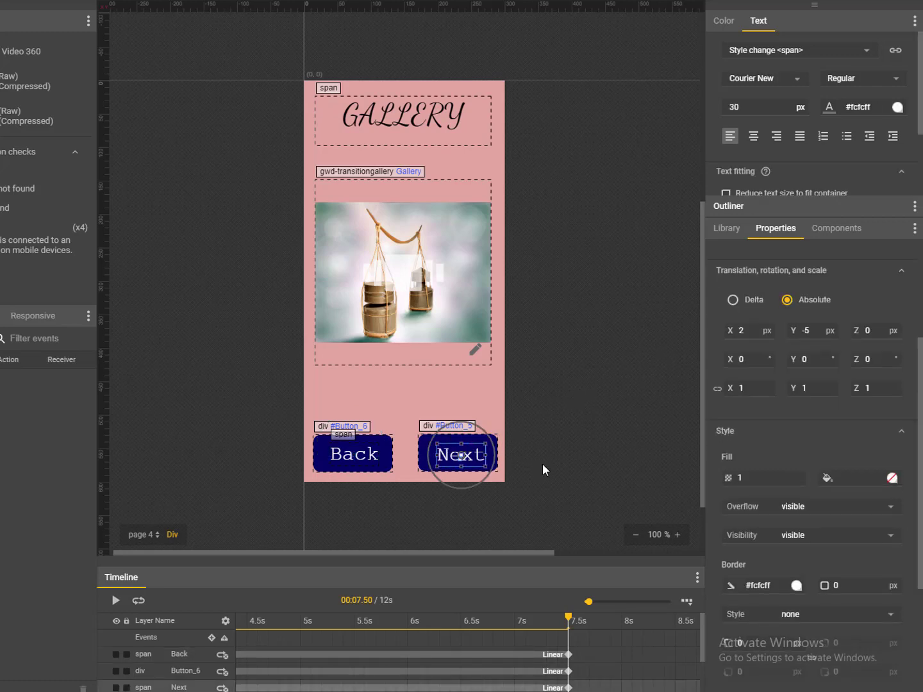
pyautogui.press('Up')
pyautogui.press('Up')
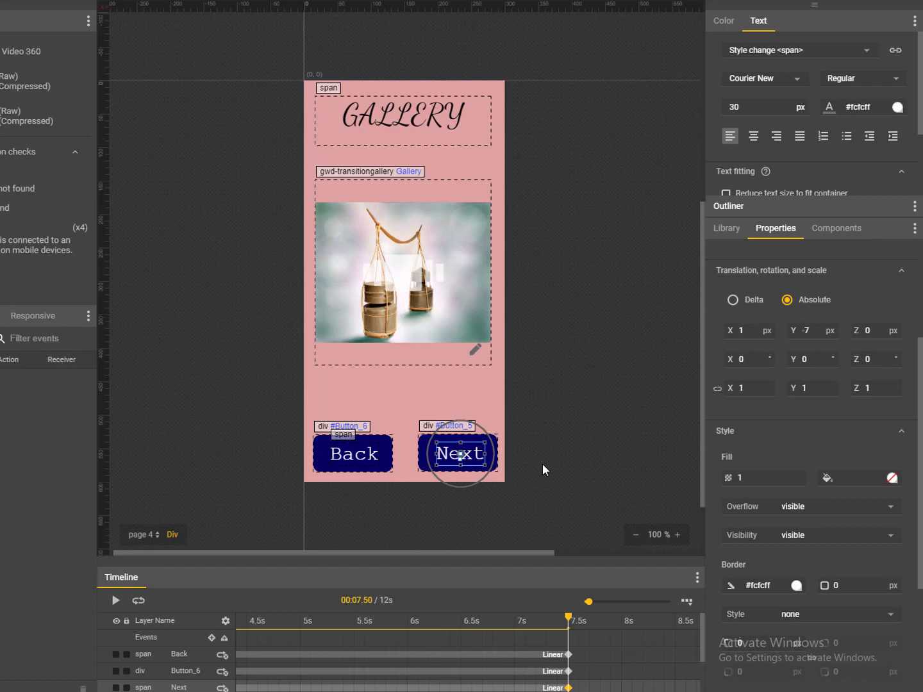
pyautogui.click(549, 449)
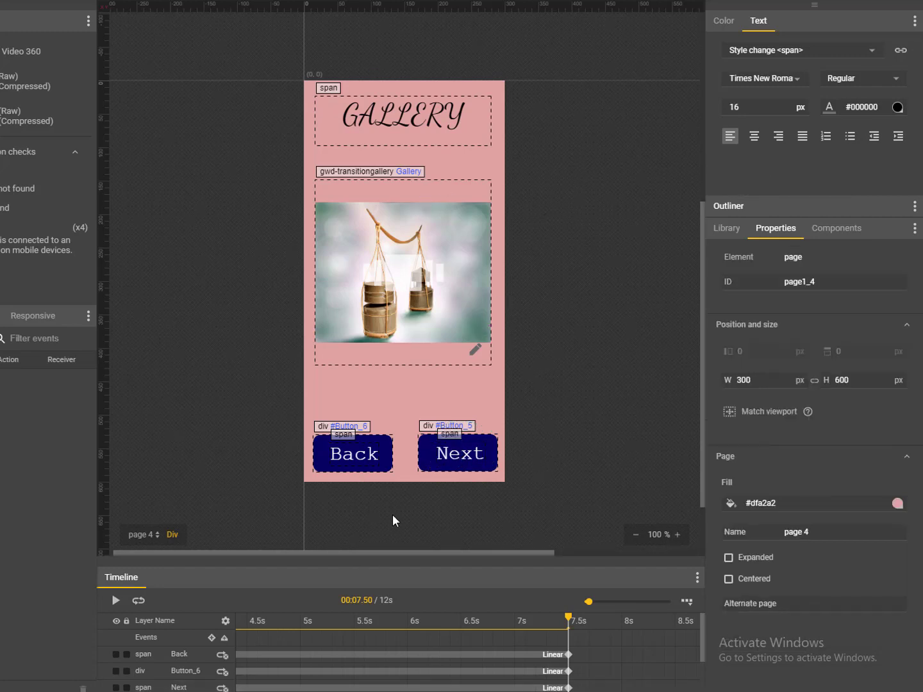
# - Go inside the Next button and delete its Next text label
pyautogui.click(461, 454)
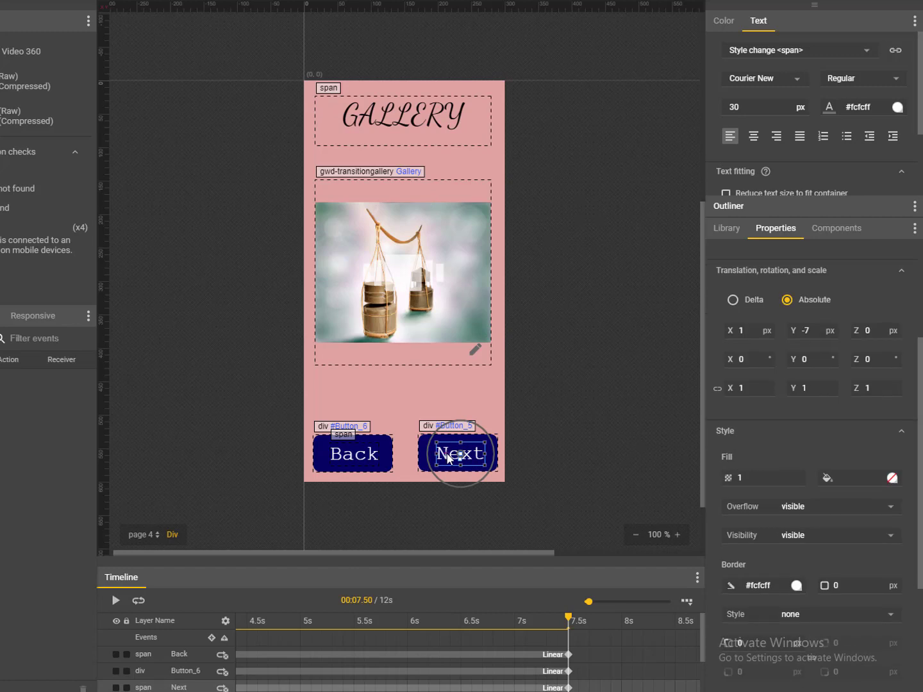
pyautogui.doubleClick(447, 454)
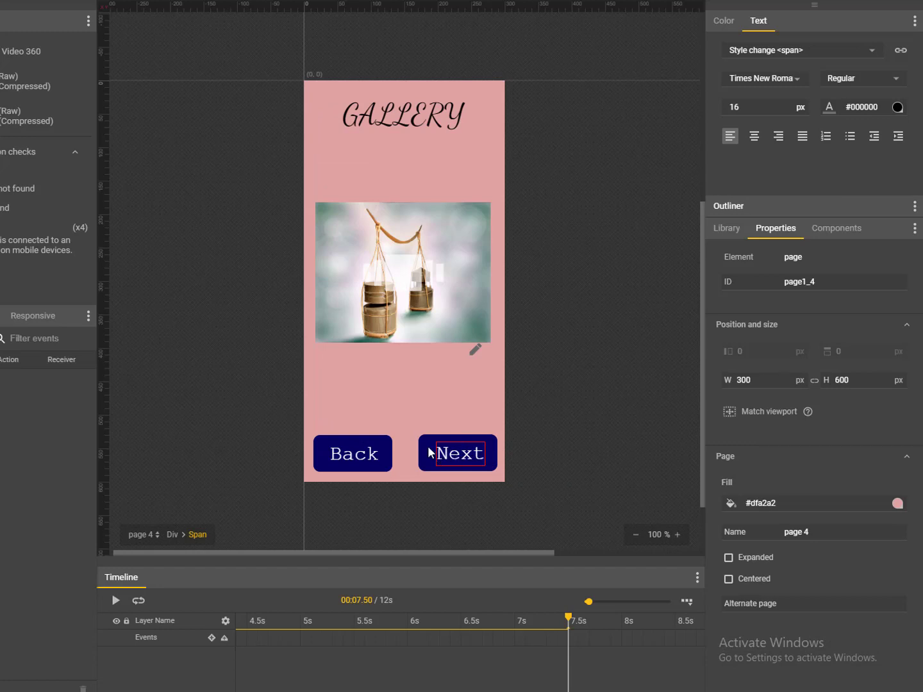
pyautogui.click(157, 535)
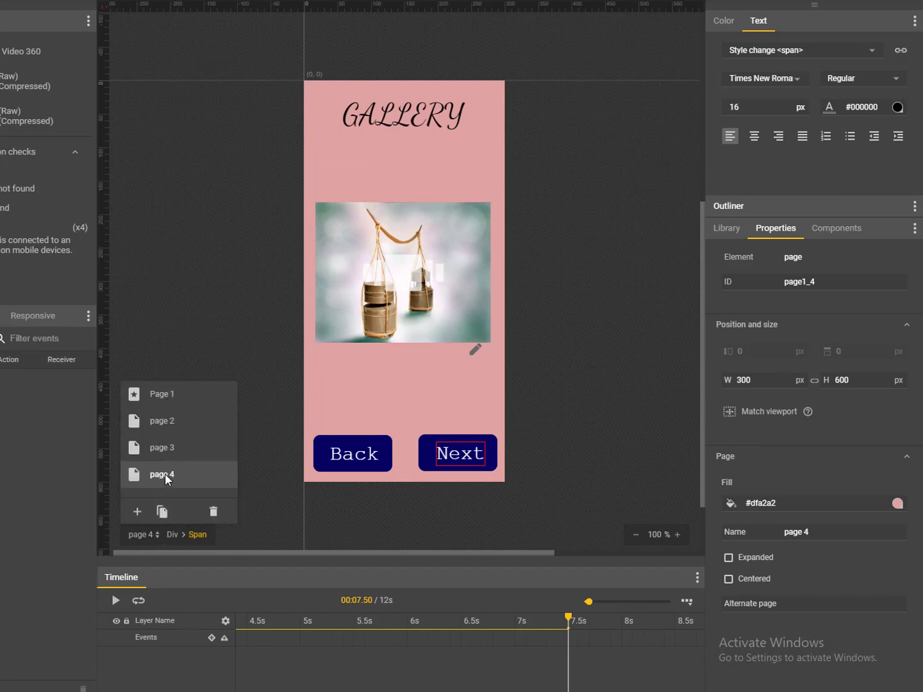
pyautogui.click(167, 537)
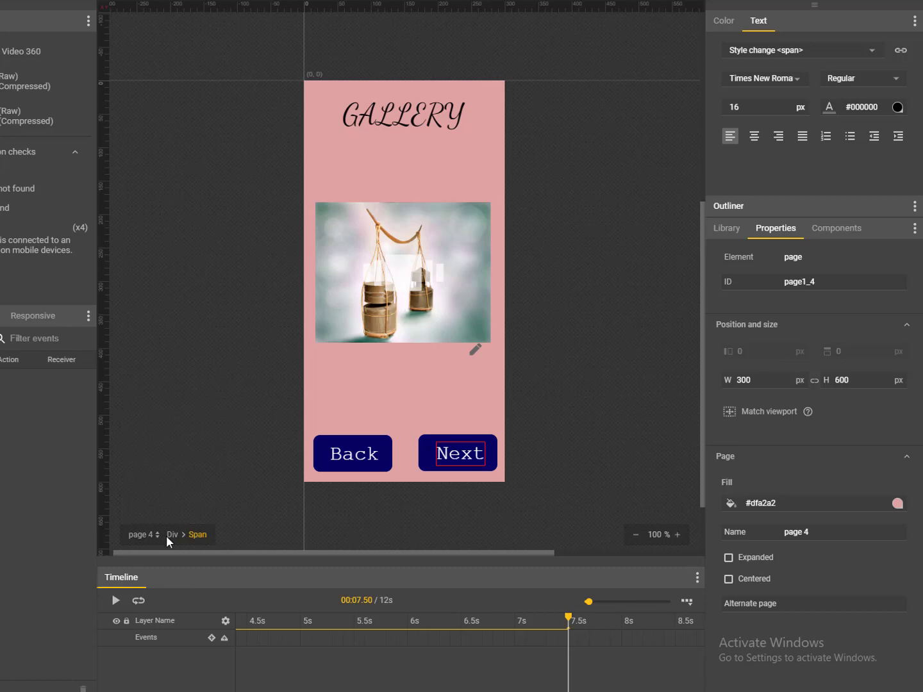
pyautogui.click(174, 535)
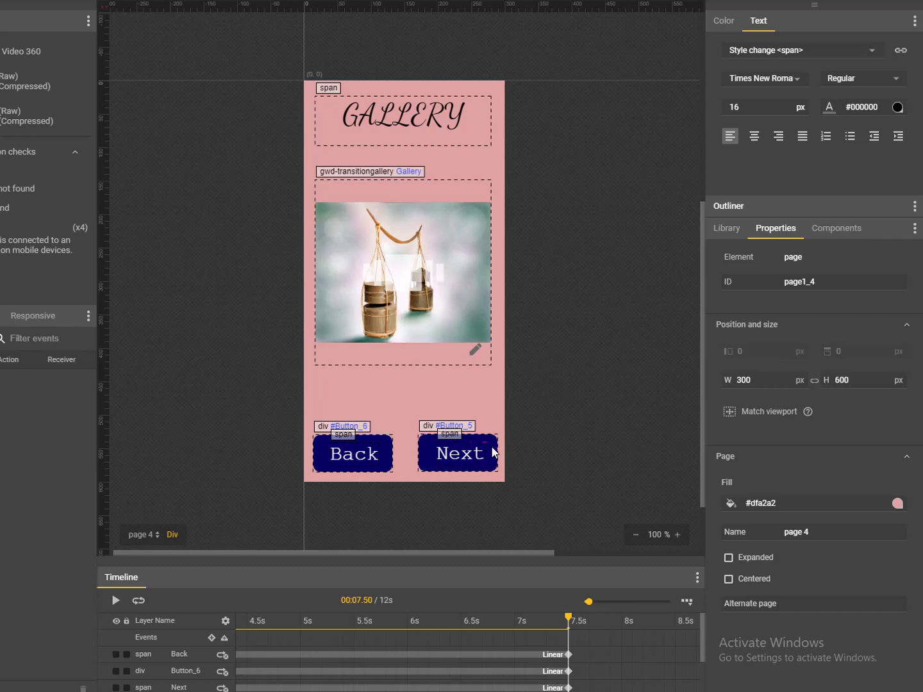
pyautogui.click(460, 454)
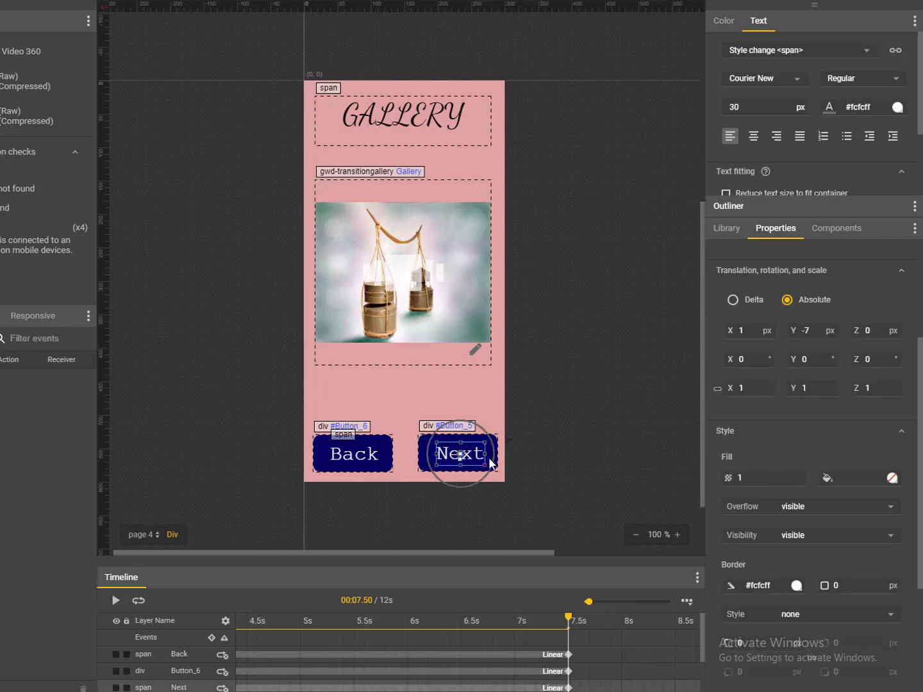
pyautogui.press('Delete')
# - Delete the empty Next button, then try adding an event to the Back label
pyautogui.click(422, 462)
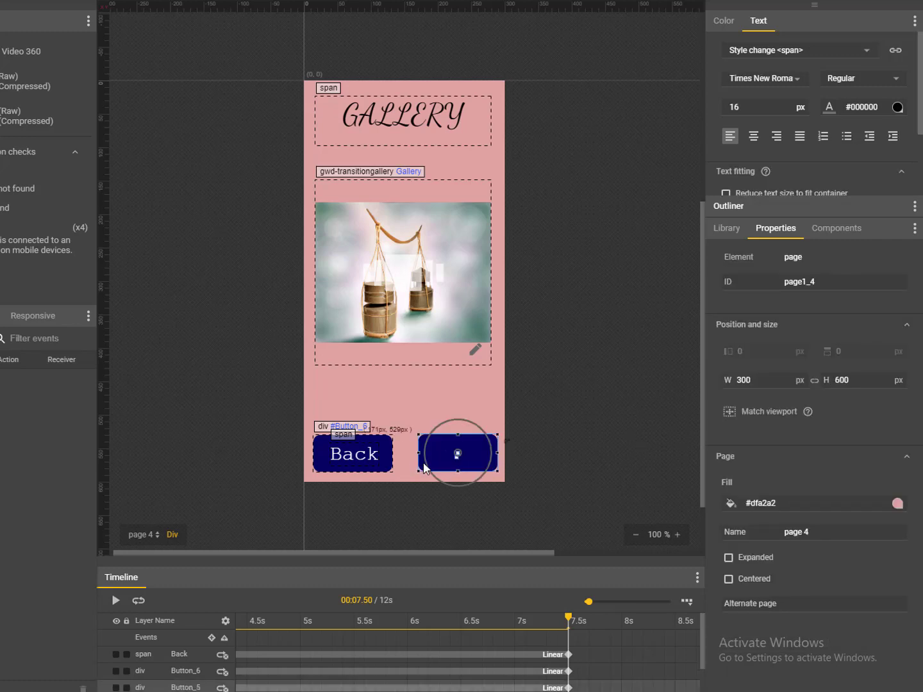
pyautogui.press('Delete')
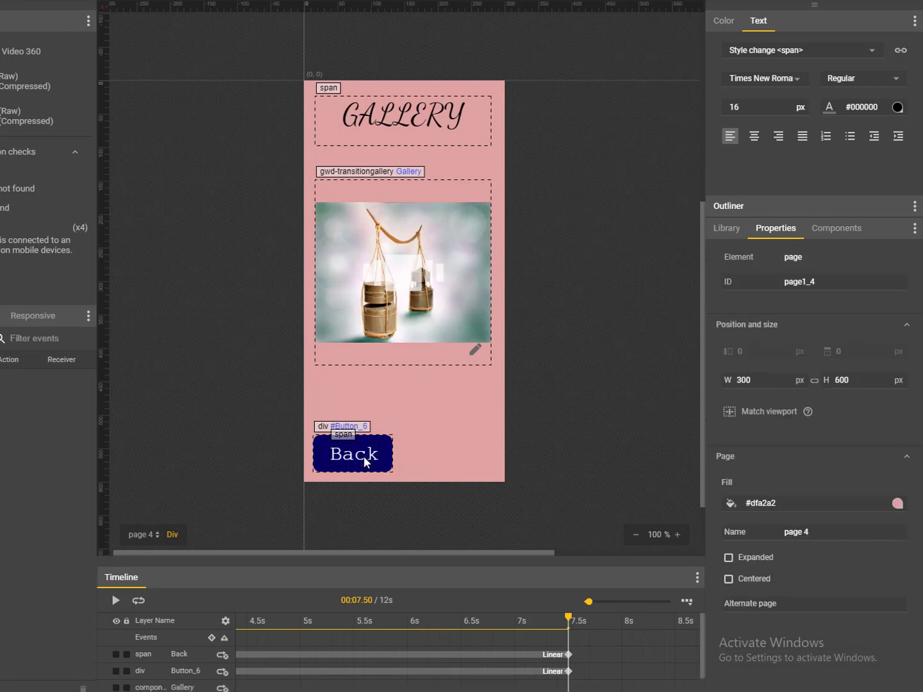
pyautogui.click(364, 456)
pyautogui.rightClick(367, 458)
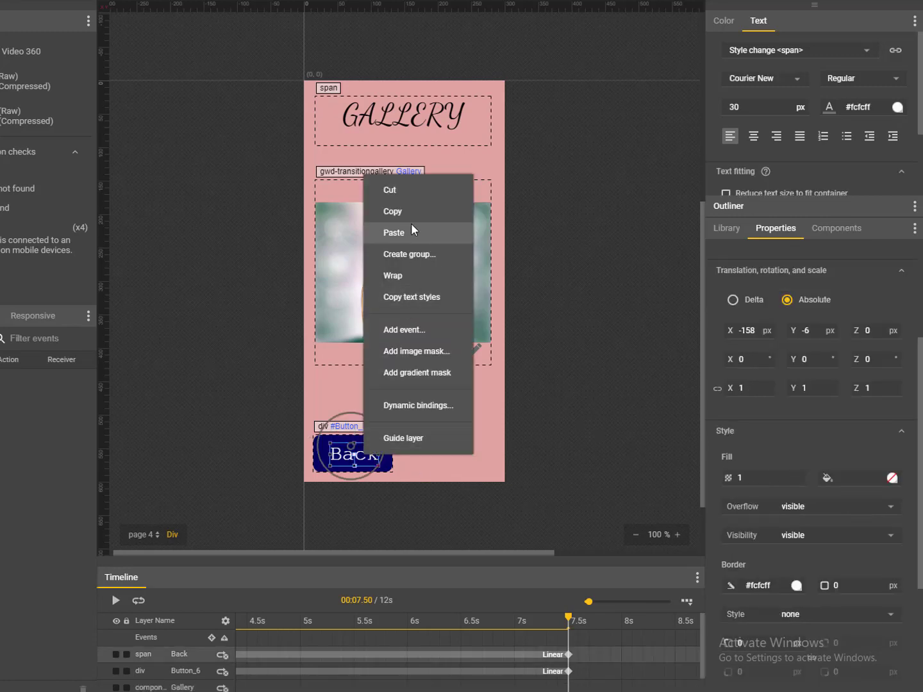
pyautogui.click(401, 330)
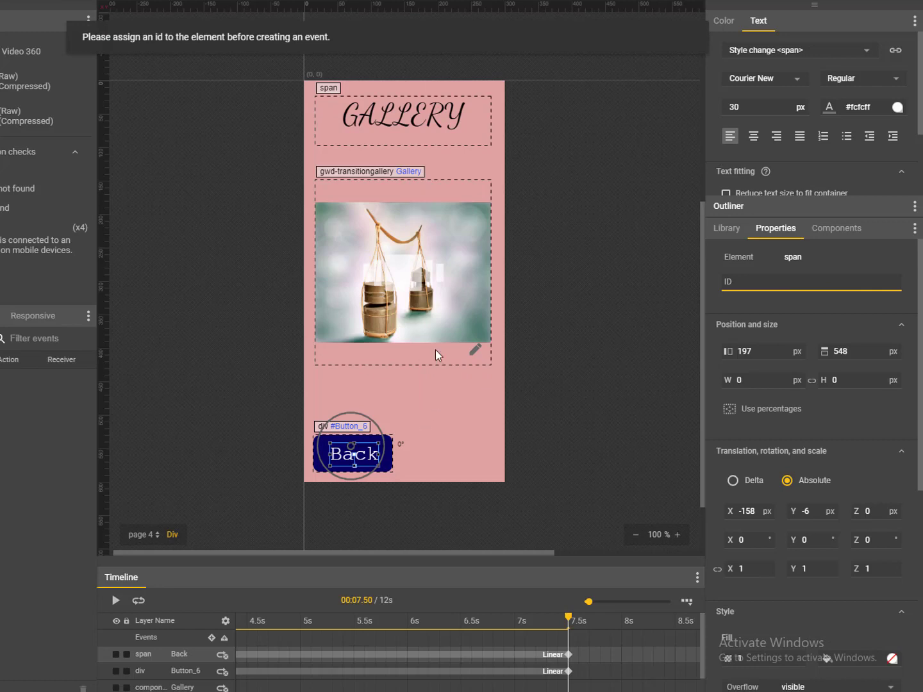
# - Try attaching an event to the whole Back button instead
pyautogui.click(550, 460)
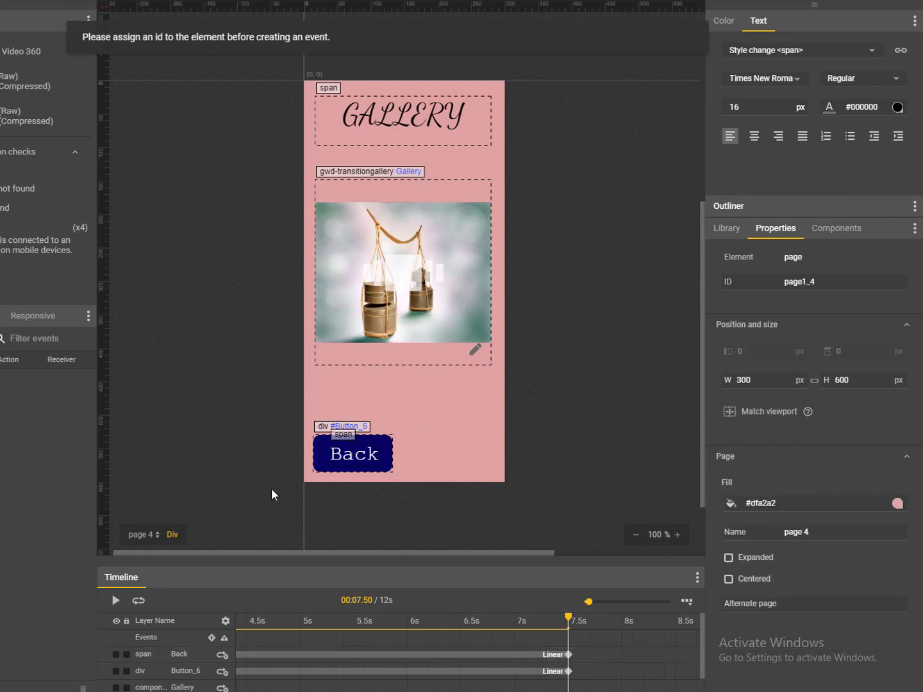
pyautogui.click(318, 454)
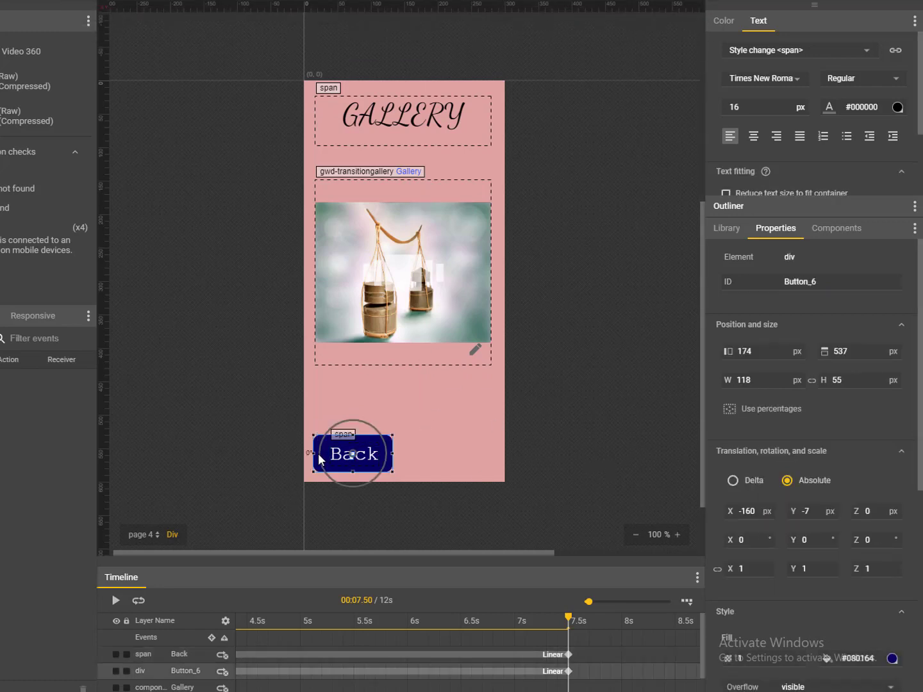
pyautogui.rightClick(339, 457)
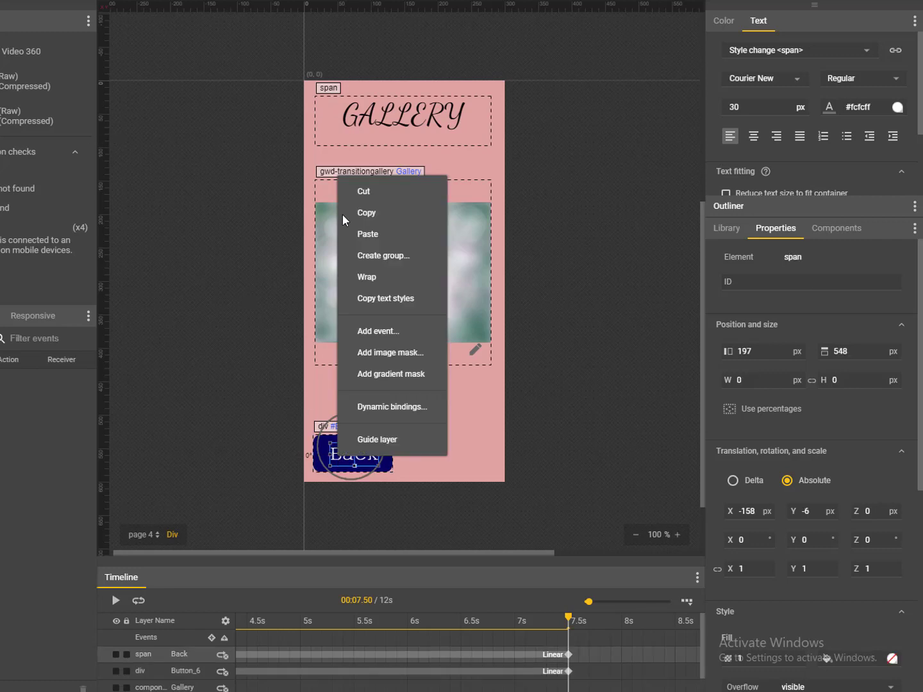
pyautogui.click(365, 331)
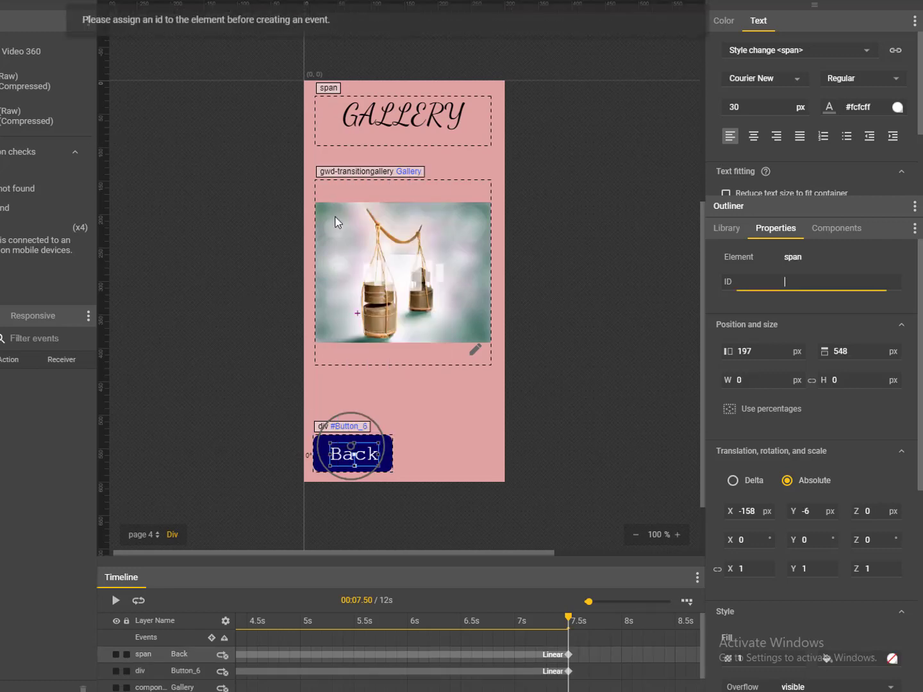
pyautogui.click(617, 268)
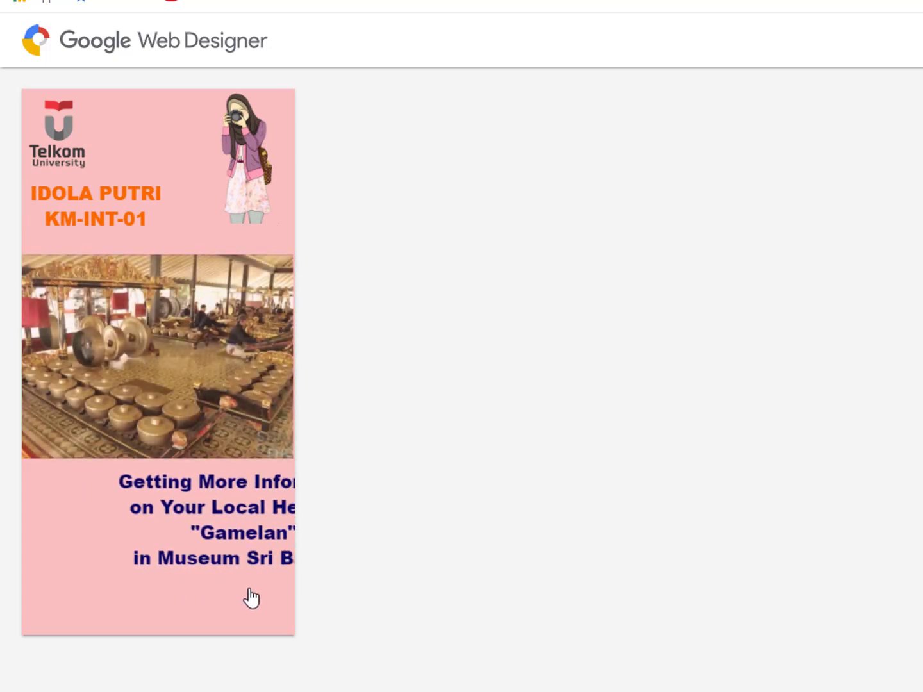
# - Advance the Chrome preview through the museum pages, toggling the video's sound, to the Gallery page
pyautogui.click(221, 610)
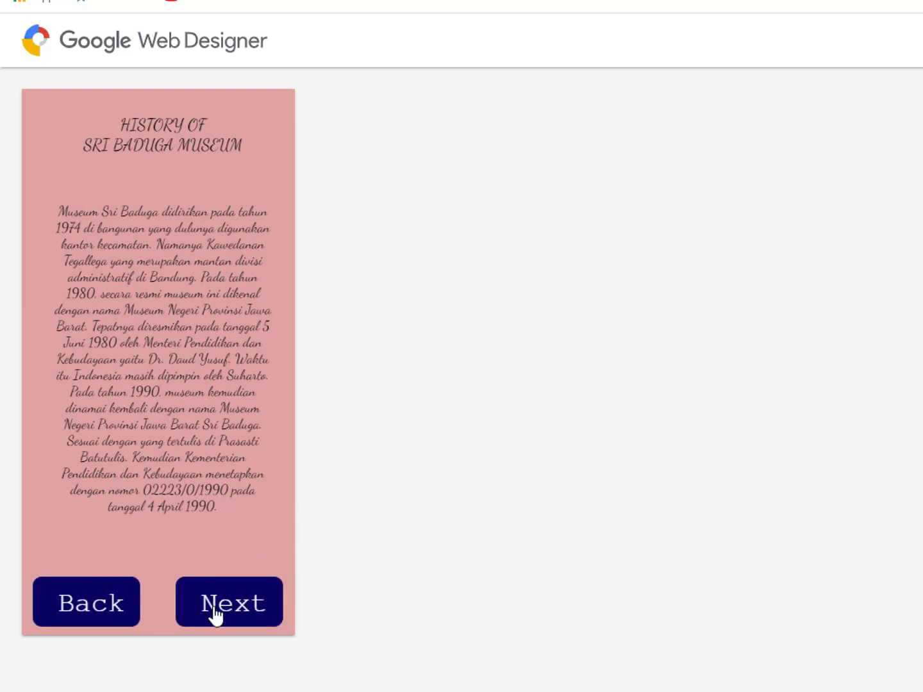
pyautogui.click(214, 610)
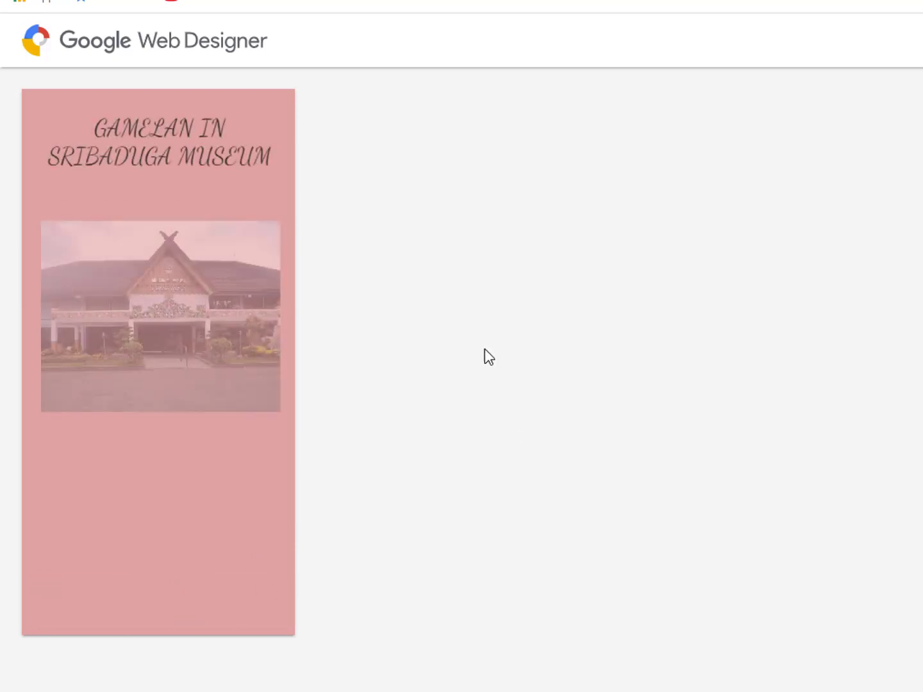
pyautogui.click(176, 368)
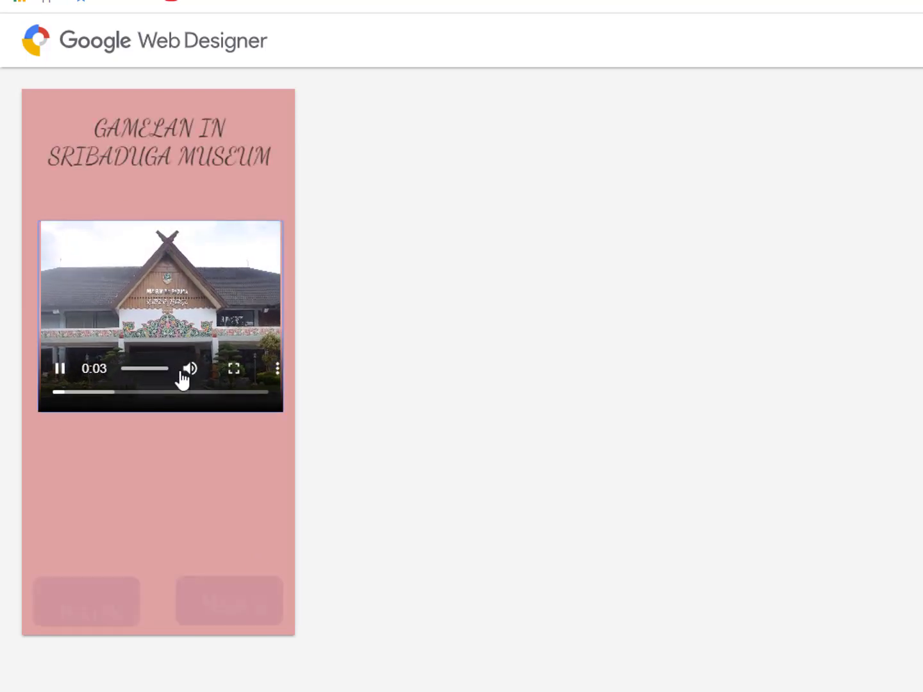
pyautogui.click(191, 368)
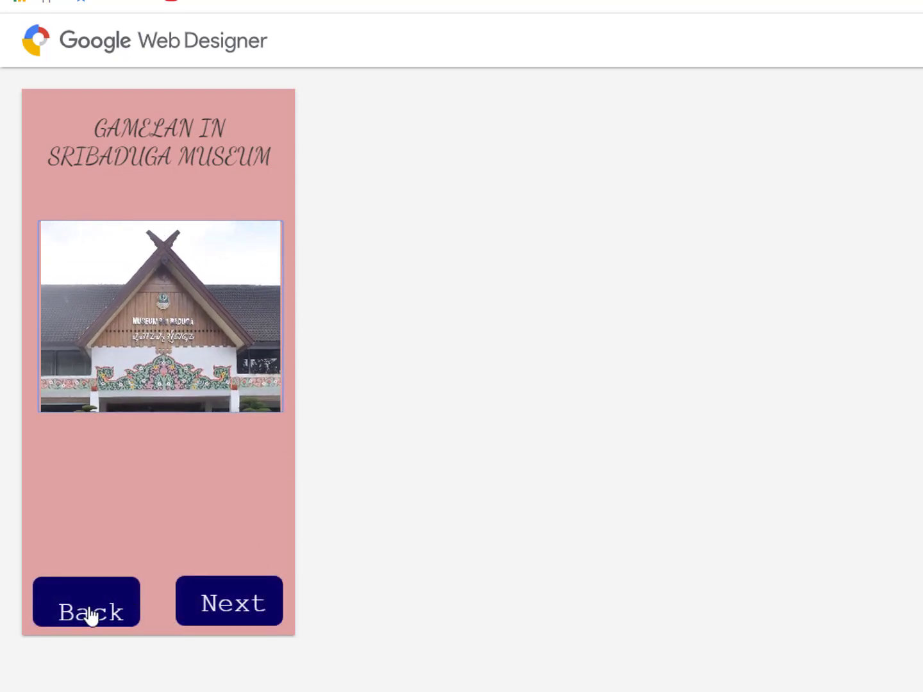
pyautogui.click(216, 607)
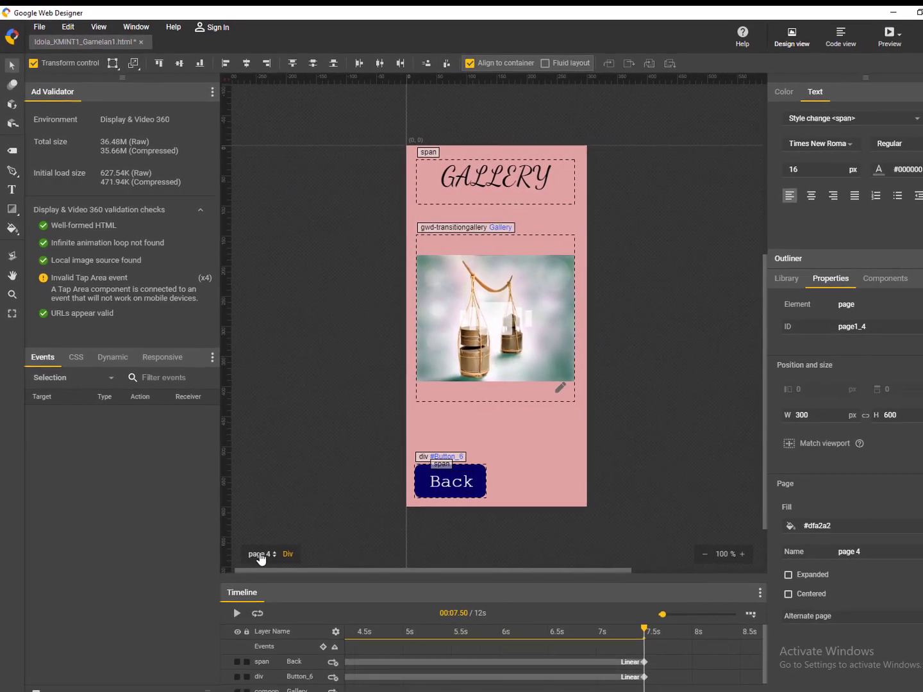
# - Switch the stage to page 3, GAMELAN IN SRIBADUGA MUSEUM
pyautogui.click(261, 555)
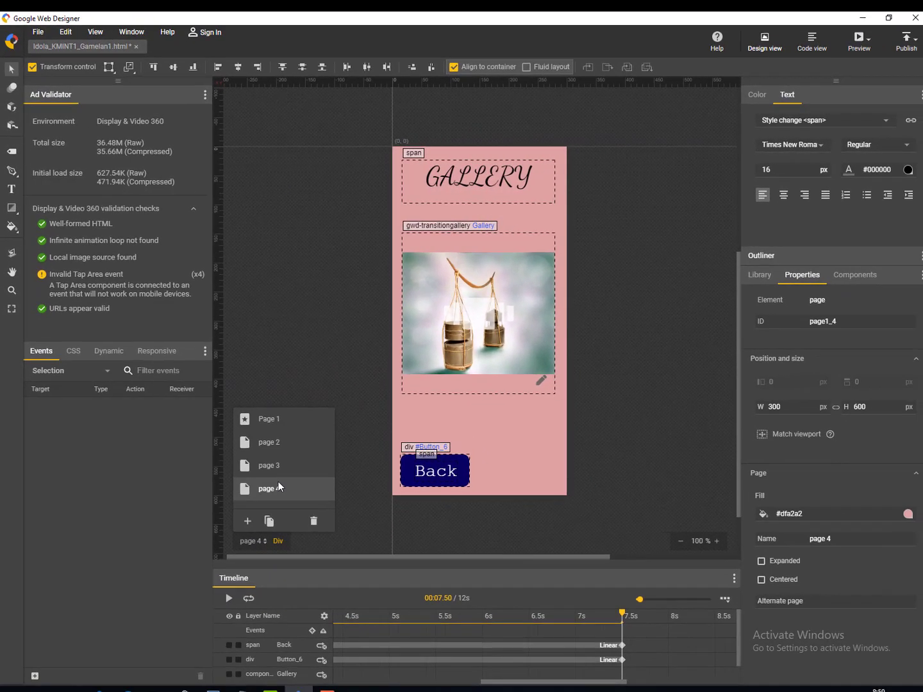
pyautogui.click(286, 474)
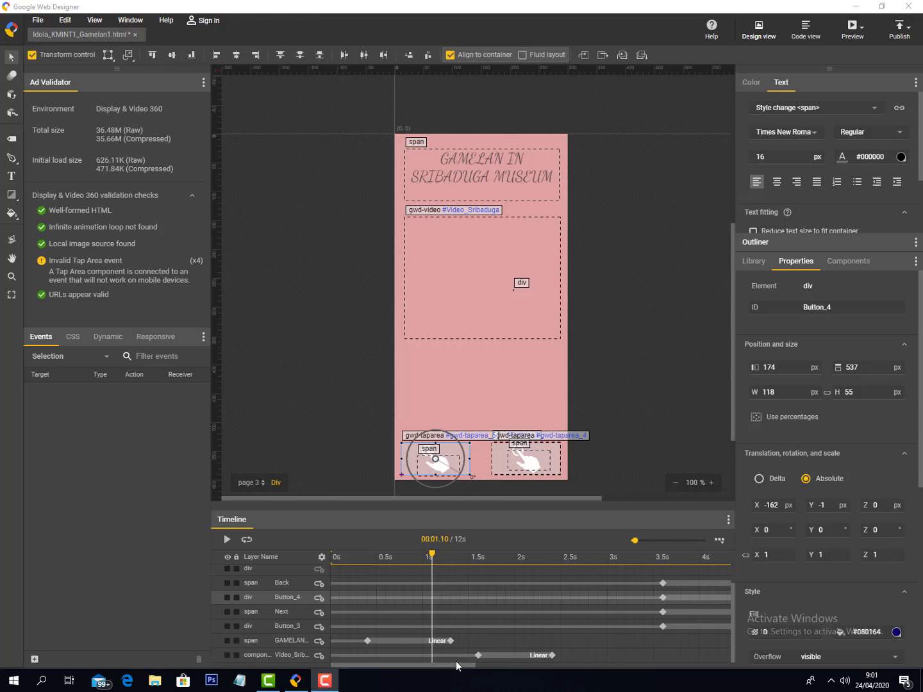
# - Delete the Back button's keyframe at 3.5 s on the timeline
pyautogui.moveTo(456, 664); pyautogui.dragTo(539, 664)
pyautogui.click(432, 598)
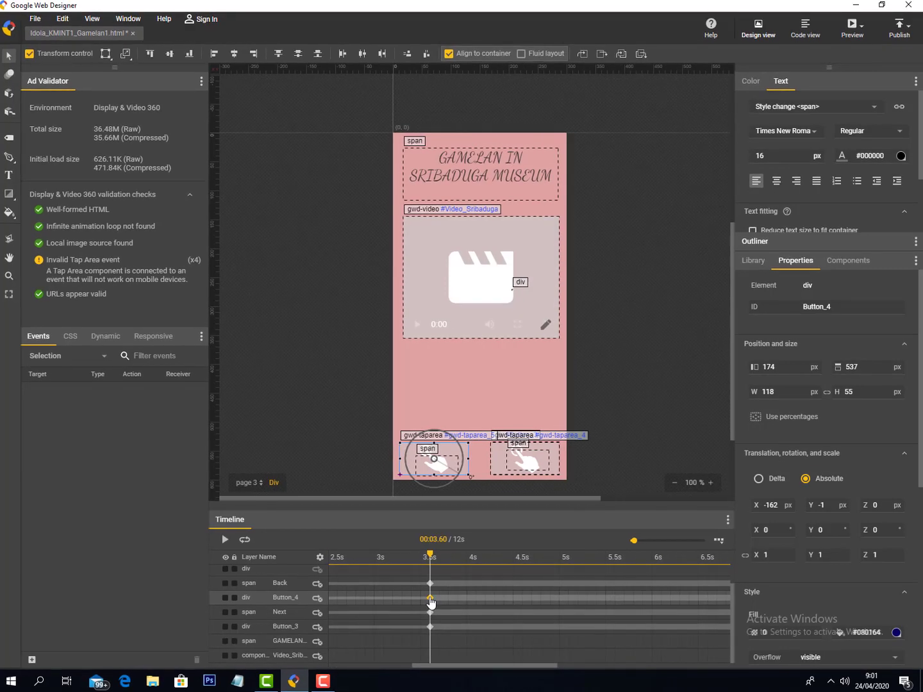
pyautogui.rightClick(432, 599)
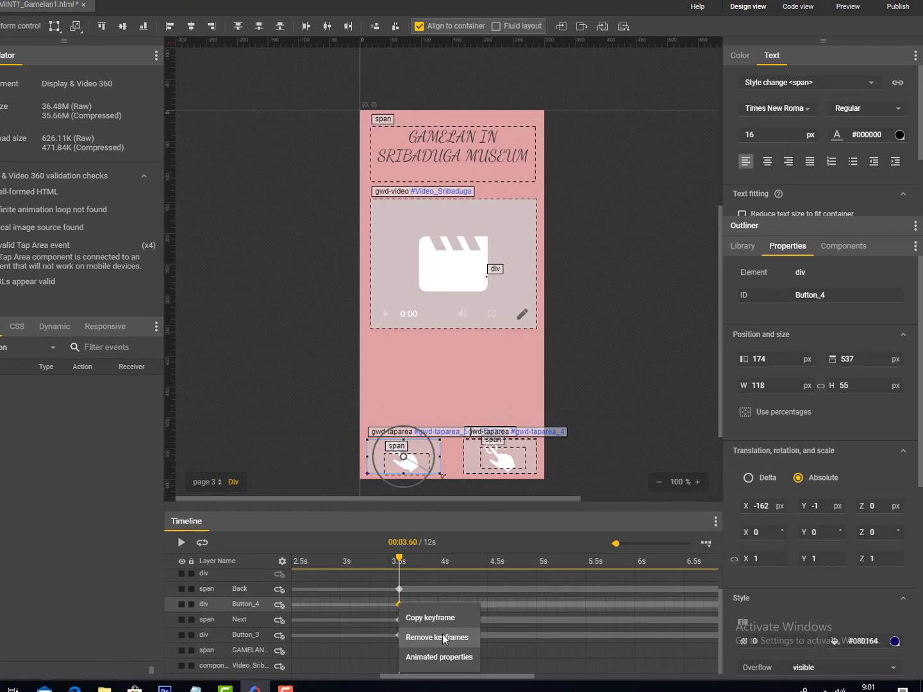
pyautogui.click(442, 638)
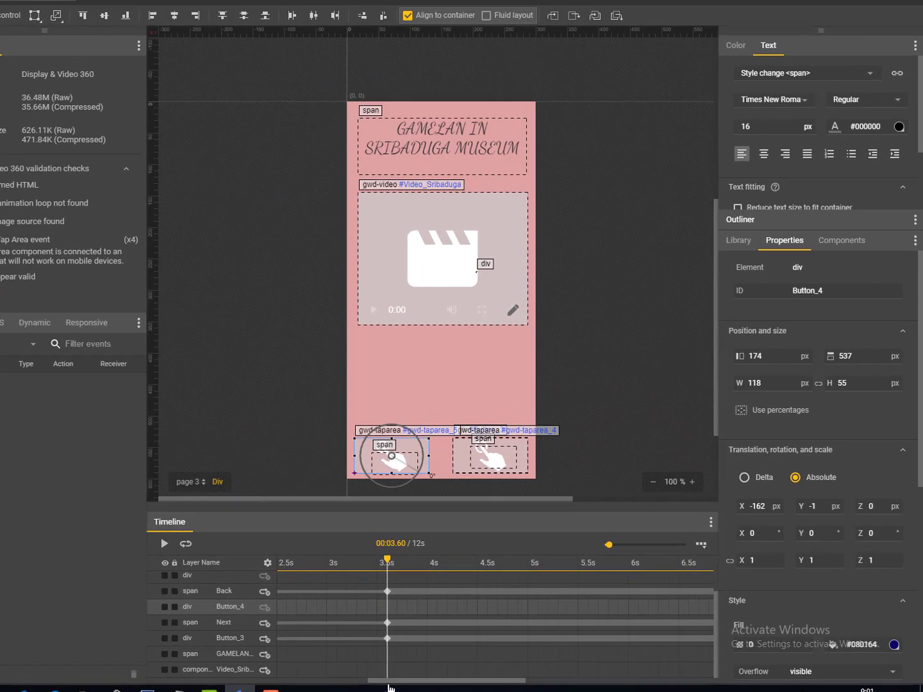
# - Select the left tap area gwd-taparea_5 and shift it slightly
pyautogui.moveTo(426, 676); pyautogui.dragTo(314, 684)
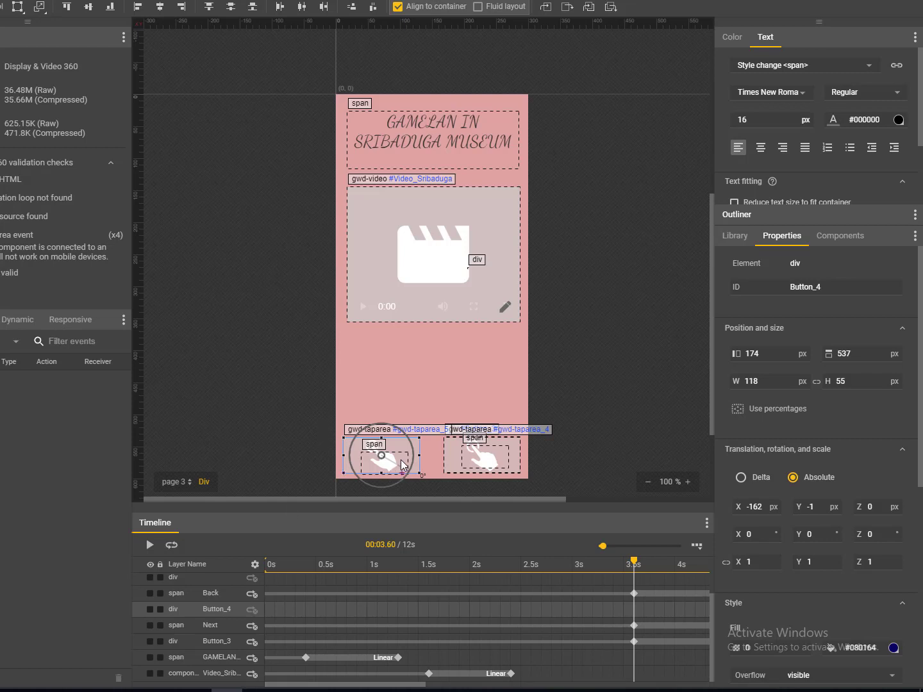
pyautogui.click(375, 463)
pyautogui.click(375, 463)
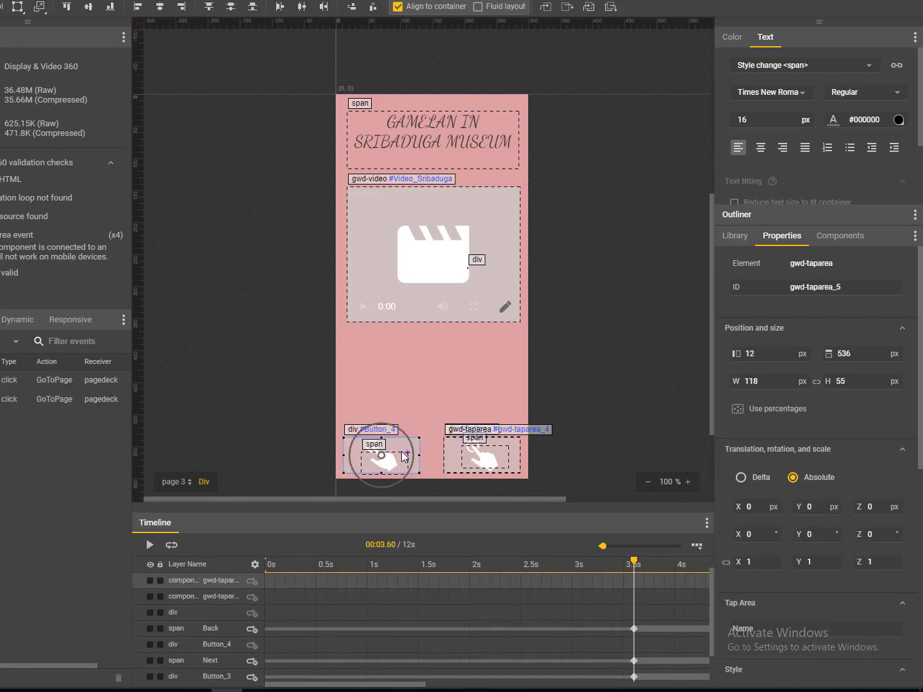
pyautogui.click(401, 452)
pyautogui.click(397, 453)
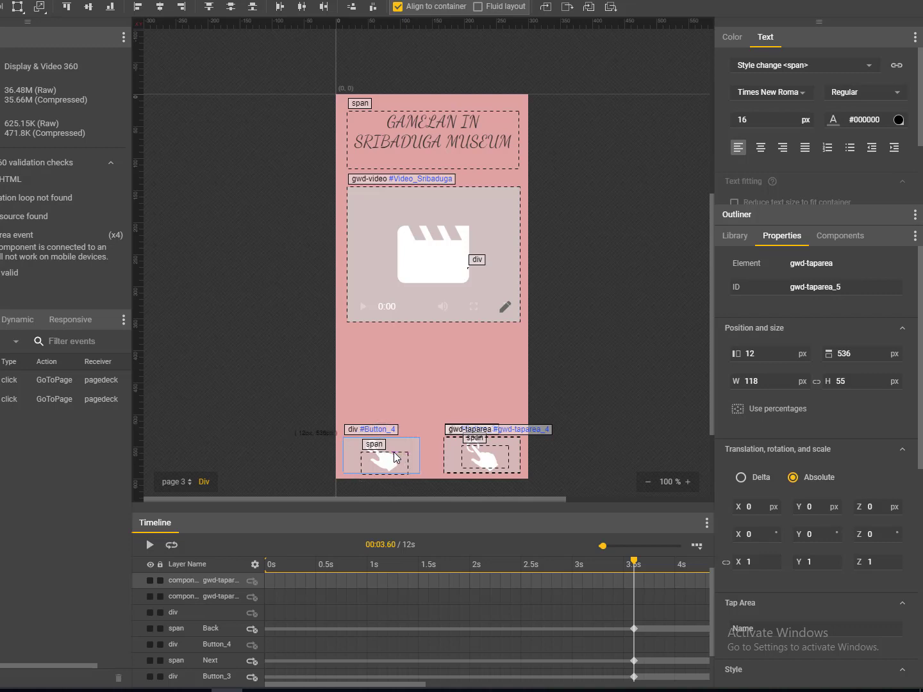
pyautogui.moveTo(393, 452); pyautogui.dragTo(394, 452)
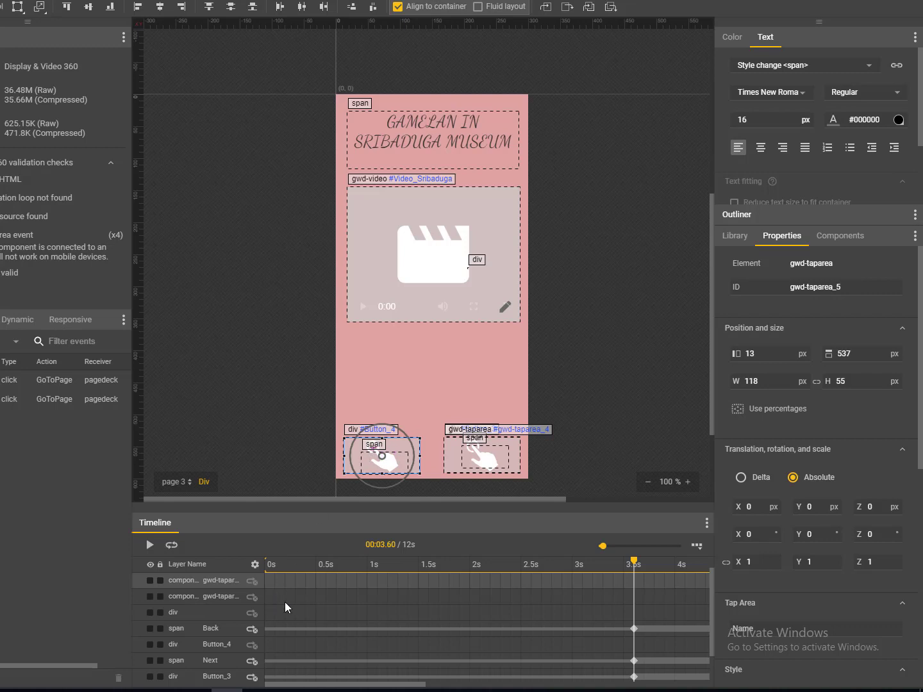
# - Nudge the Back text up to its original height and remove its 3.6 s keyframe
pyautogui.click(210, 646)
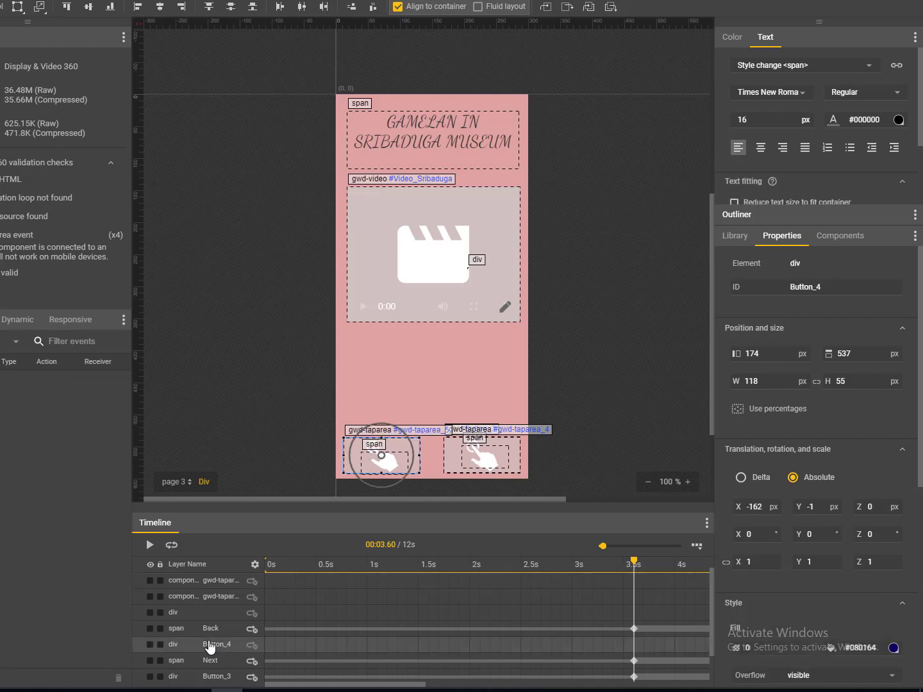
pyautogui.click(214, 631)
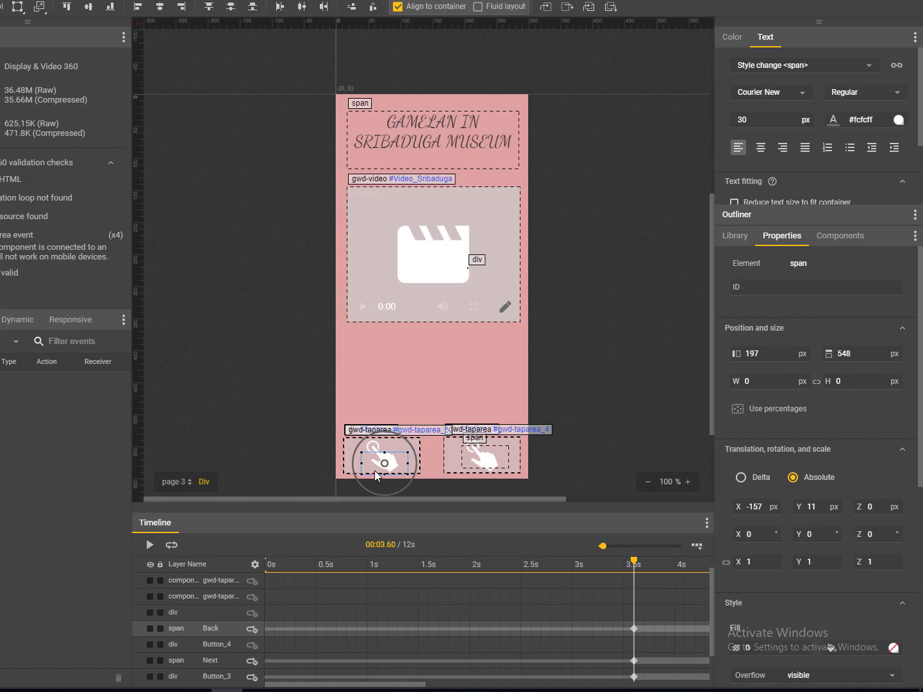
pyautogui.press('Up')
pyautogui.press('Up')
pyautogui.press('Up')
pyautogui.press('Up')
pyautogui.press('Up')
pyautogui.press('Up')
pyautogui.press('Up')
pyautogui.press('Up')
pyautogui.press('Up')
pyautogui.press('Up')
pyautogui.press('Up')
pyautogui.press('Up')
pyautogui.press('Up')
pyautogui.press('Up')
pyautogui.press('Up')
pyautogui.rightClick(633, 629)
pyautogui.click(646, 596)
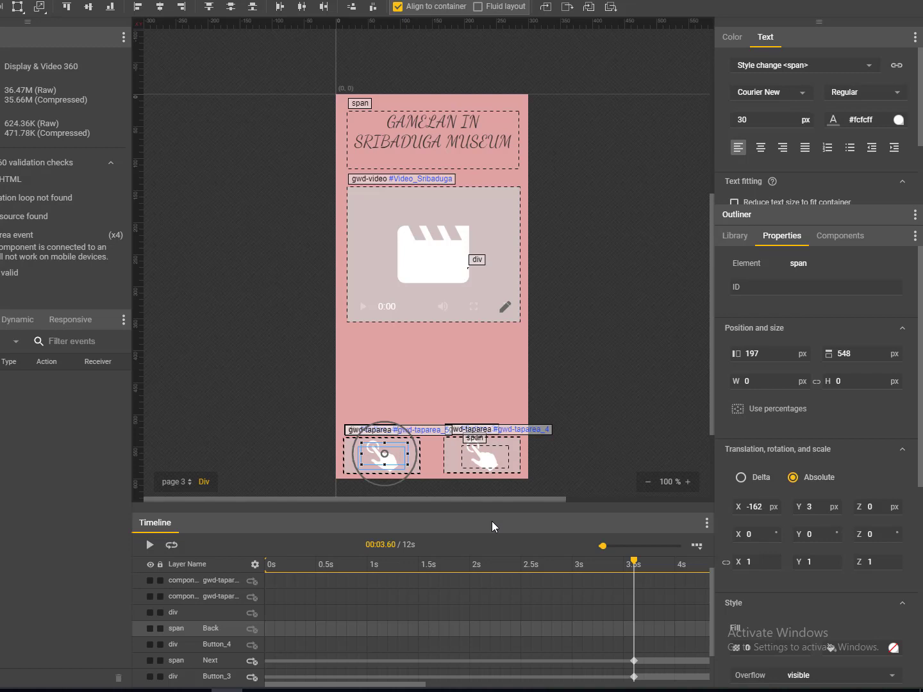
# - Select and deselect the left tap area, then scroll the timeline down
pyautogui.click(554, 476)
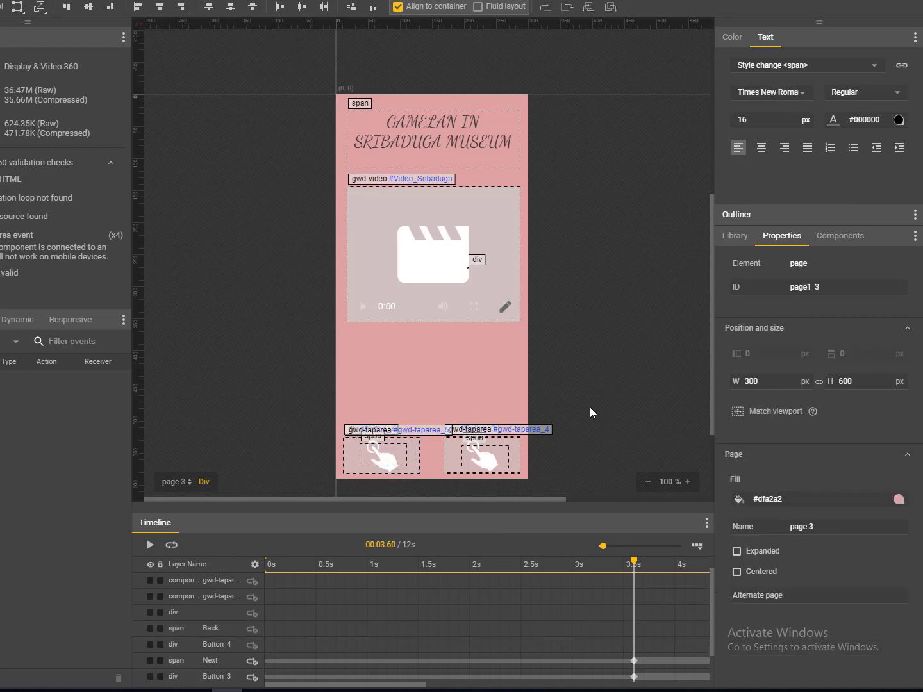
pyautogui.click(411, 464)
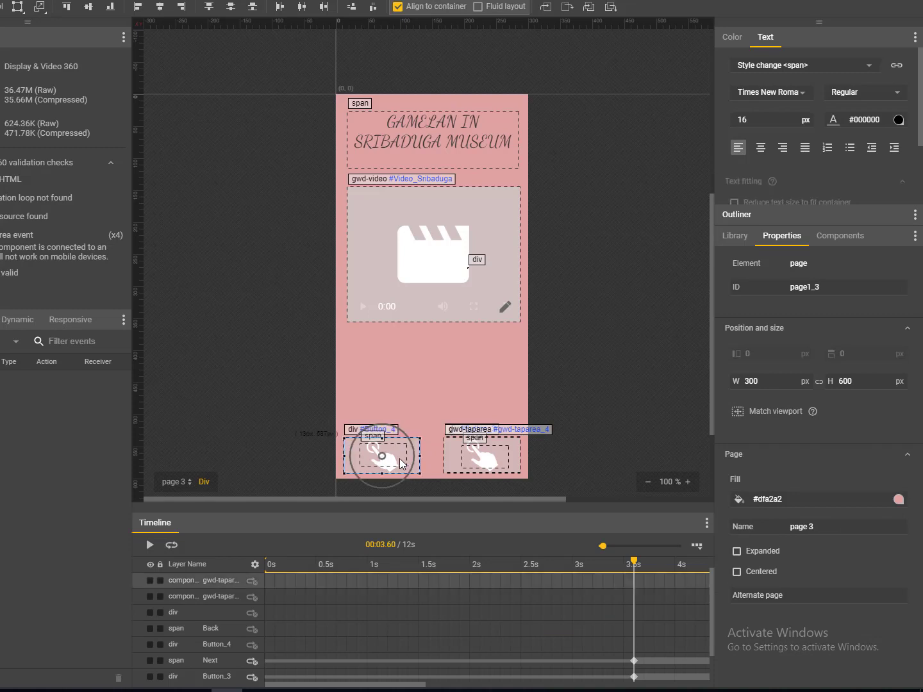
pyautogui.click(645, 354)
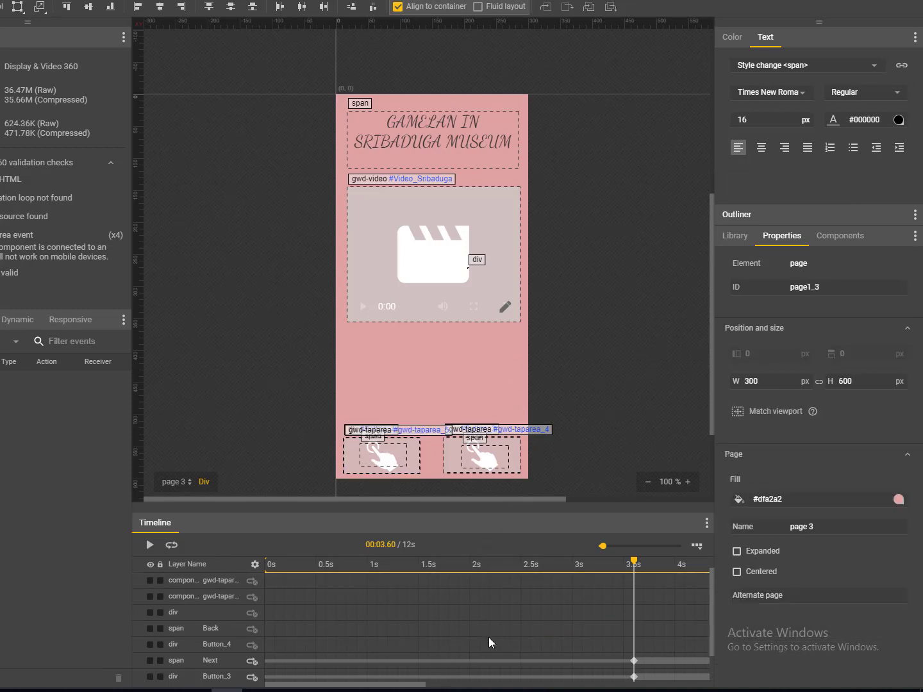
pyautogui.moveTo(712, 639); pyautogui.dragTo(712, 667)
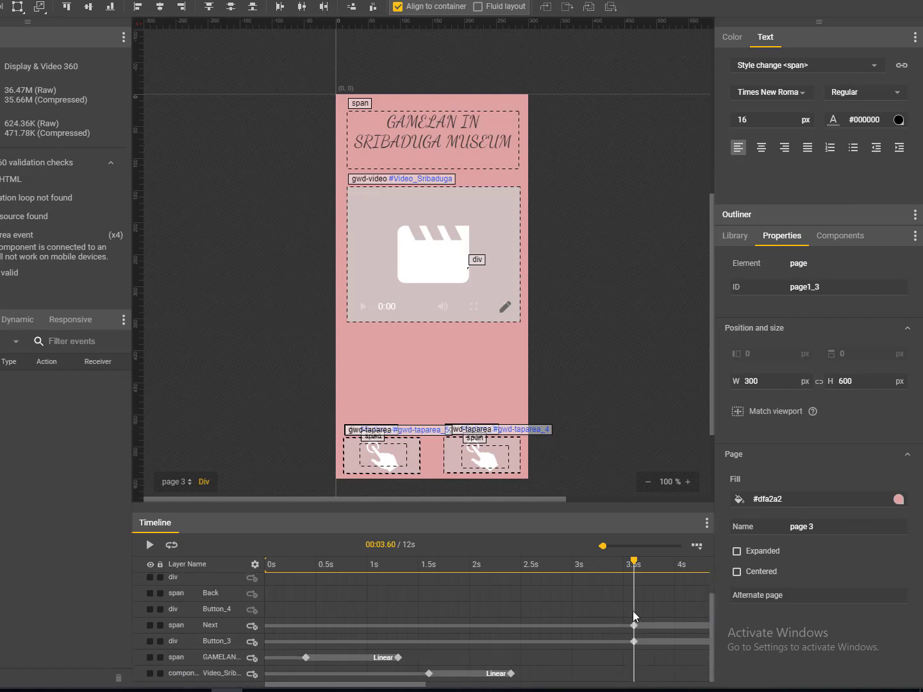
# - Add 3.6 s keyframes to the Back text and Button_4 rows
pyautogui.click(633, 593)
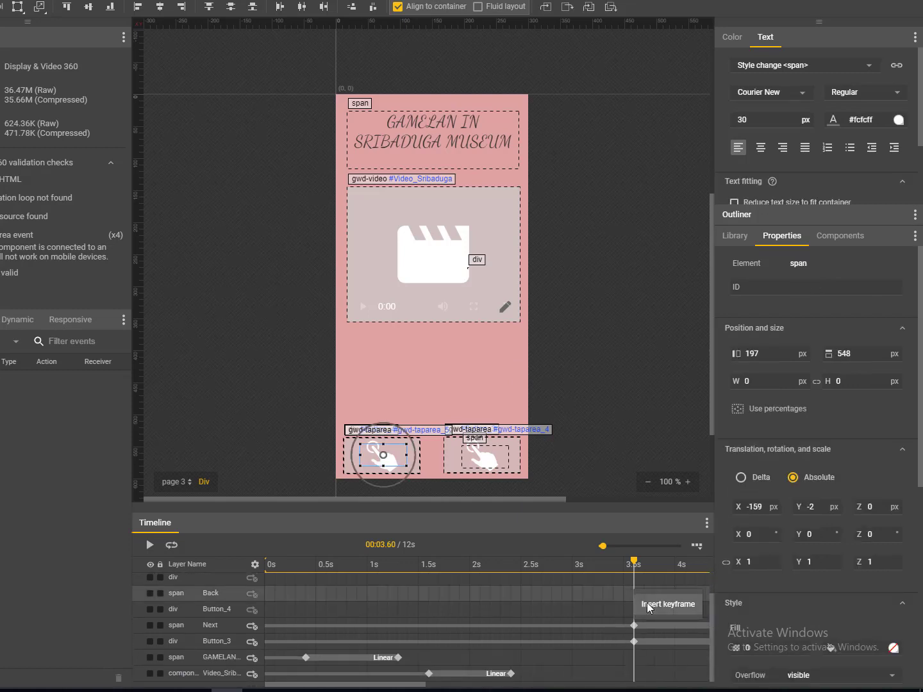
pyautogui.click(634, 593)
pyautogui.click(633, 609)
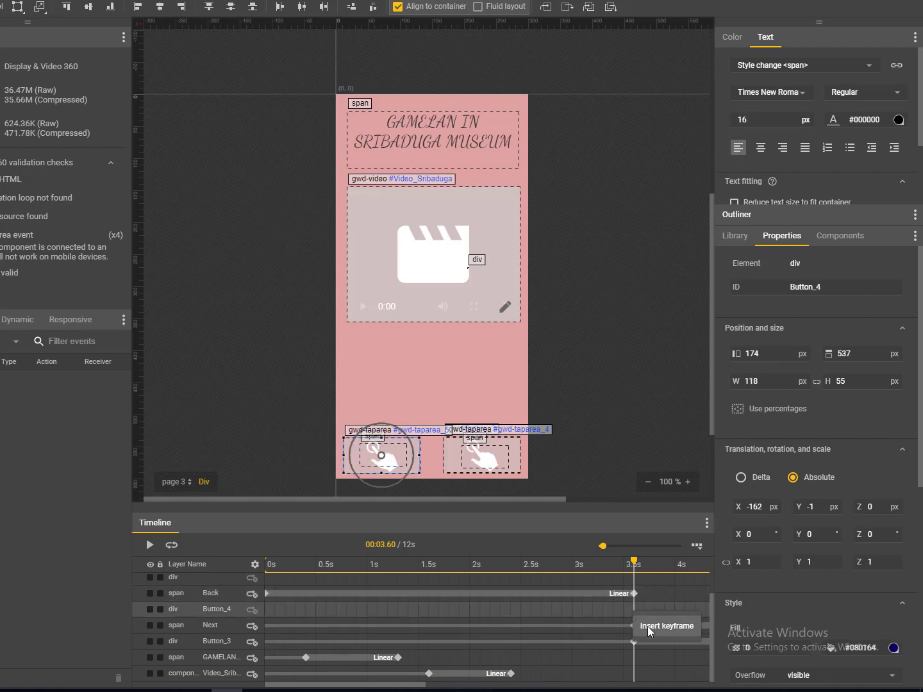
pyautogui.click(634, 609)
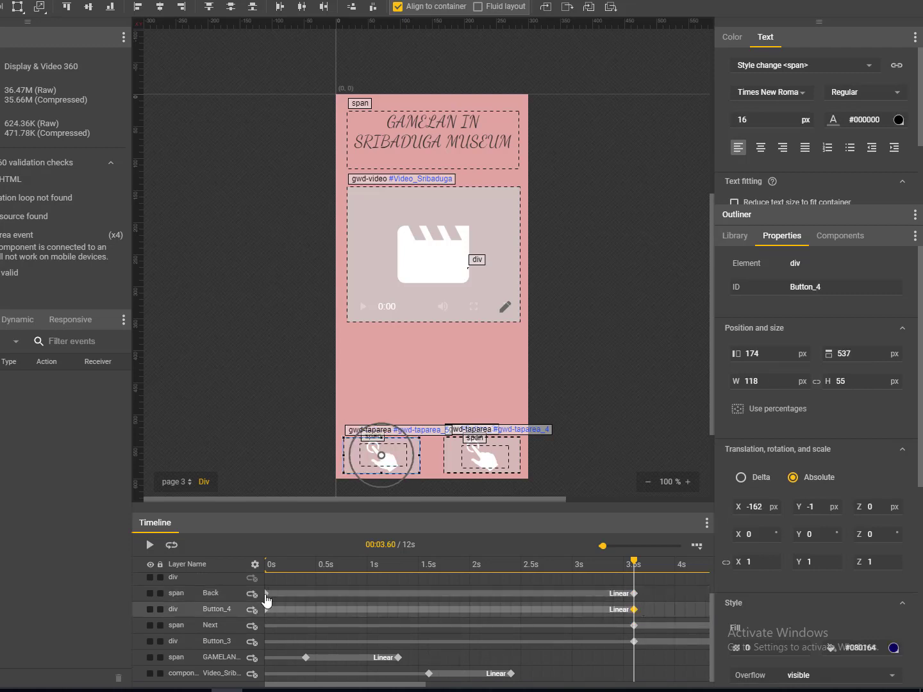
# - Remove the misplaced keyframes from the Back text and Button_4 rows
pyautogui.click(266, 596)
pyautogui.rightClick(267, 599)
pyautogui.click(277, 632)
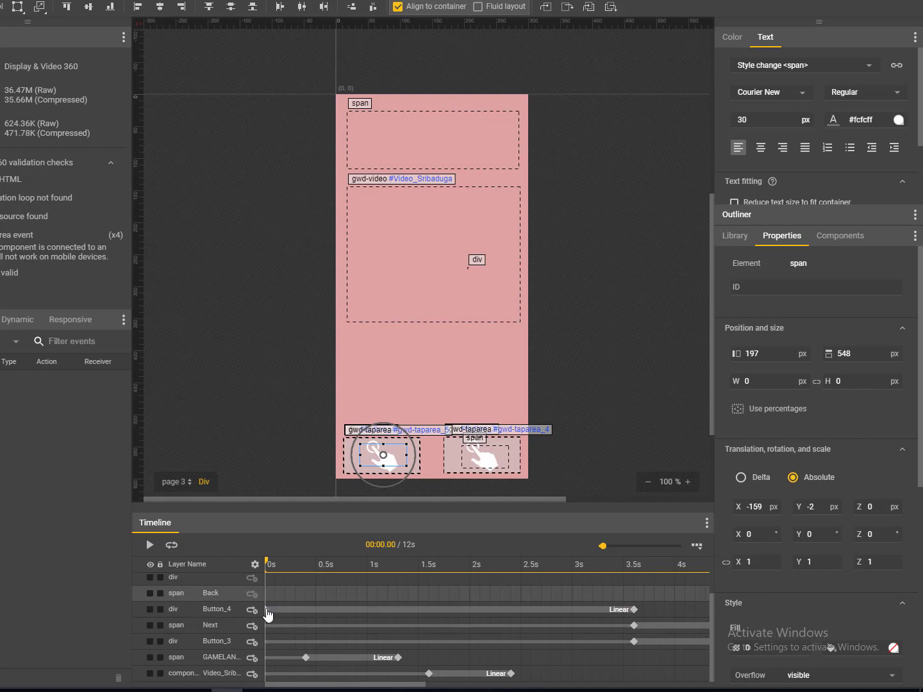
pyautogui.rightClick(268, 614)
pyautogui.click(280, 643)
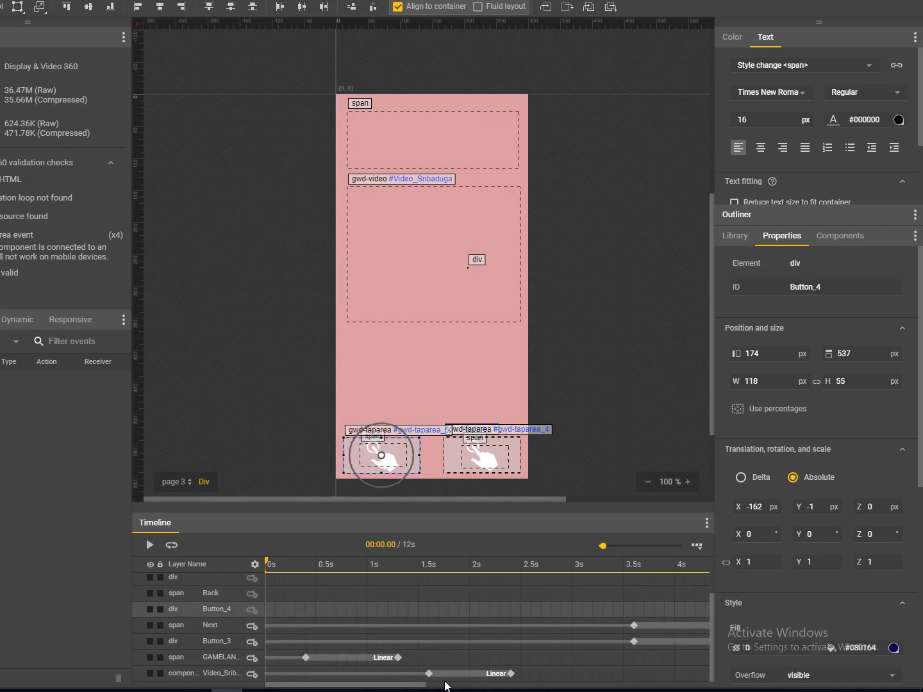
pyautogui.moveTo(417, 685); pyautogui.dragTo(334, 685)
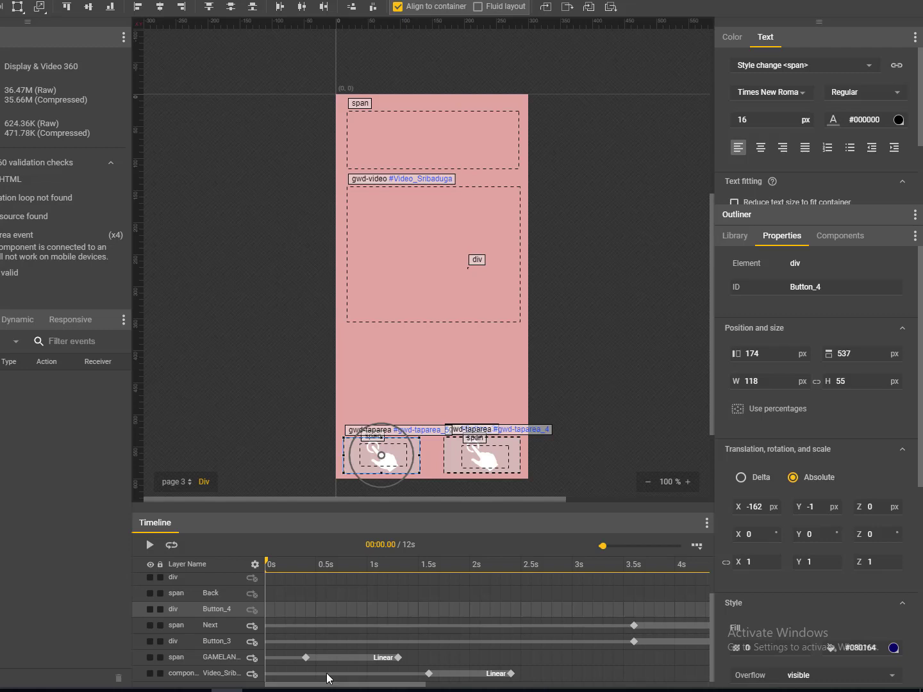
# - Re-insert 3.6 s keyframes on Button_4 and the Back text
pyautogui.click(634, 609)
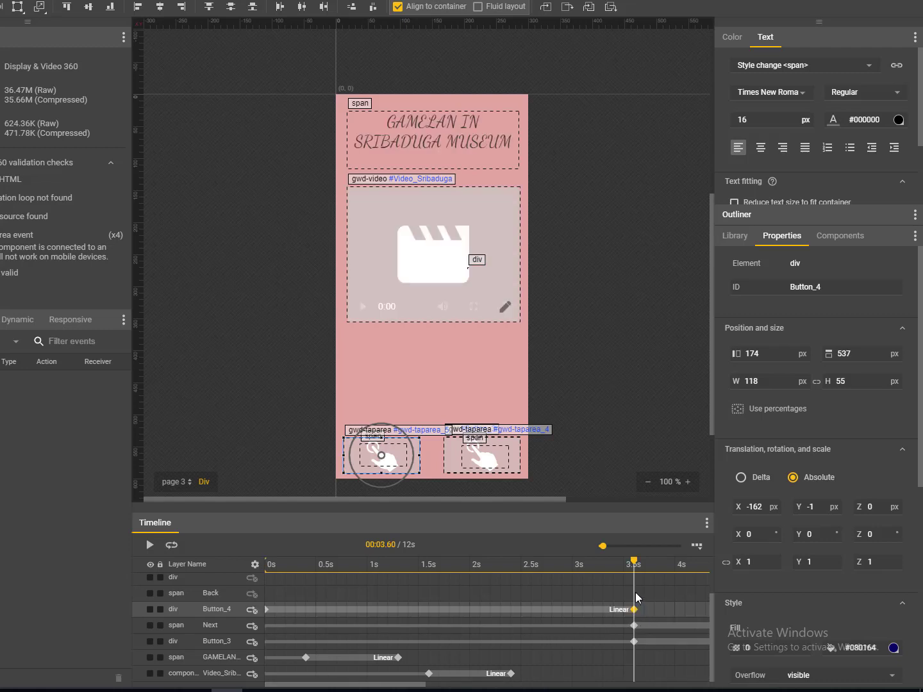
pyautogui.rightClick(636, 594)
pyautogui.click(647, 607)
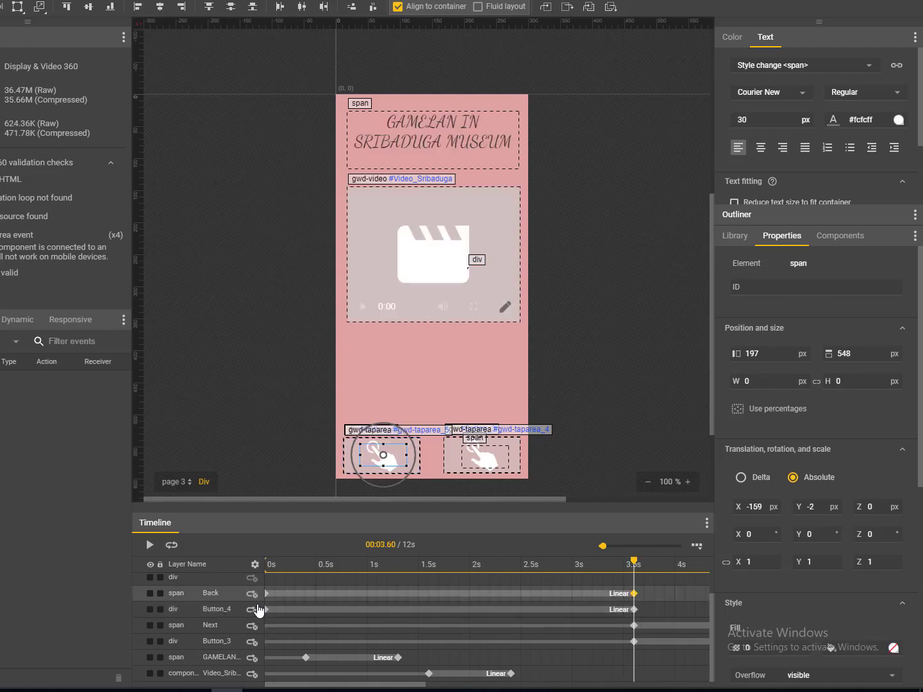
pyautogui.moveTo(354, 685); pyautogui.dragTo(522, 685)
# - Insert 7.5 s keyframes on the Back text and Button_4 rows
pyautogui.click(562, 595)
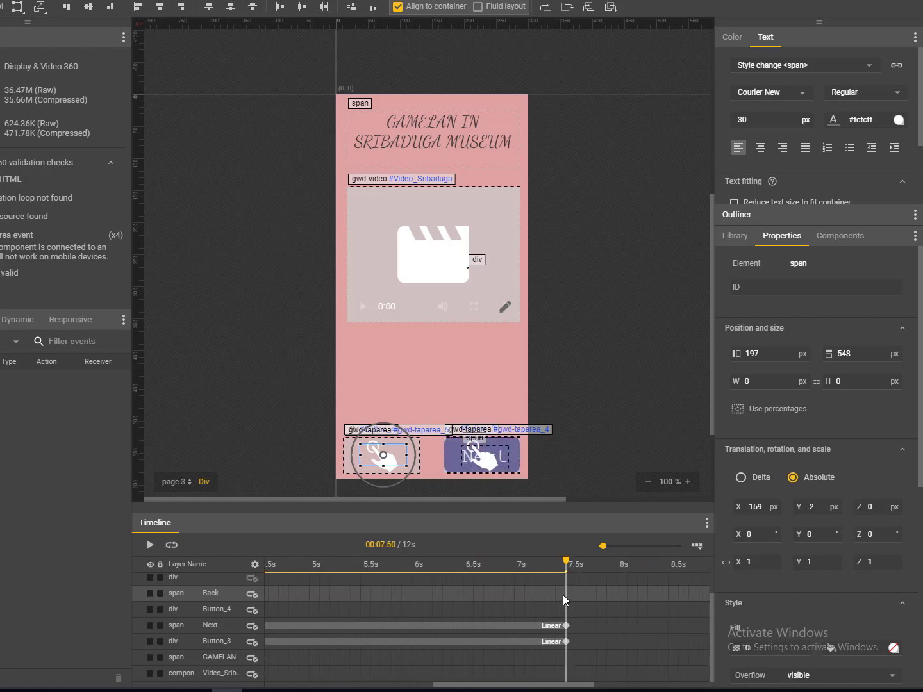
pyautogui.click(574, 612)
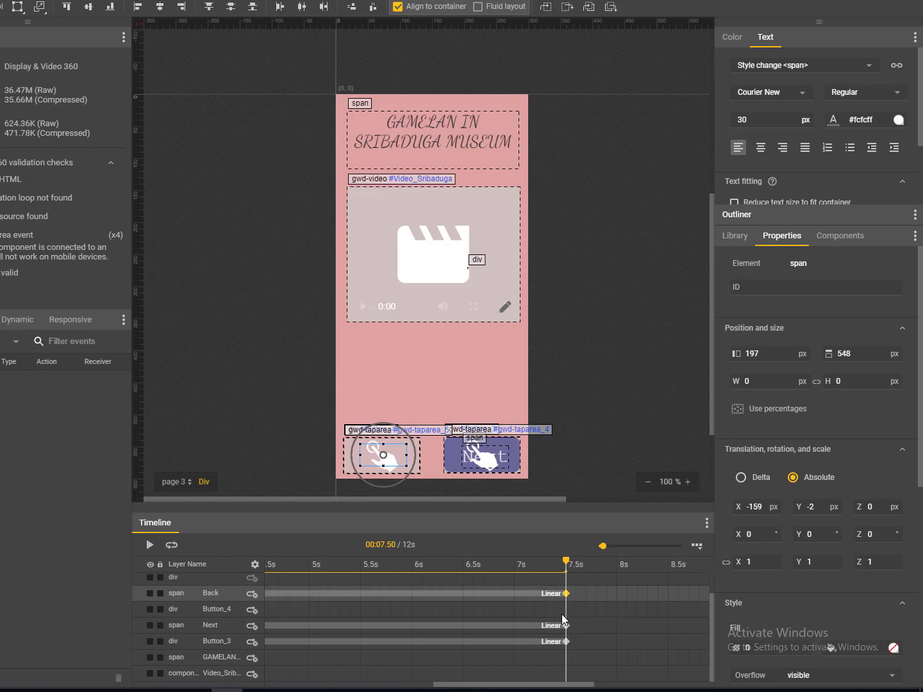
pyautogui.click(564, 612)
pyautogui.rightClick(571, 617)
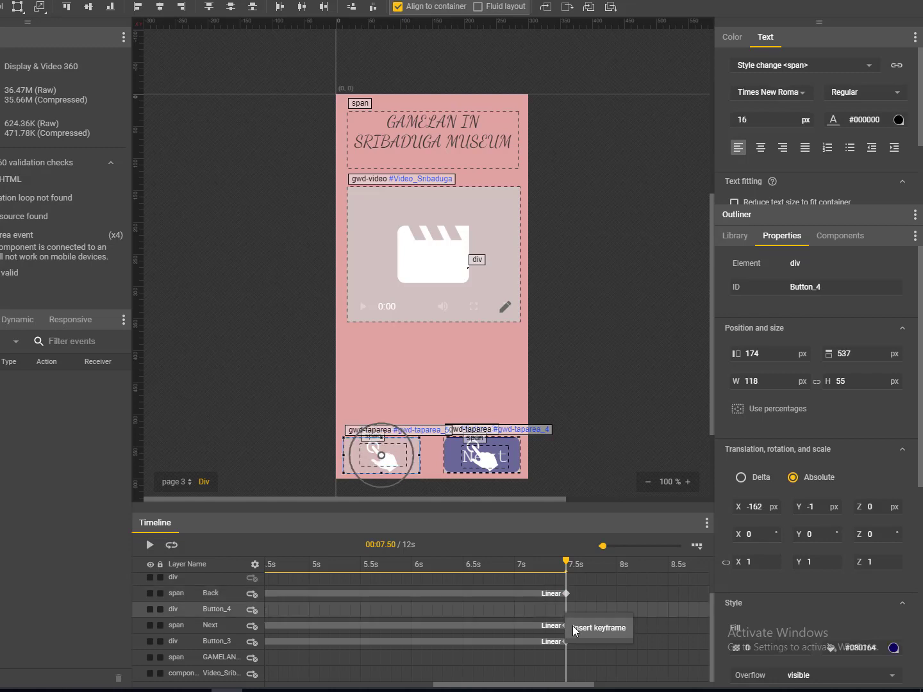
pyautogui.click(575, 625)
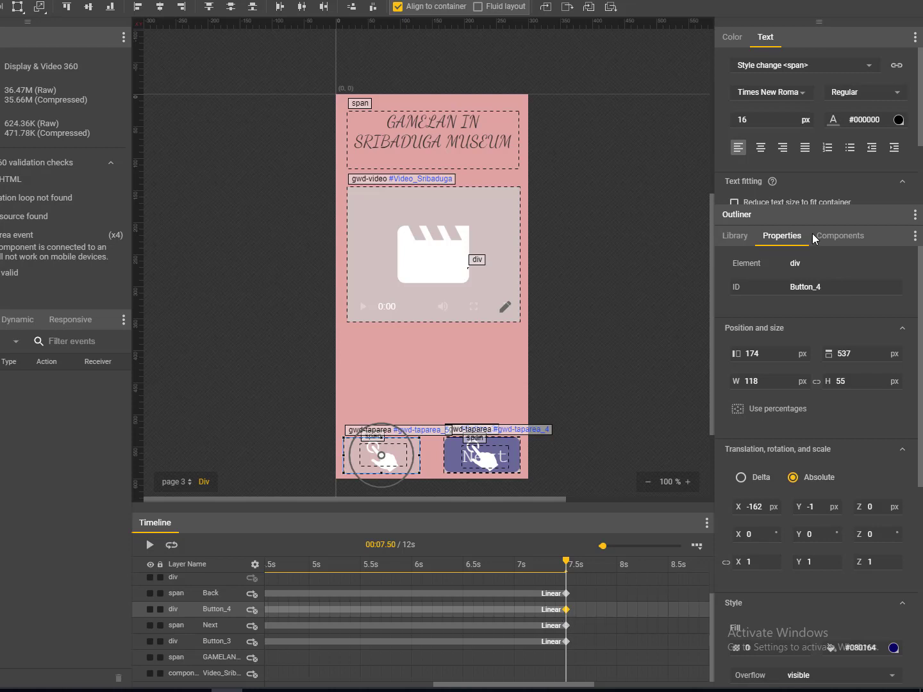
pyautogui.scroll(-4, 827, 445)
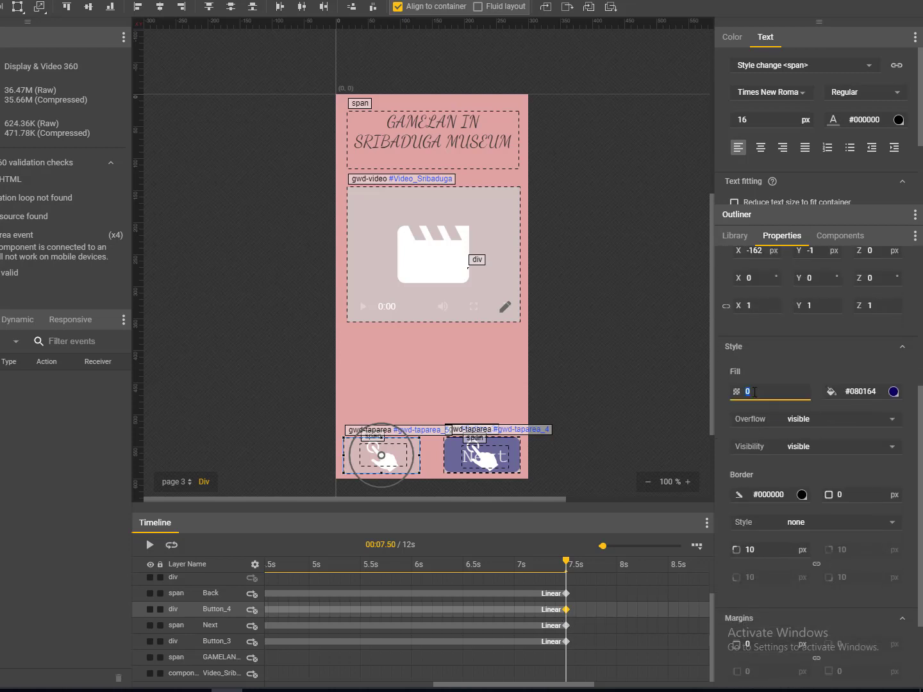
# - Delete Button_4's stray 8.1 s keyframe and make Button_4 fully opaque at 7.5 s
pyautogui.click(628, 612)
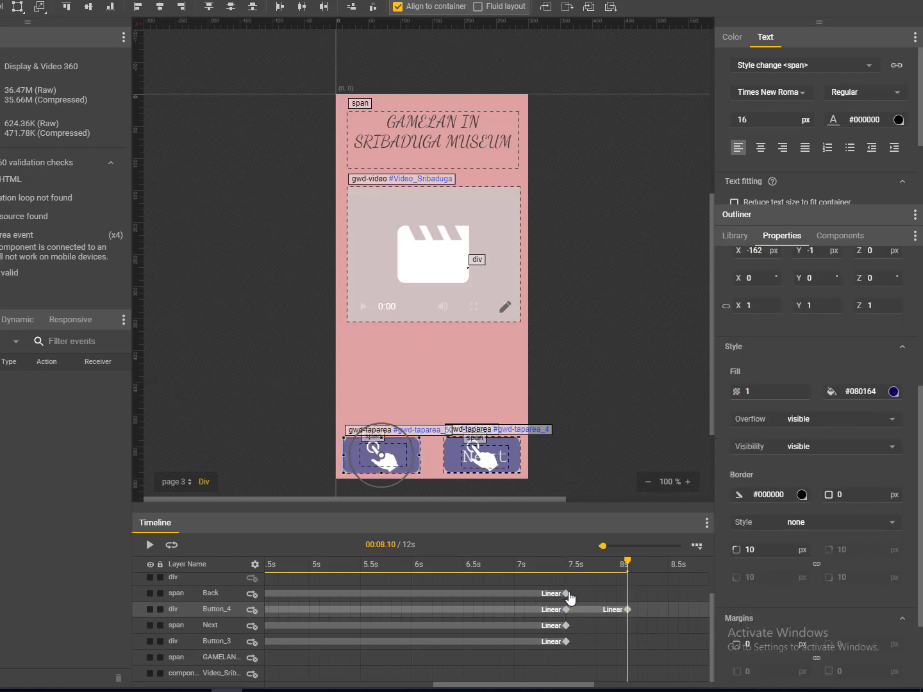
pyautogui.click(568, 594)
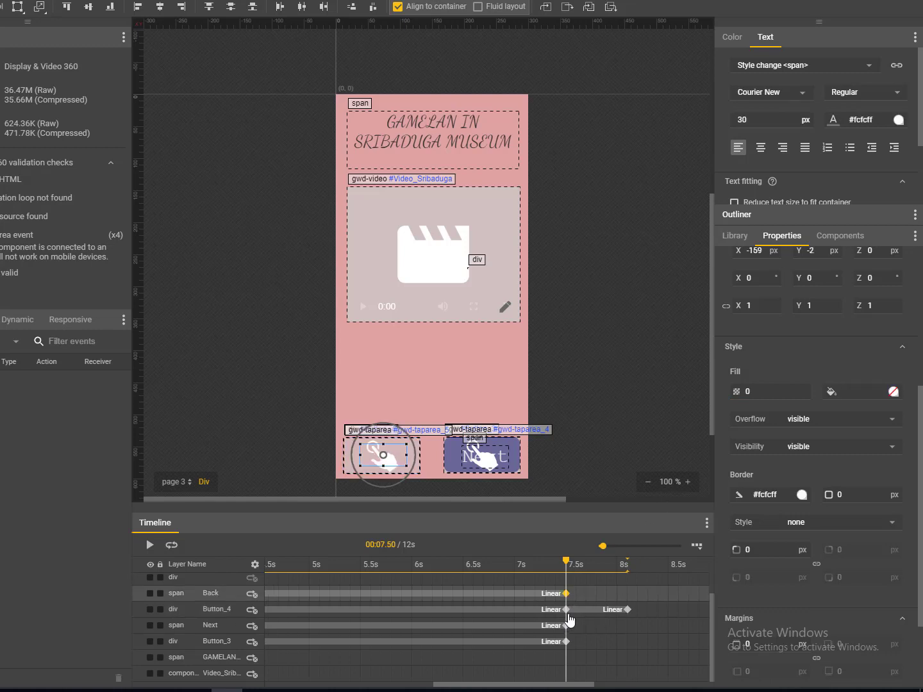
pyautogui.click(628, 610)
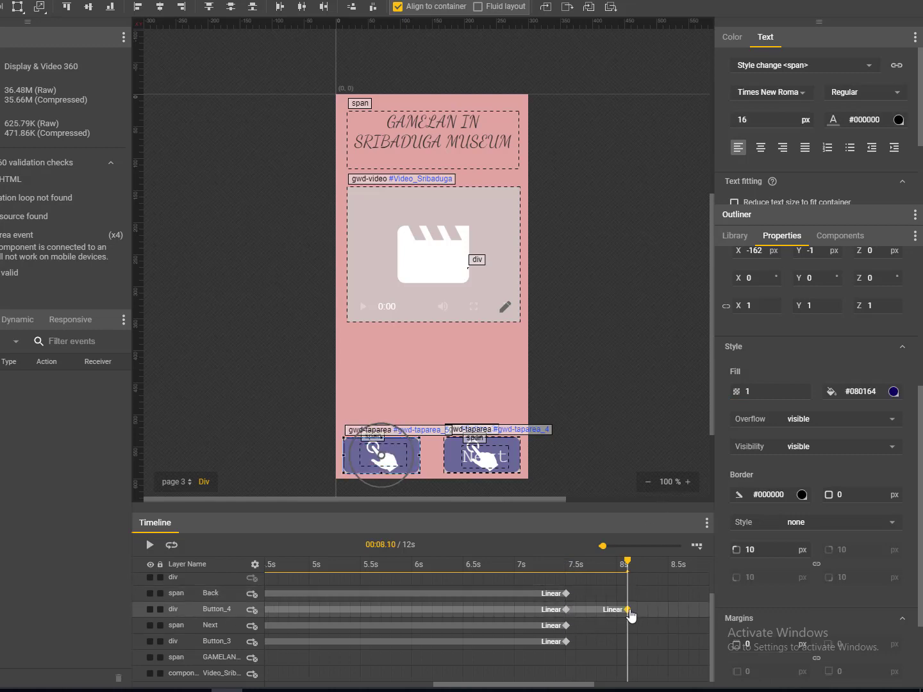
pyautogui.rightClick(628, 612)
pyautogui.click(648, 643)
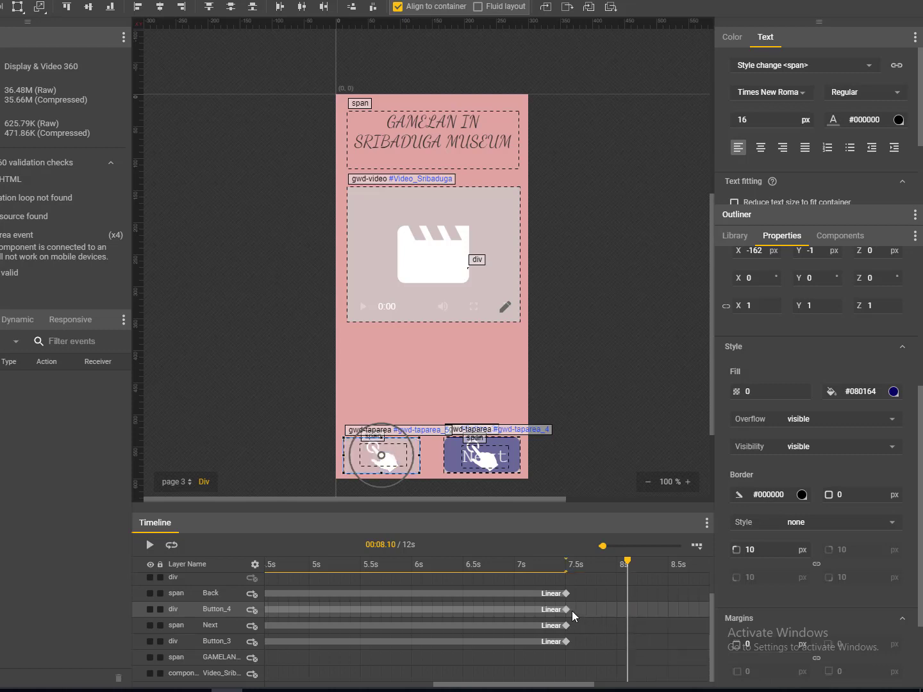
pyautogui.click(567, 610)
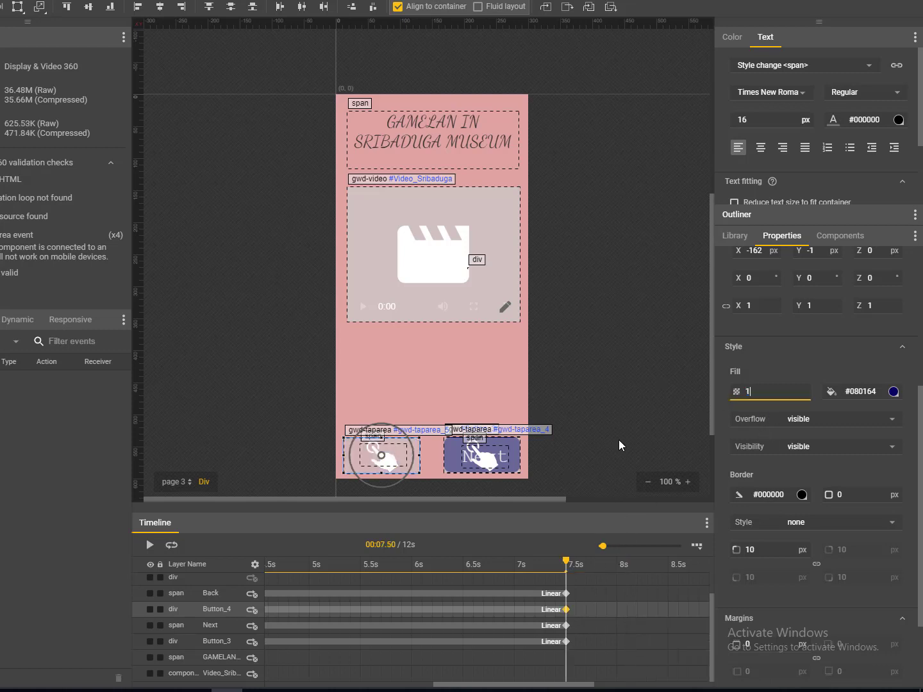
pyautogui.press('Return')
# - Set the Back text to full opacity at 7.5 s and check the other 7.5 s keyframes
pyautogui.click(566, 594)
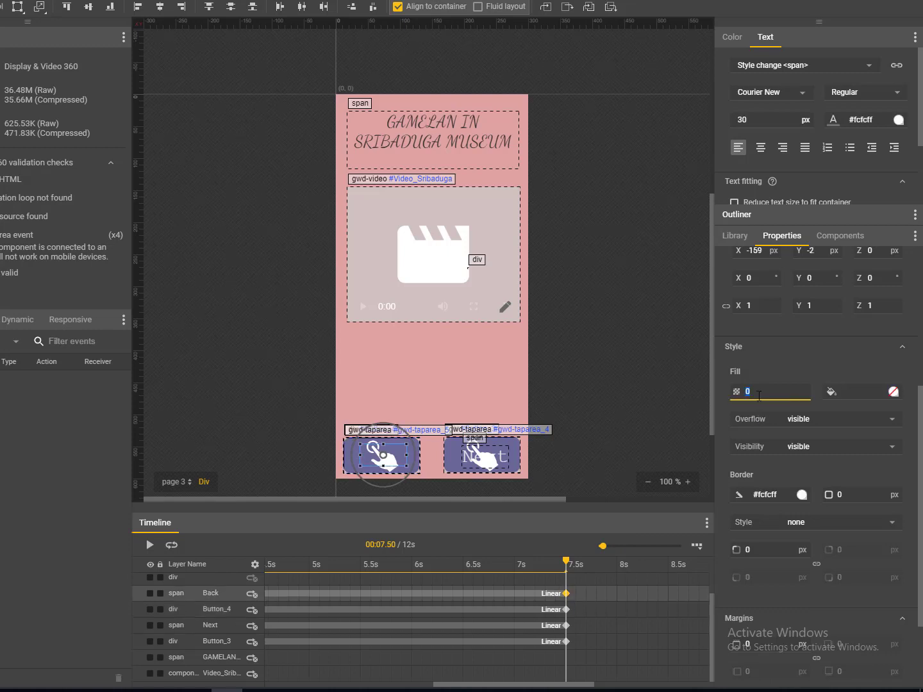
pyautogui.press('Return')
pyautogui.click(566, 610)
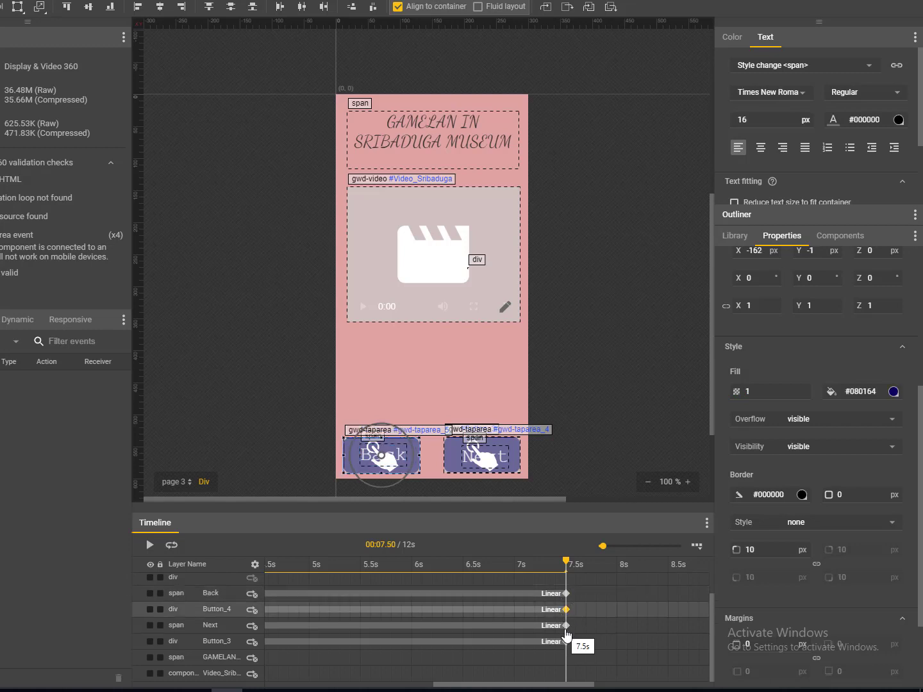
pyautogui.click(566, 626)
pyautogui.click(567, 643)
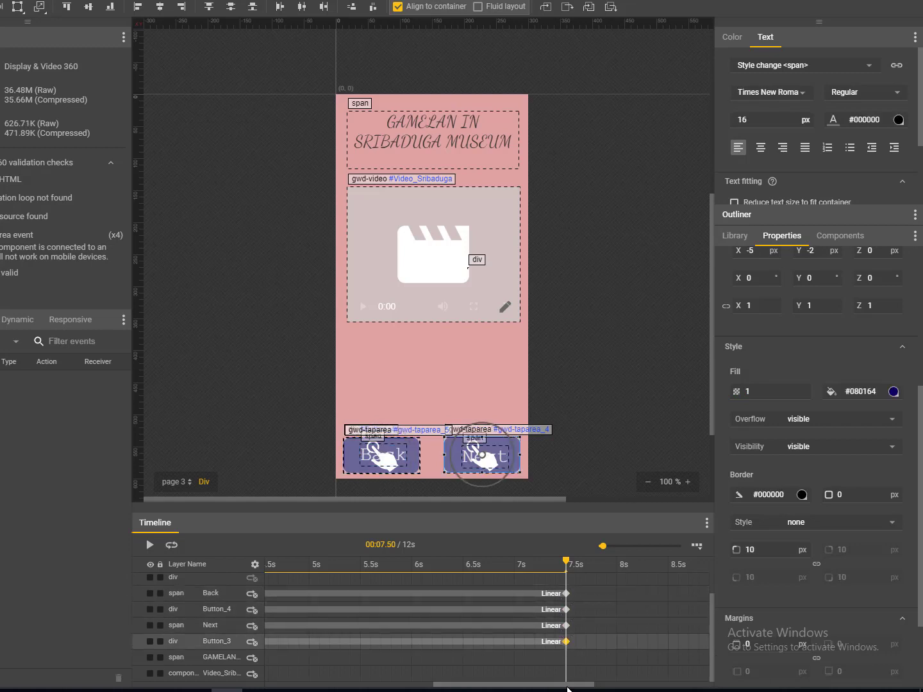
pyautogui.moveTo(564, 682); pyautogui.dragTo(416, 690)
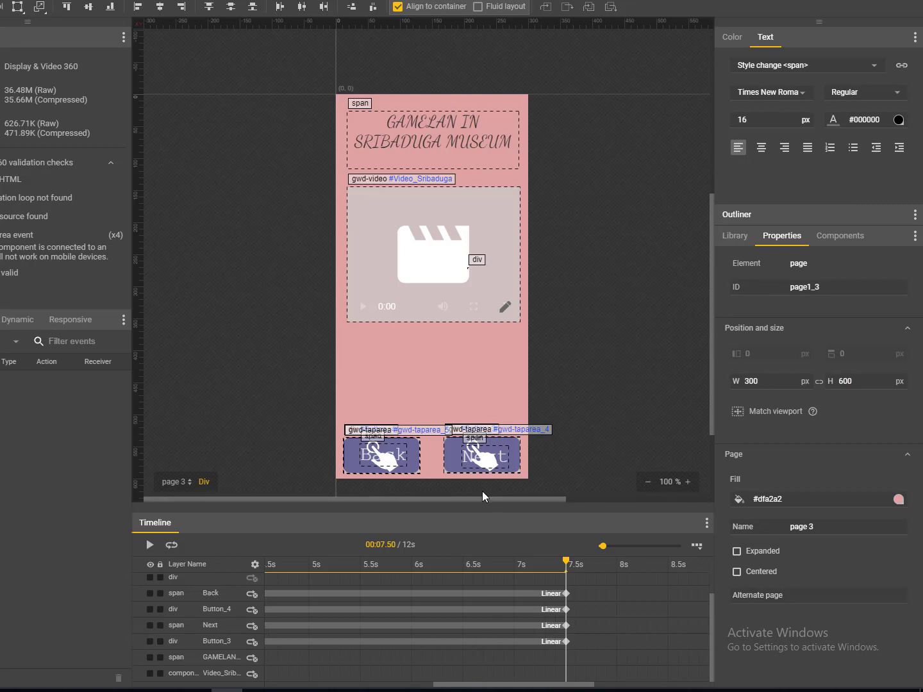
# - Remove the 0 s keyframes from page 3's Back text and Button_4
pyautogui.moveTo(523, 686); pyautogui.dragTo(288, 685)
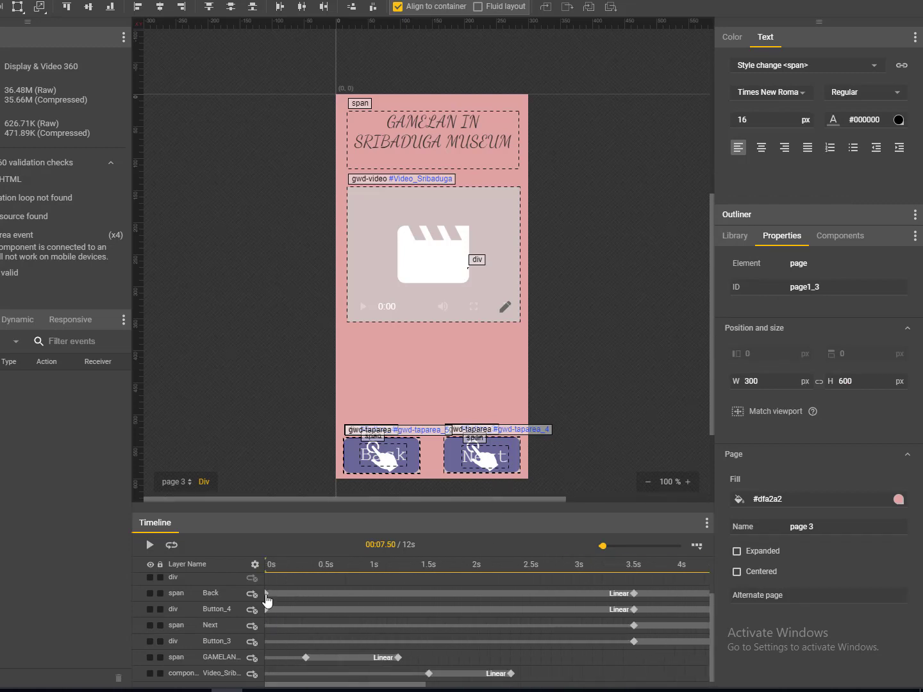
pyautogui.click(268, 596)
pyautogui.rightClick(268, 599)
pyautogui.click(275, 628)
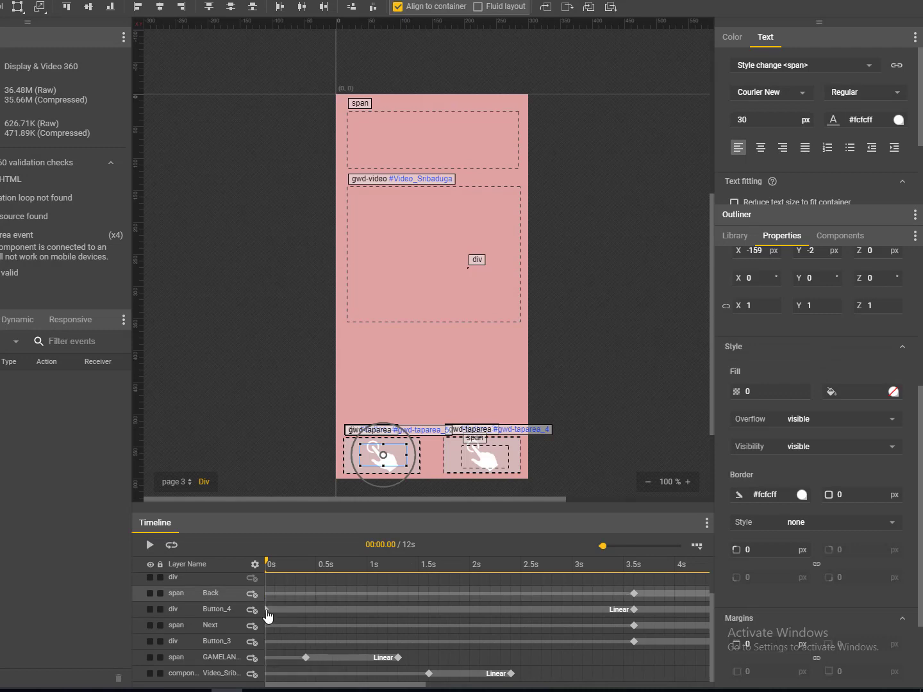
pyautogui.click(268, 610)
pyautogui.rightClick(267, 613)
pyautogui.click(282, 644)
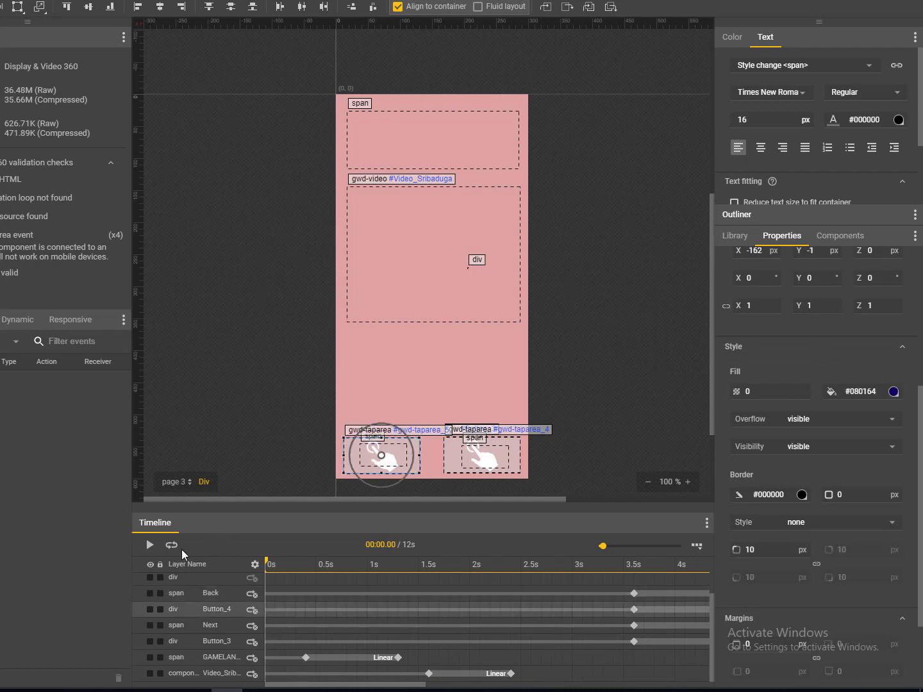
# - Play page 3's animation, then switch to page 4
pyautogui.press('space')
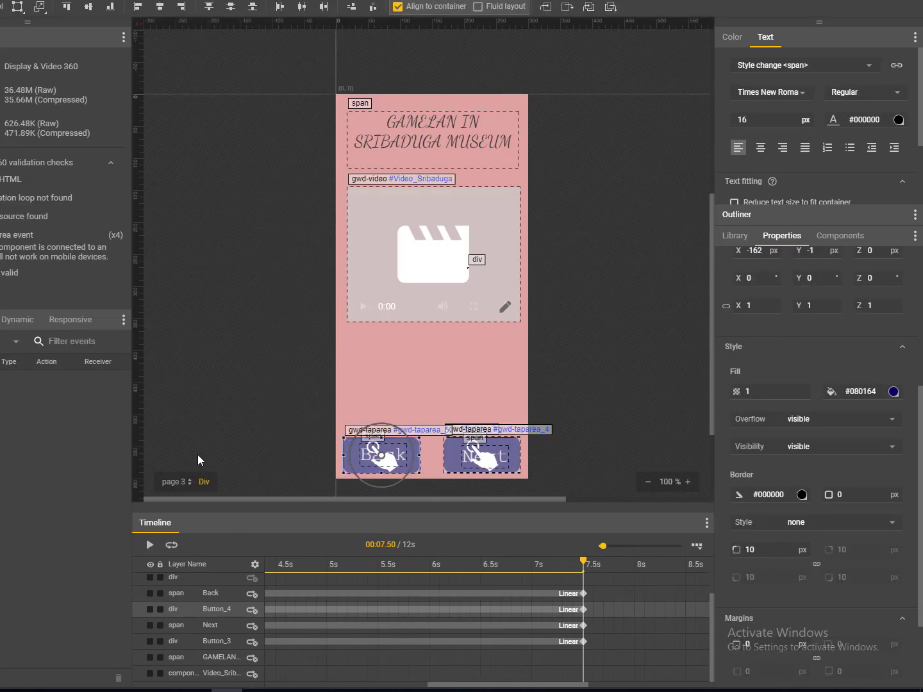
pyautogui.click(170, 484)
pyautogui.click(182, 424)
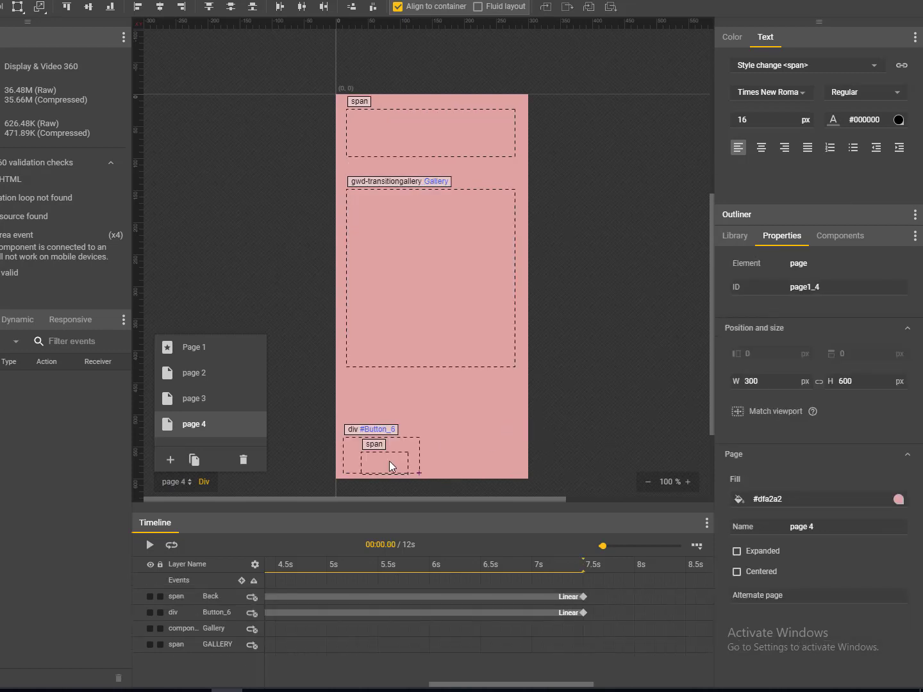
# - Remove page 4's 3.6 s keyframes from the Back text and Button_6
pyautogui.click(533, 683)
pyautogui.moveTo(463, 684); pyautogui.dragTo(329, 683)
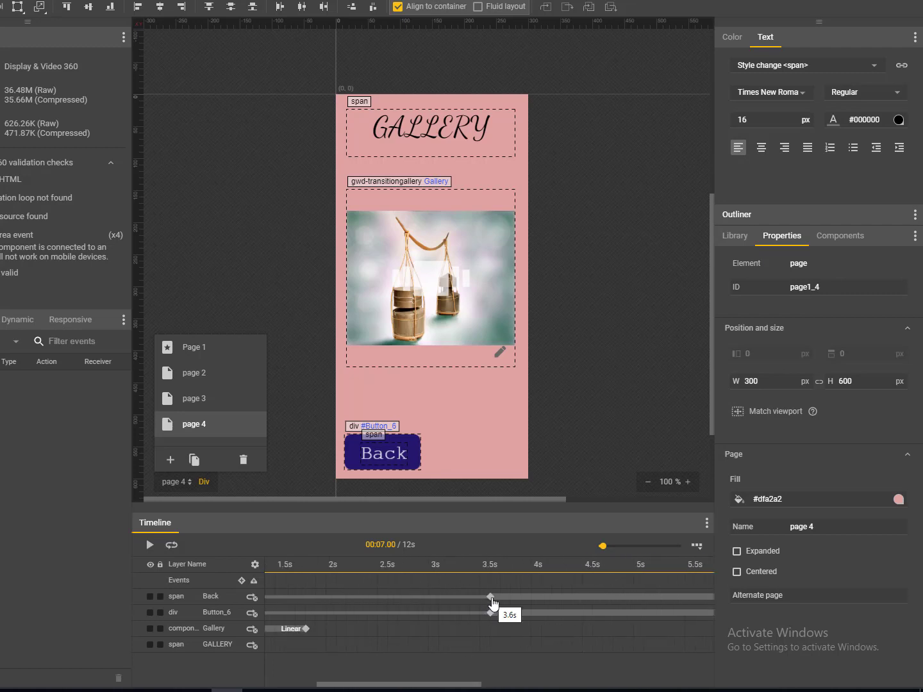
pyautogui.click(490, 604)
pyautogui.rightClick(491, 603)
pyautogui.click(508, 633)
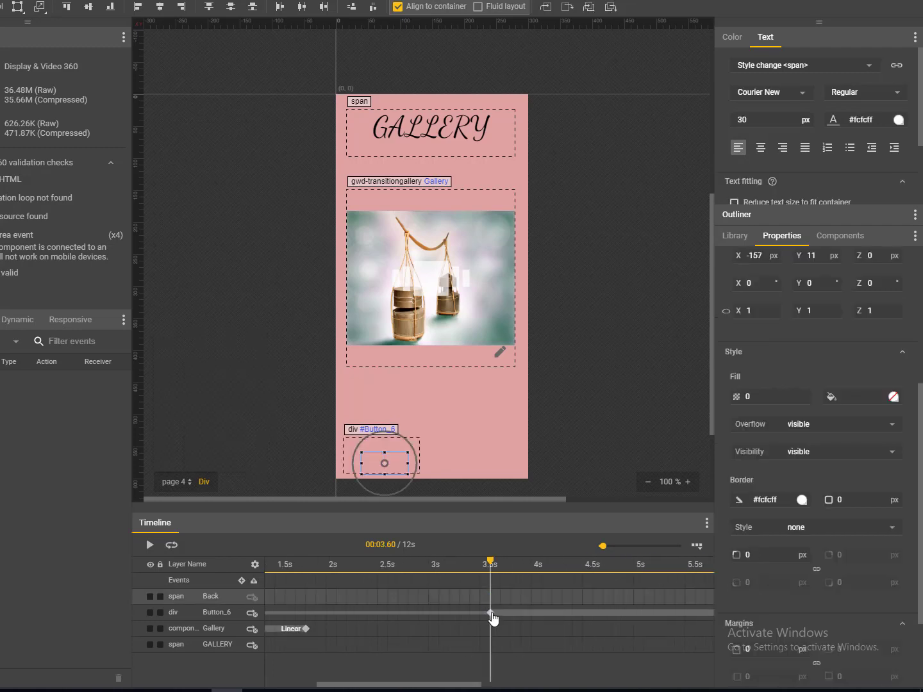
pyautogui.click(491, 613)
pyautogui.rightClick(492, 615)
pyautogui.click(512, 643)
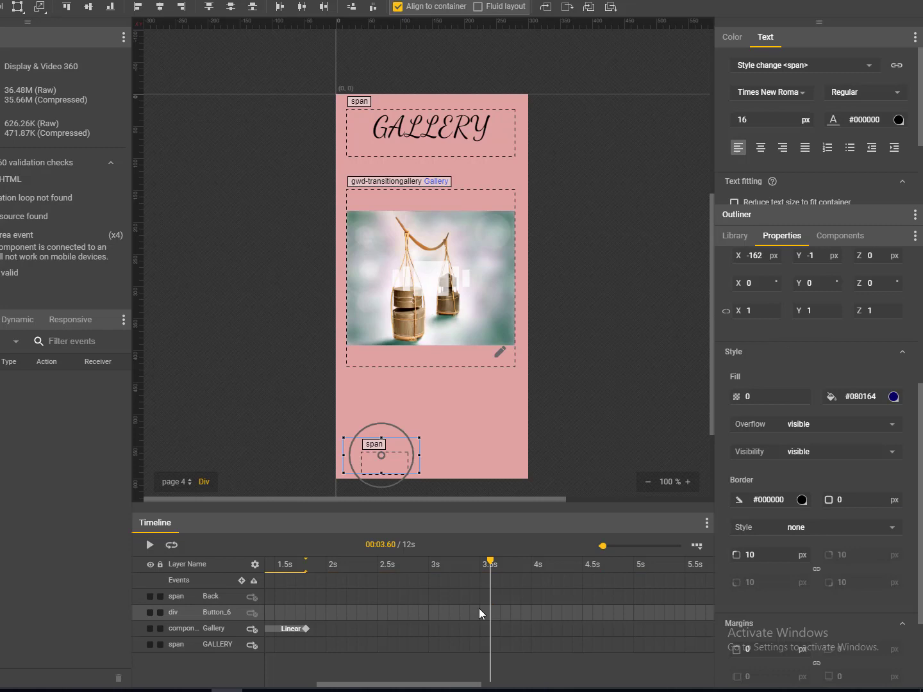
# - Nudge the Back text inside Button_6 2 px to the left
pyautogui.click(400, 466)
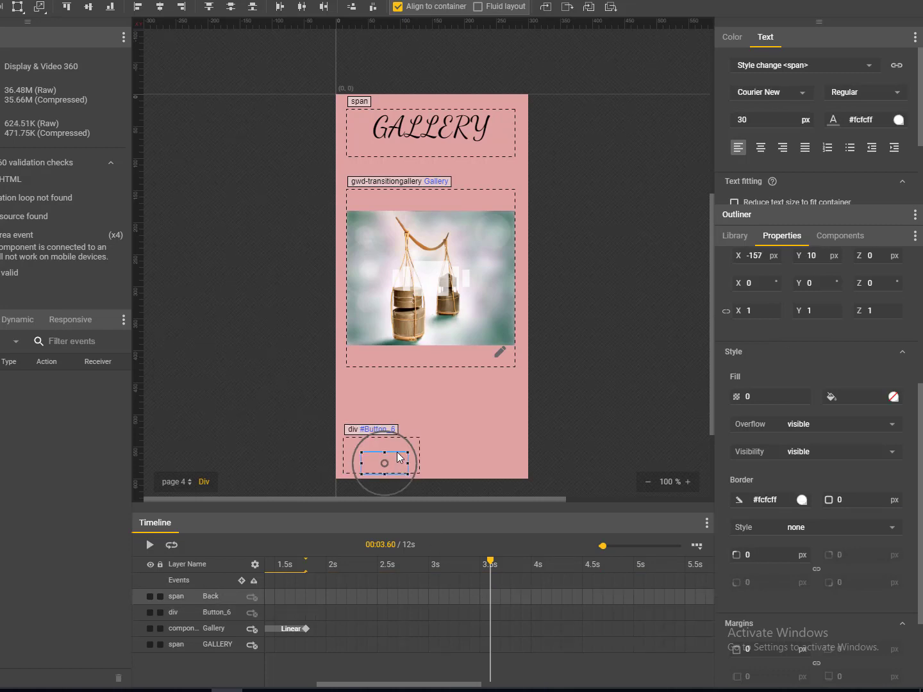
pyautogui.moveTo(398, 456); pyautogui.dragTo(398, 461)
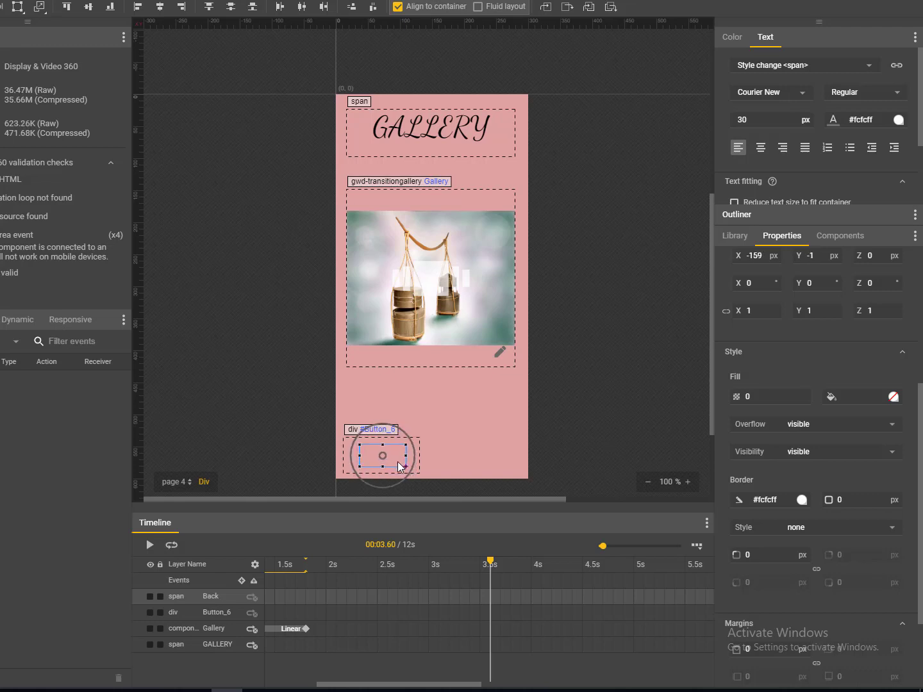
pyautogui.click(539, 445)
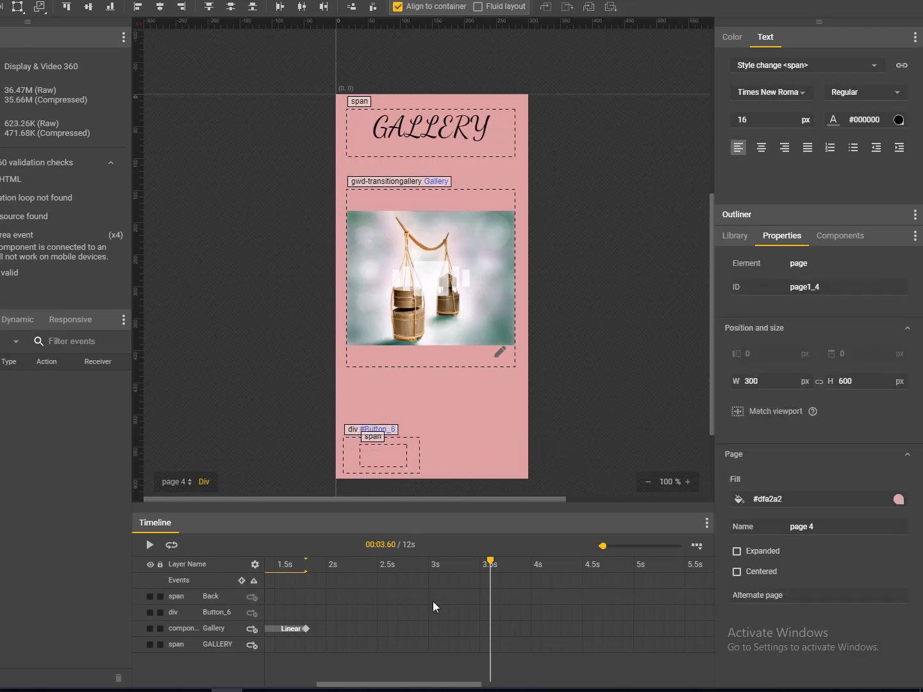
# - Insert 3.5 s keyframes on the Back text and Button_6 rows
pyautogui.rightClick(490, 591)
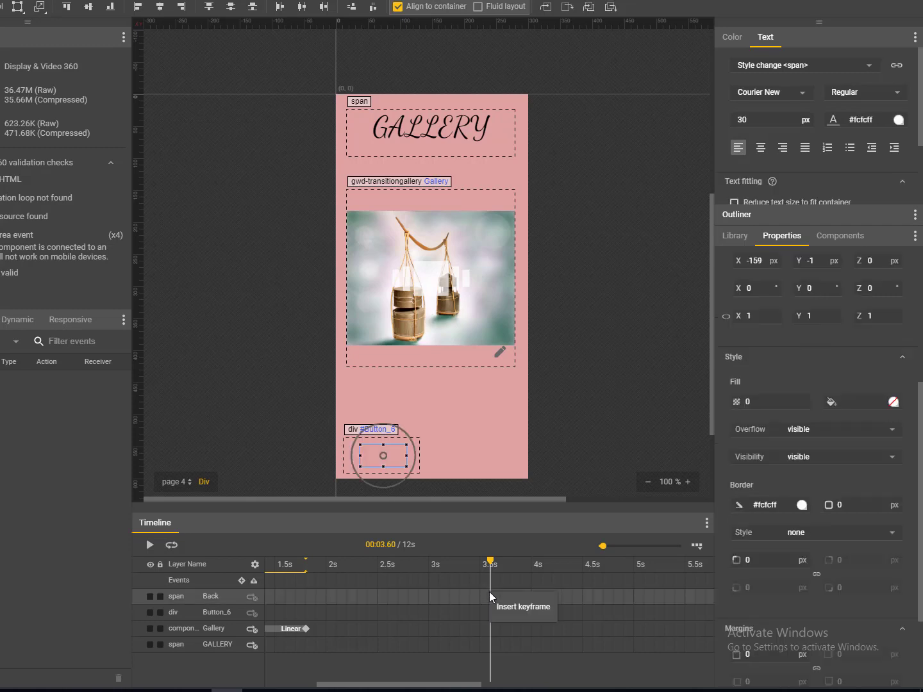
pyautogui.click(502, 608)
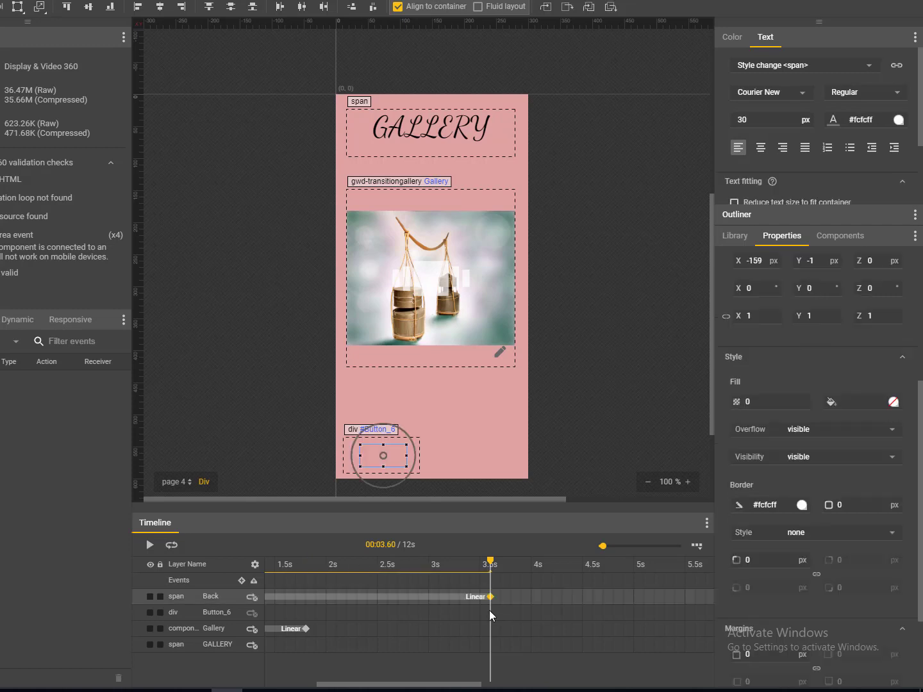
pyautogui.rightClick(489, 611)
pyautogui.click(508, 621)
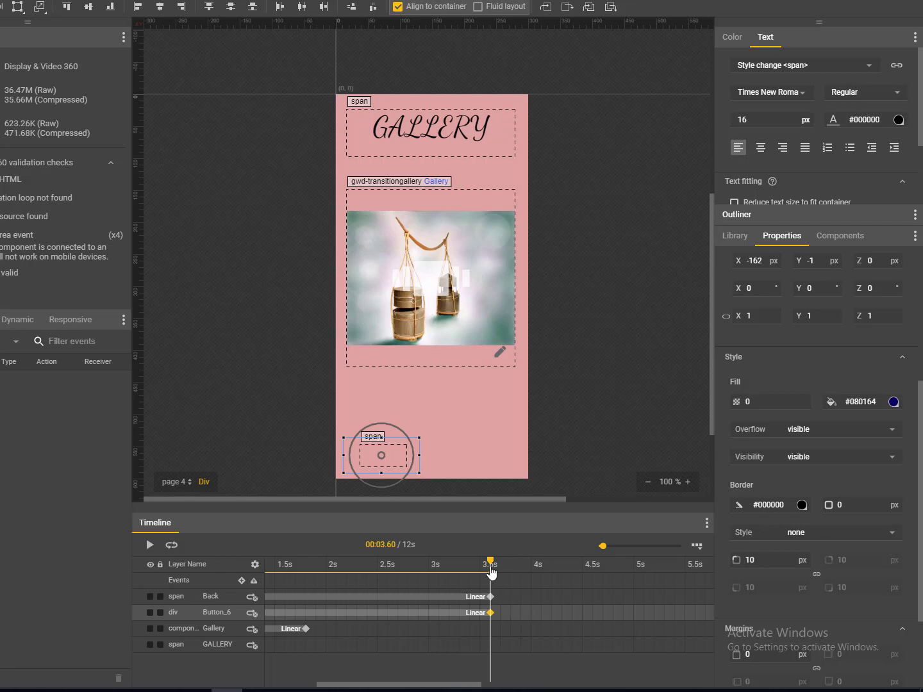
pyautogui.moveTo(491, 562); pyautogui.dragTo(700, 585)
pyautogui.click(377, 682)
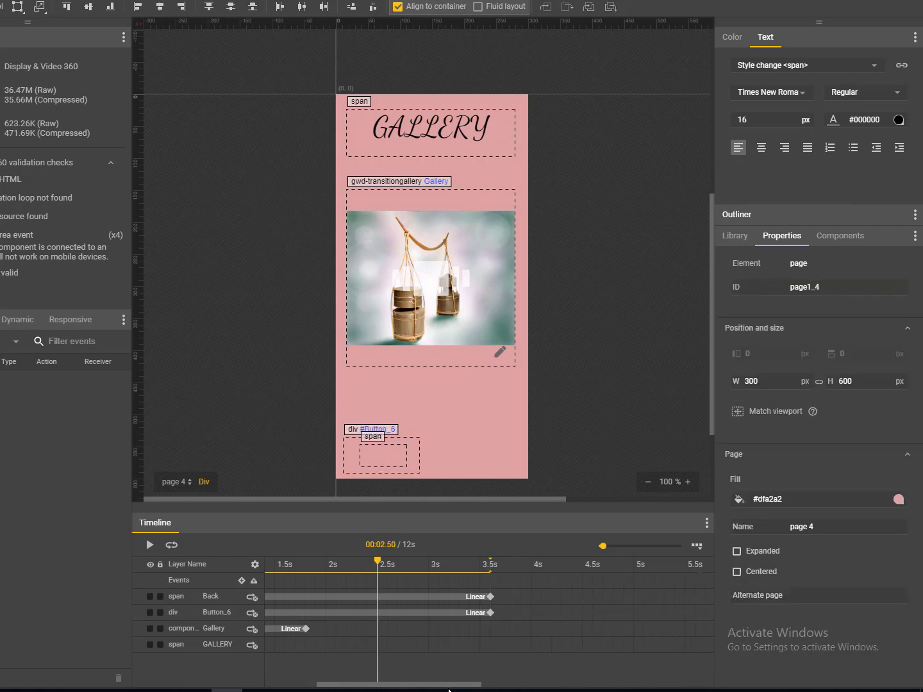
pyautogui.moveTo(460, 685); pyautogui.dragTo(539, 684)
# - Add 5.9 s keyframes to the Back text and Button_6
pyautogui.click(510, 564)
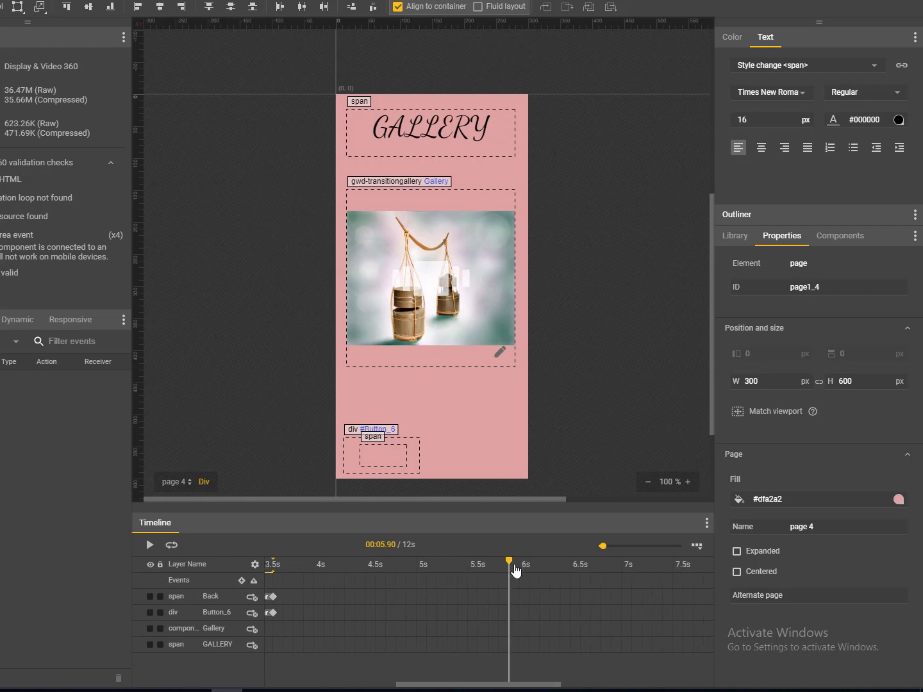
pyautogui.click(506, 594)
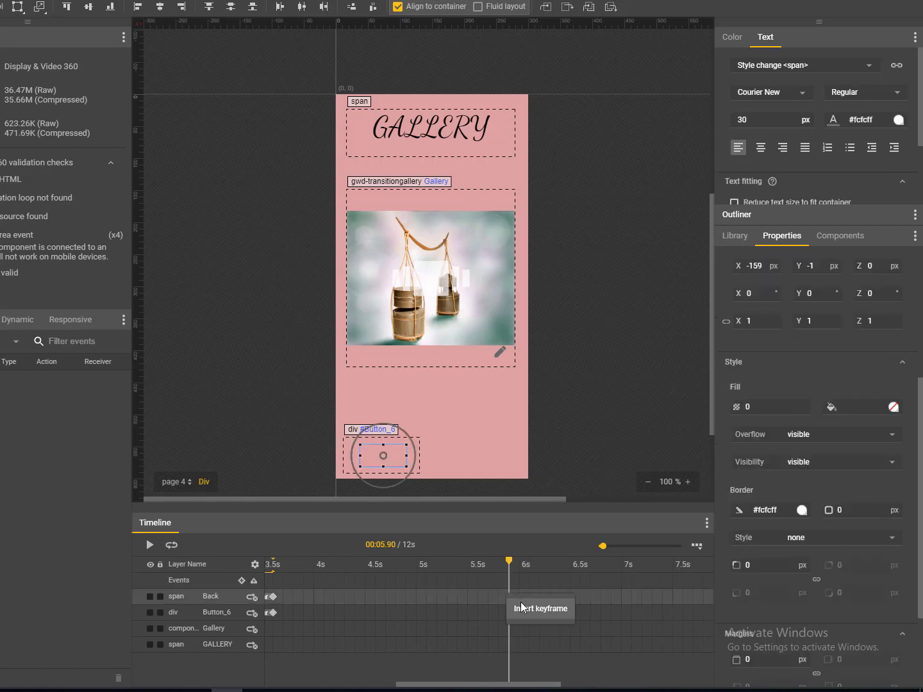
pyautogui.click(510, 596)
pyautogui.click(507, 614)
pyautogui.click(509, 614)
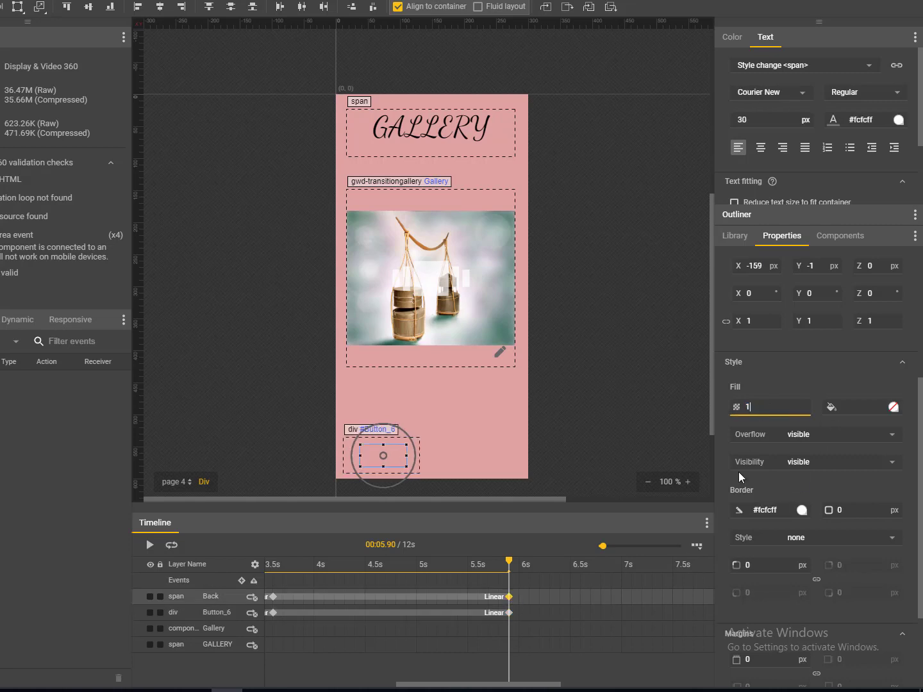
pyautogui.click(509, 614)
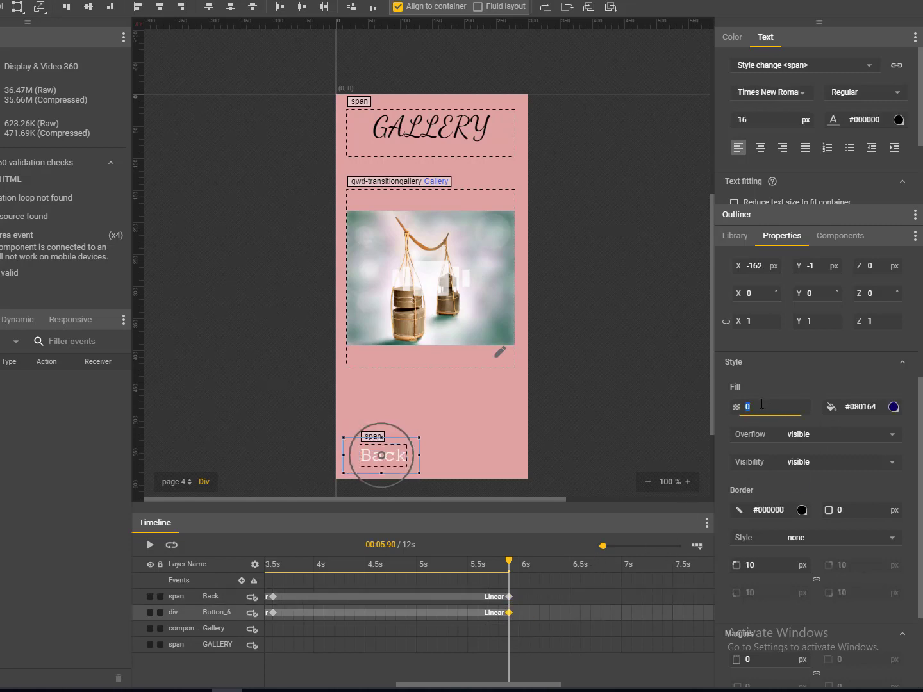
# - Delete the stray 5.8 s keyframe and give Button_6 full opacity at 5.9 s
pyautogui.moveTo(499, 681); pyautogui.dragTo(452, 684)
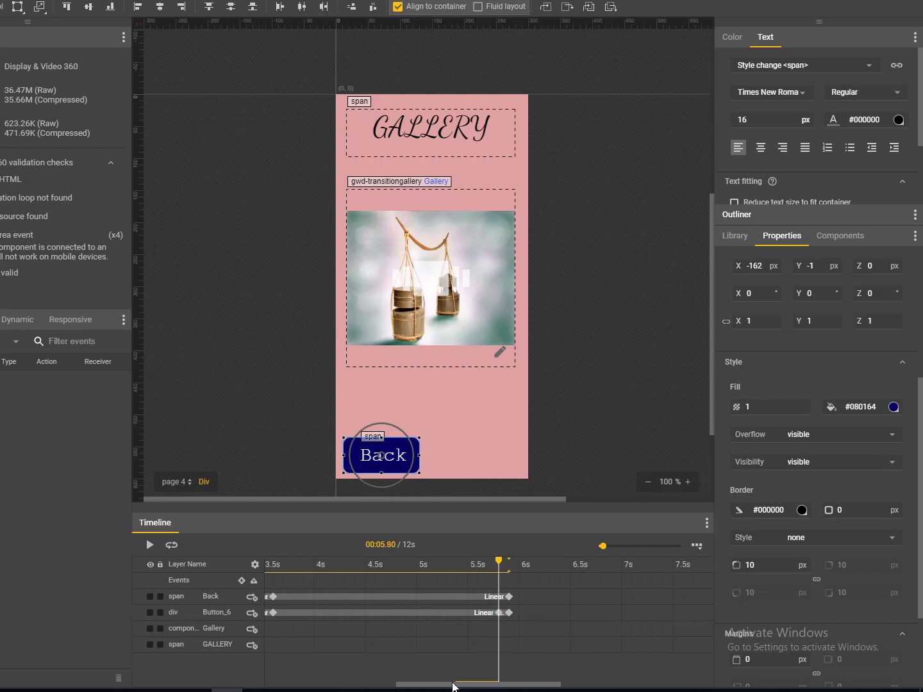
pyautogui.click(499, 614)
pyautogui.rightClick(498, 614)
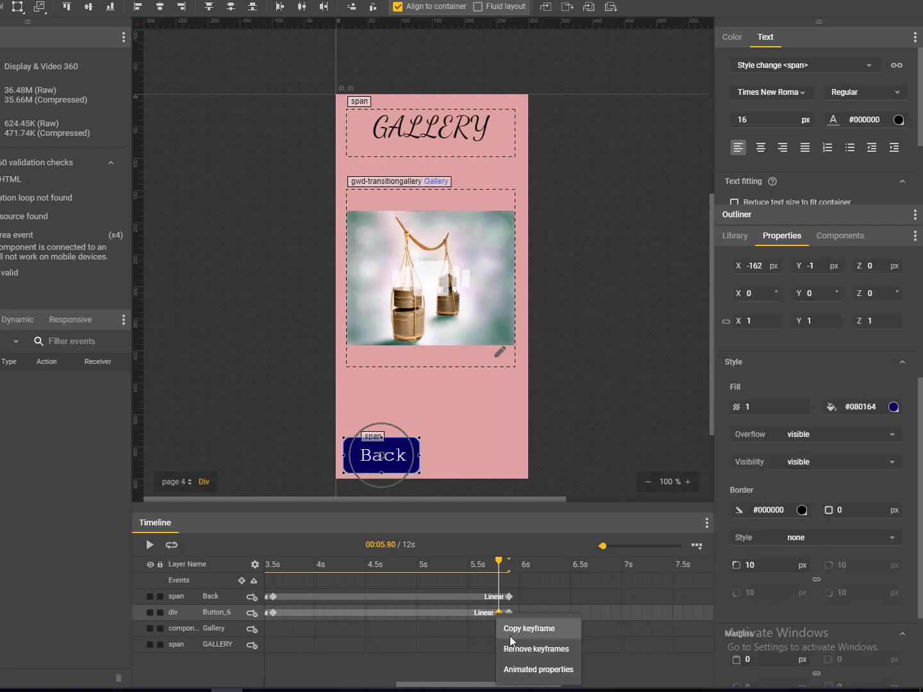
pyautogui.click(516, 649)
pyautogui.click(511, 615)
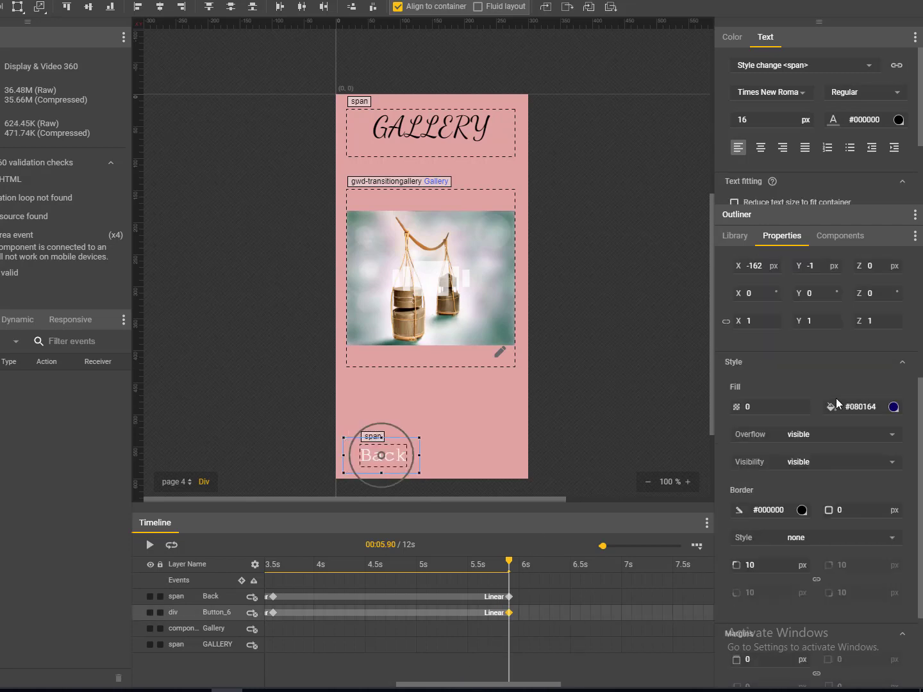
pyautogui.click(632, 380)
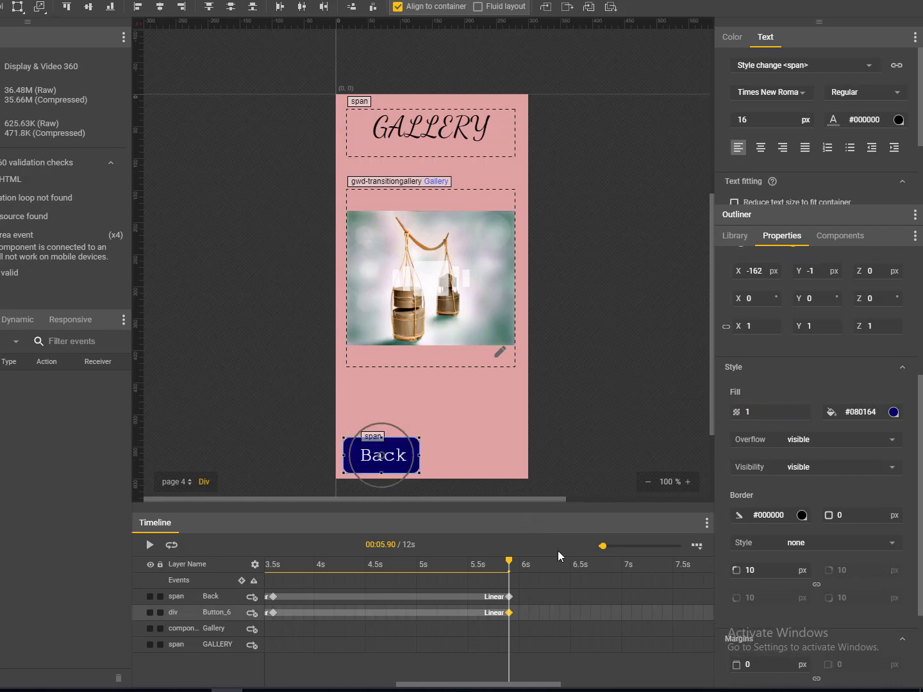
# - Remove the 0 s keyframes from the Back text and Button_6, then play page 4
pyautogui.moveTo(369, 569); pyautogui.dragTo(170, 565)
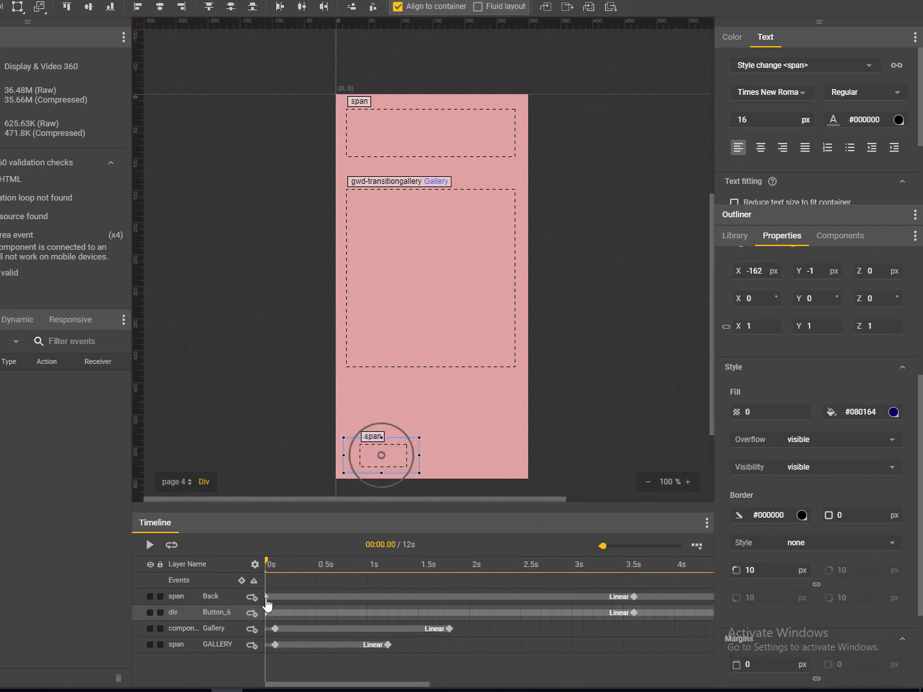
pyautogui.click(266, 598)
pyautogui.rightClick(266, 600)
pyautogui.click(280, 632)
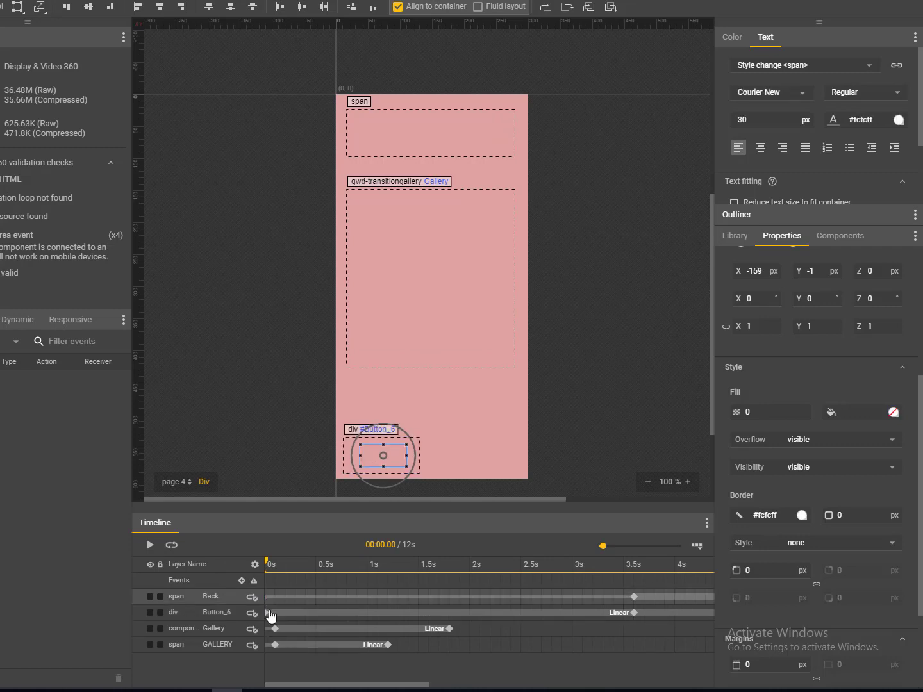
pyautogui.click(267, 614)
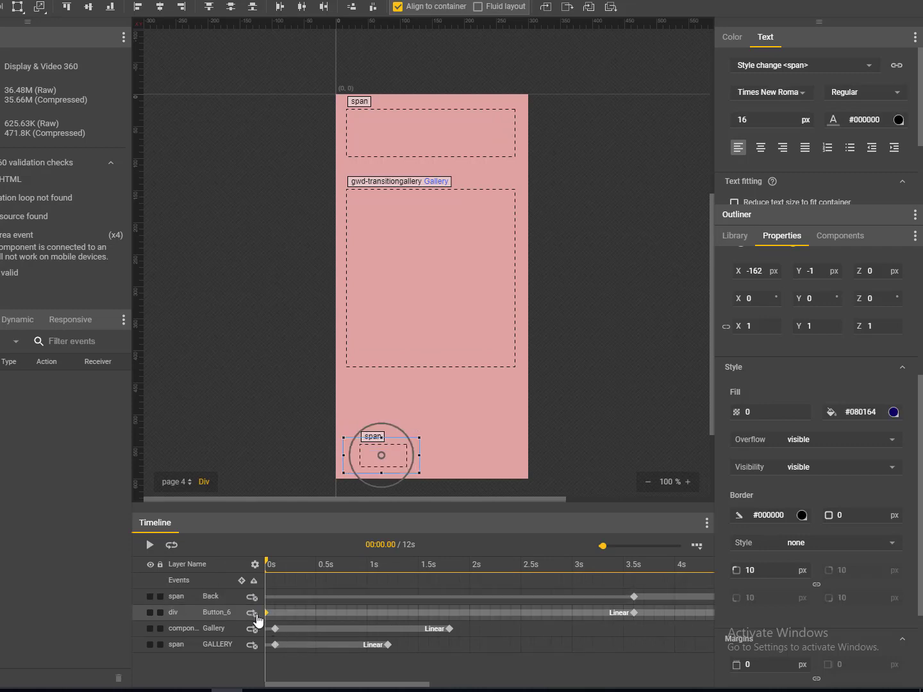
pyautogui.rightClick(268, 615)
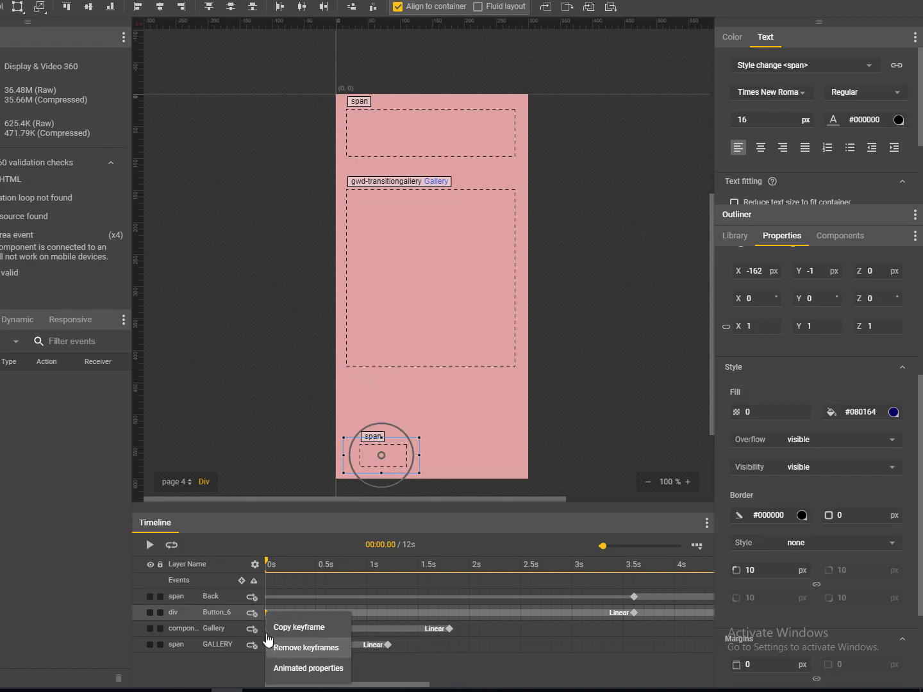
pyautogui.click(275, 647)
pyautogui.click(149, 544)
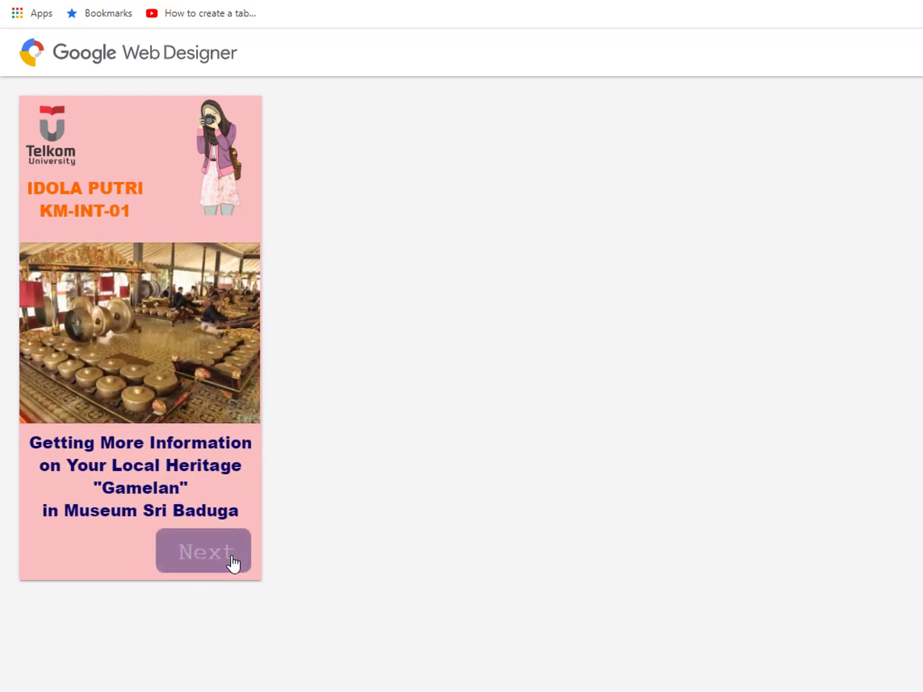
# - Click Next through the Chrome preview to the GALLERY page and advance its photo
pyautogui.click(232, 564)
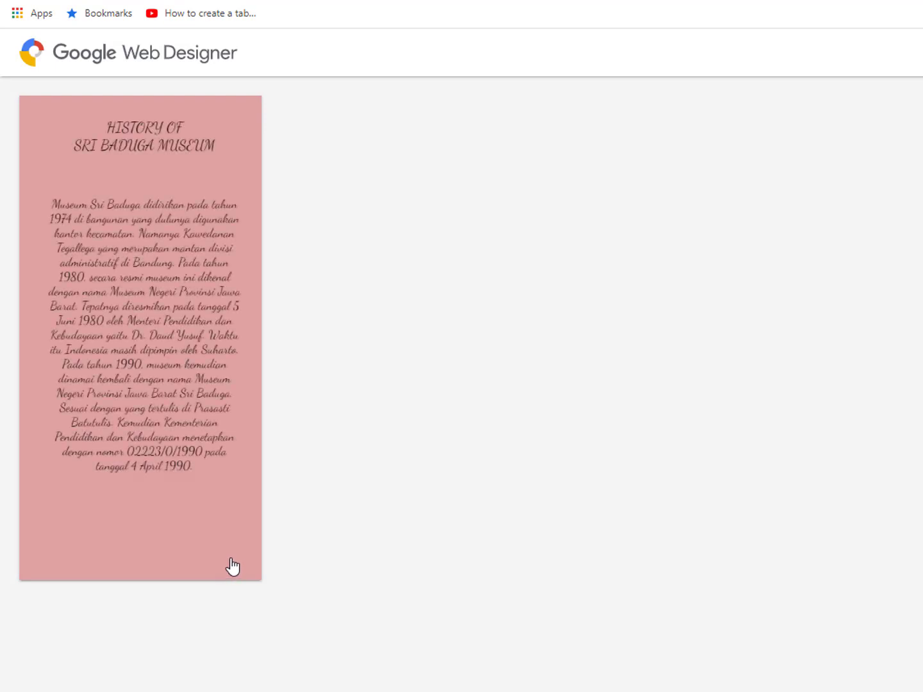
pyautogui.click(232, 562)
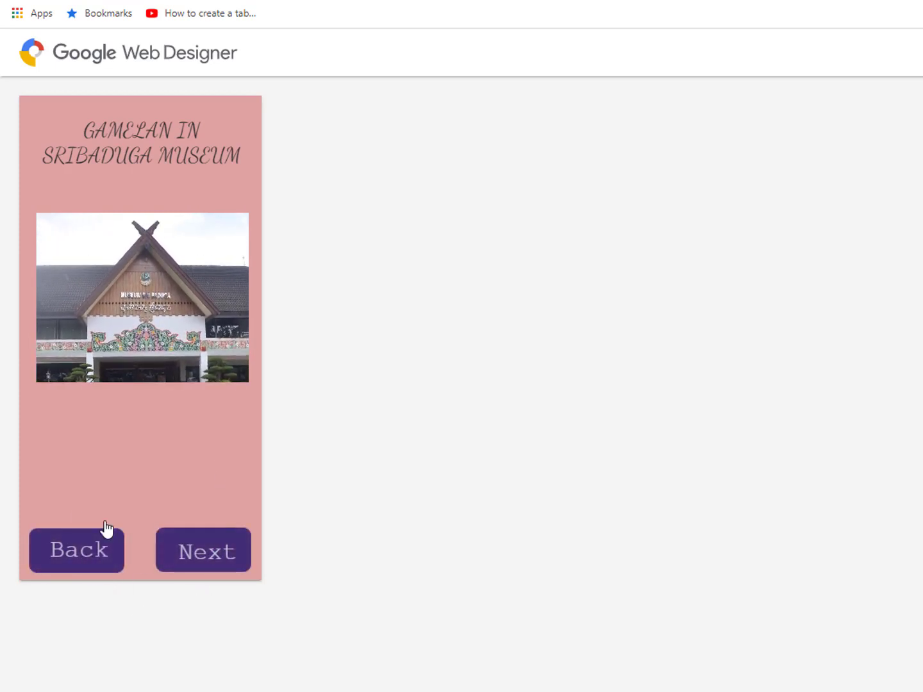
pyautogui.click(221, 561)
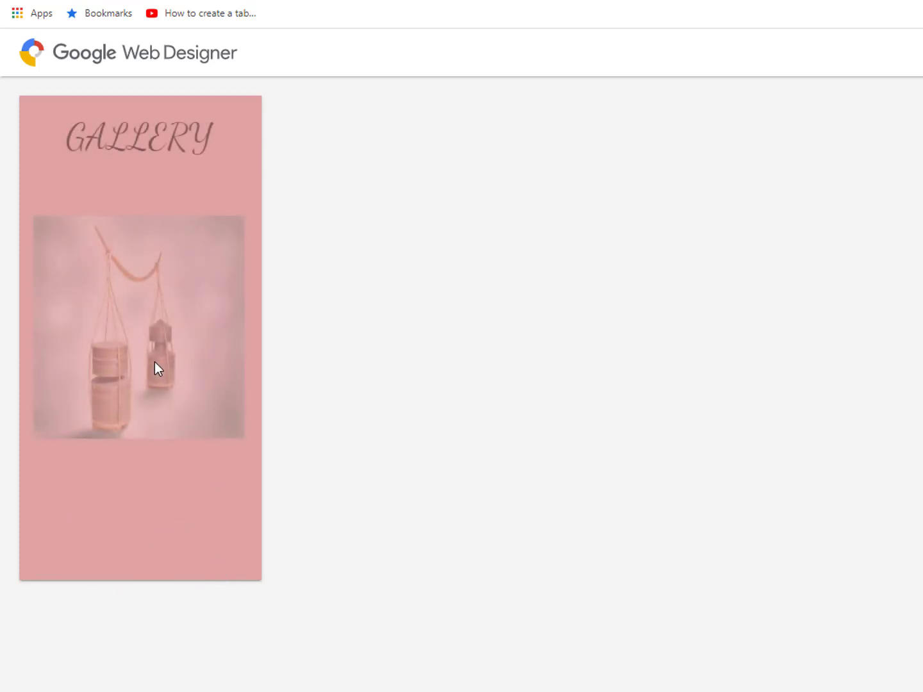
pyautogui.click(155, 361)
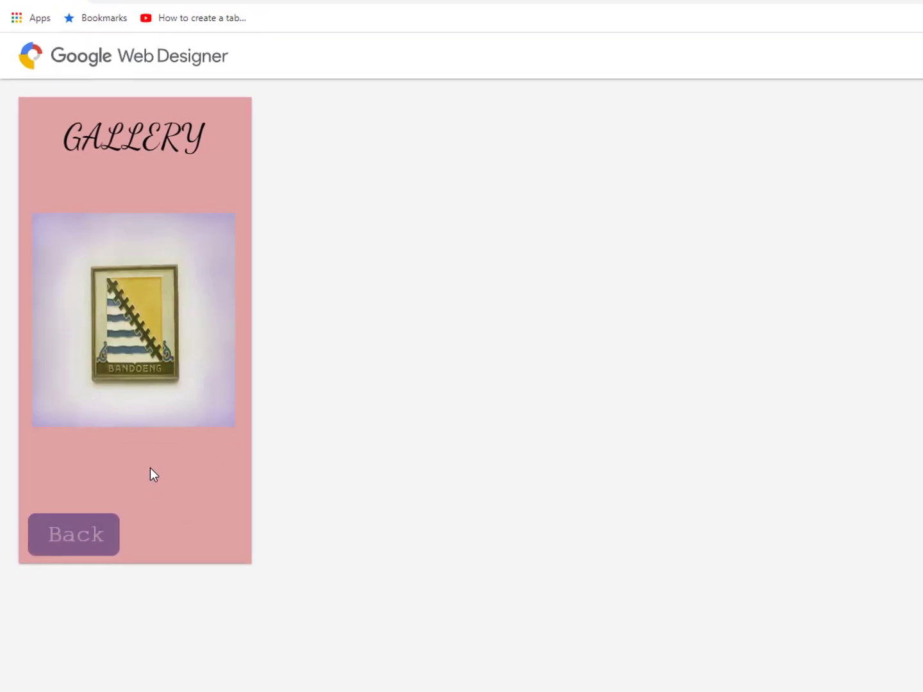
# - Drop a Tap Area component onto page 4's Back button and resize it to fit
pyautogui.click(476, 489)
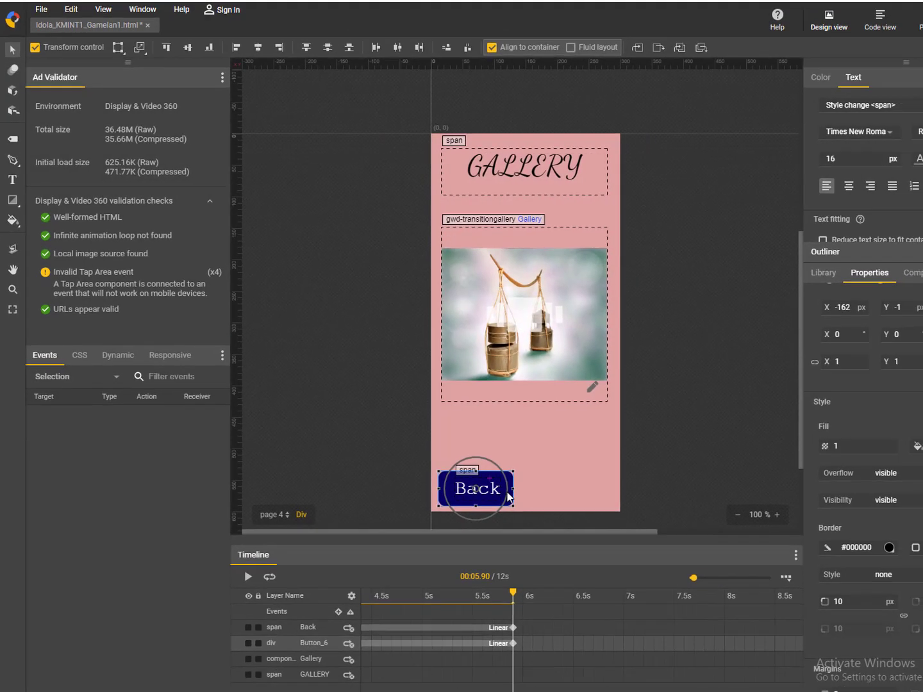
pyautogui.click(715, 452)
pyautogui.click(478, 494)
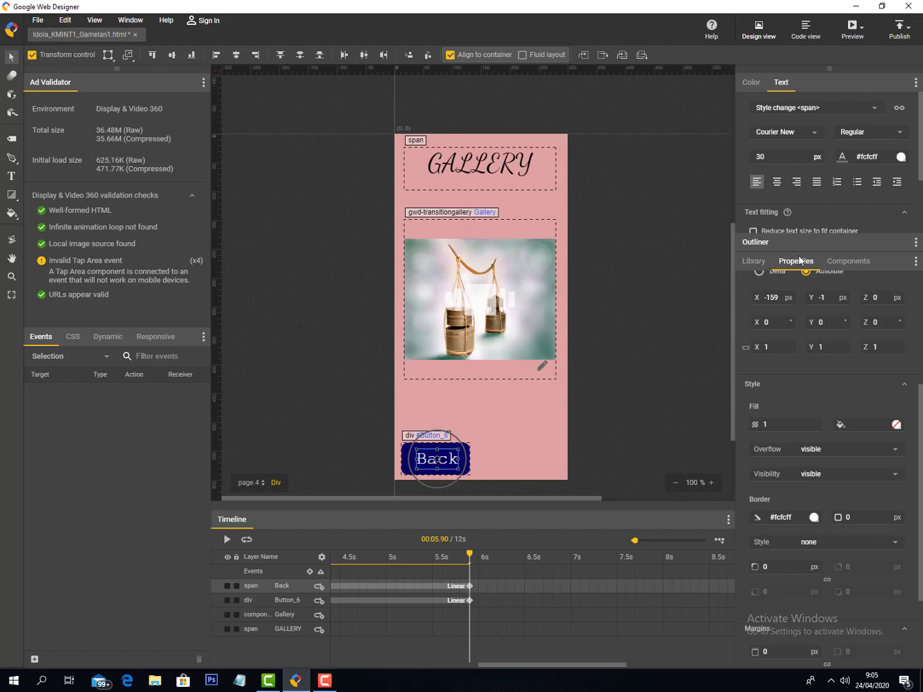
pyautogui.click(837, 260)
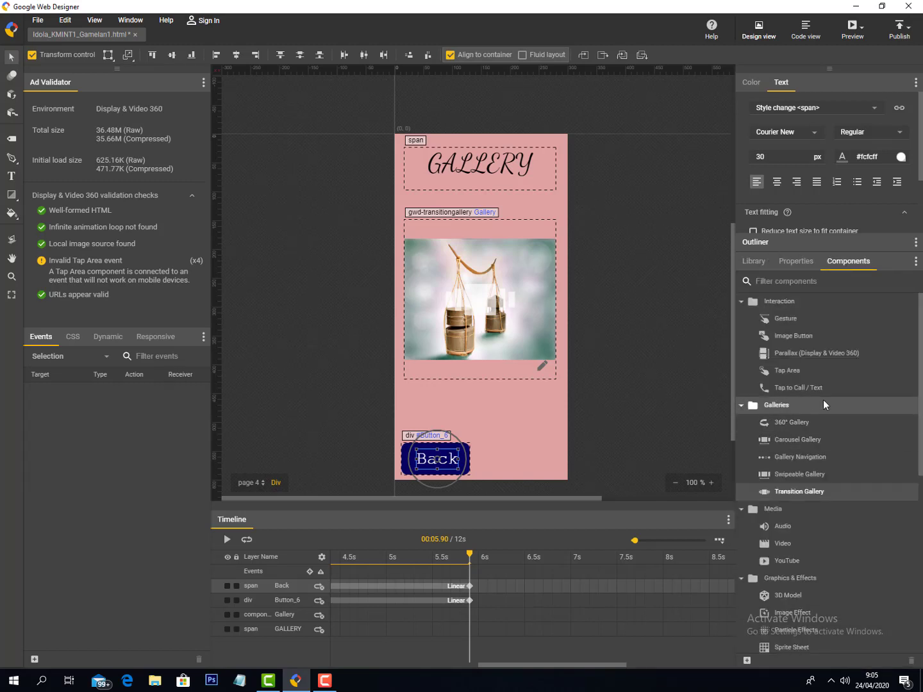
pyautogui.moveTo(778, 370); pyautogui.dragTo(402, 451)
pyautogui.moveTo(402, 451); pyautogui.dragTo(404, 451)
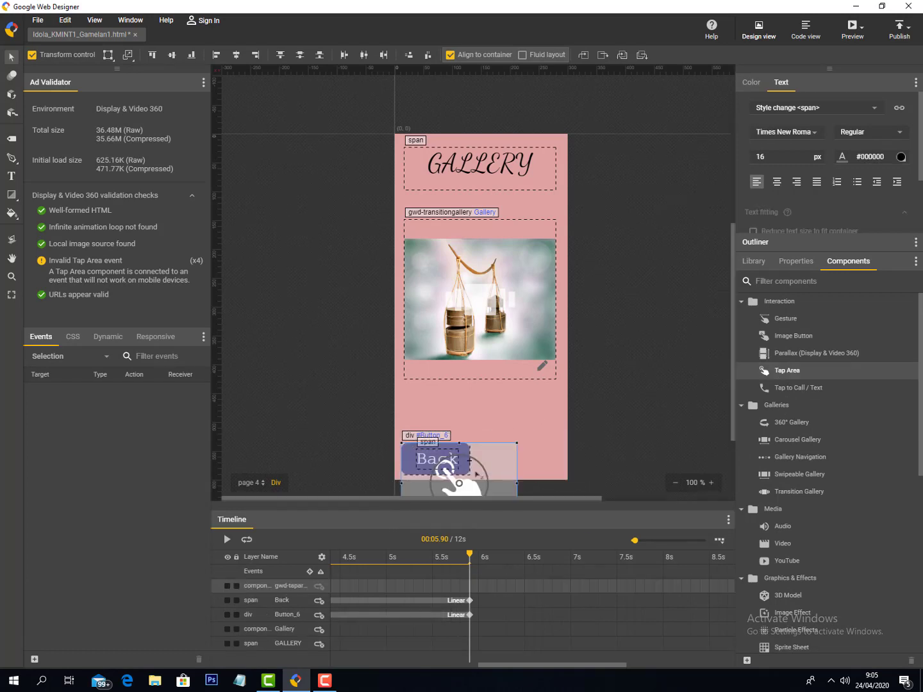
pyautogui.moveTo(710, 508); pyautogui.dragTo(712, 551)
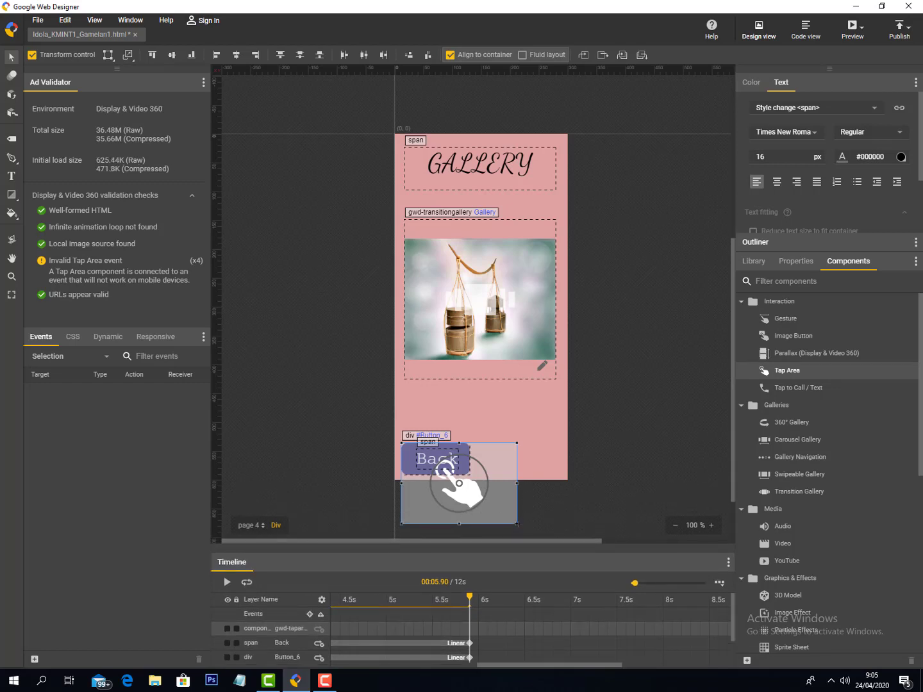
pyautogui.moveTo(518, 523); pyautogui.dragTo(470, 476)
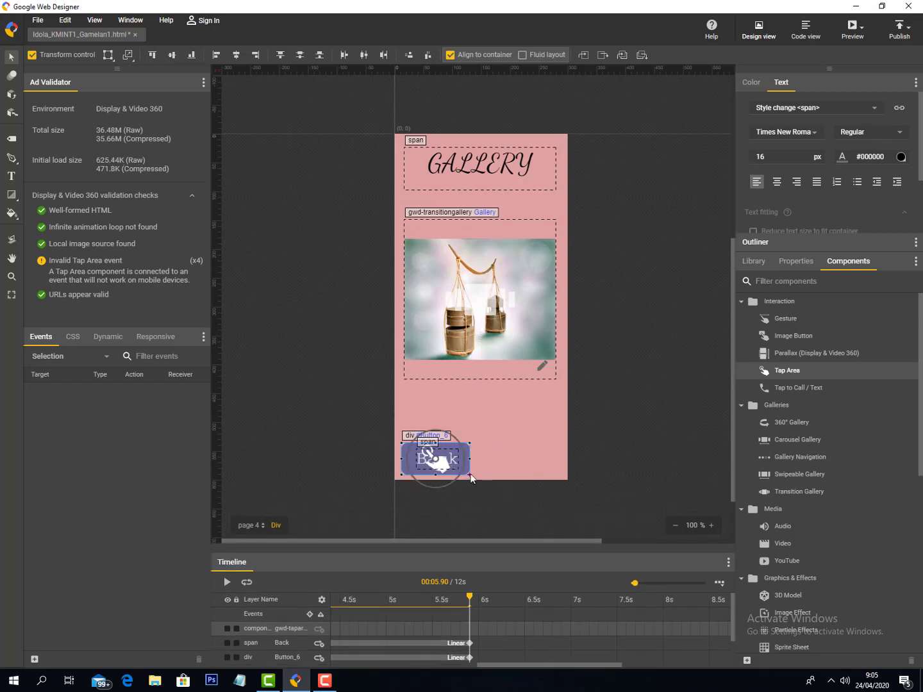
# - Give the Back tap area a Mouse click event running Page Deck Go to page on pagedeck, targeting page 3
pyautogui.click(701, 401)
pyautogui.click(444, 466)
pyautogui.rightClick(444, 466)
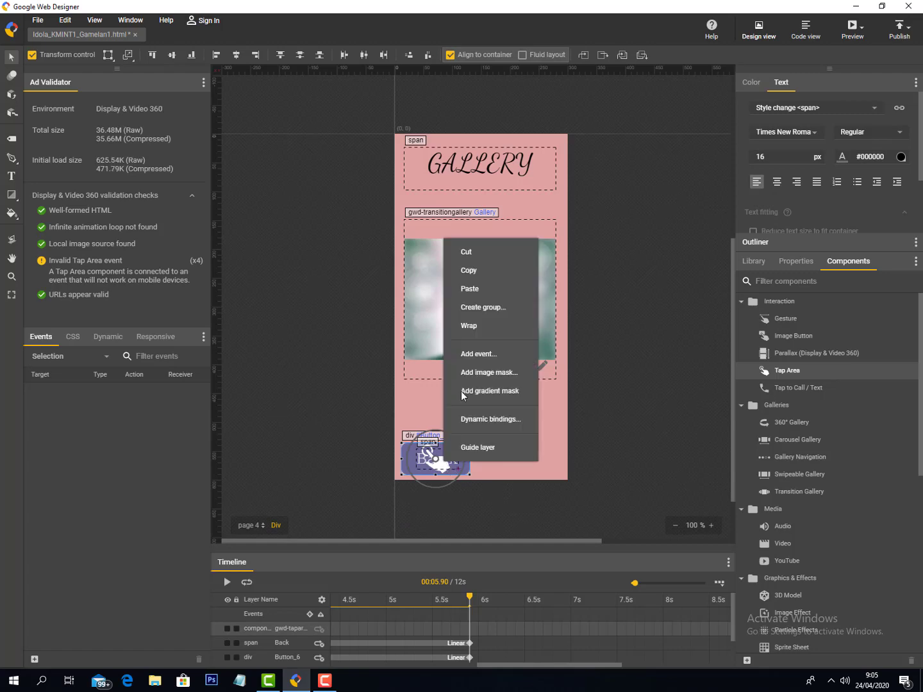
pyautogui.click(461, 351)
pyautogui.click(413, 277)
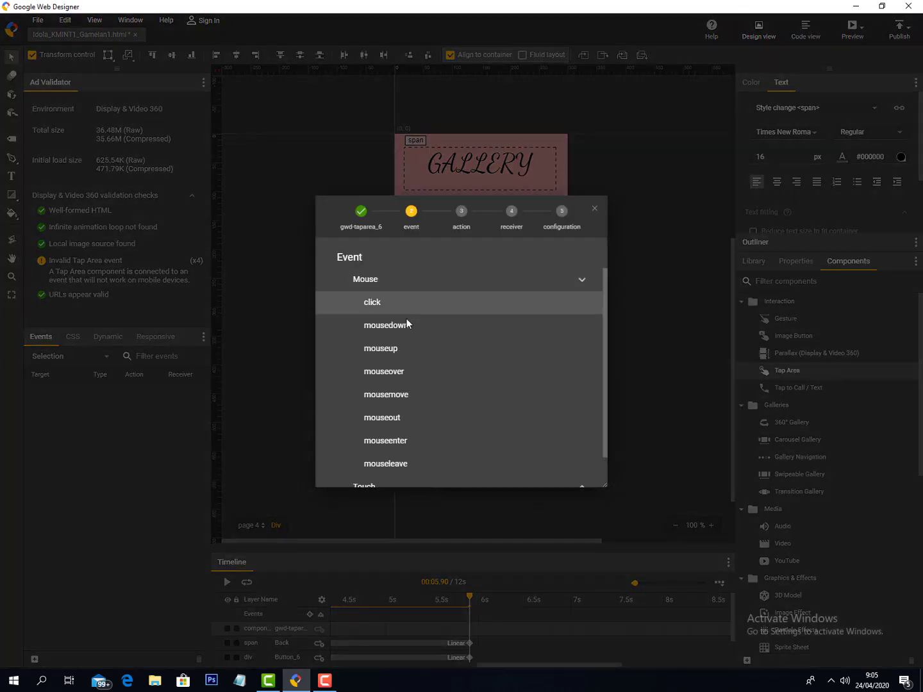
pyautogui.click(409, 291)
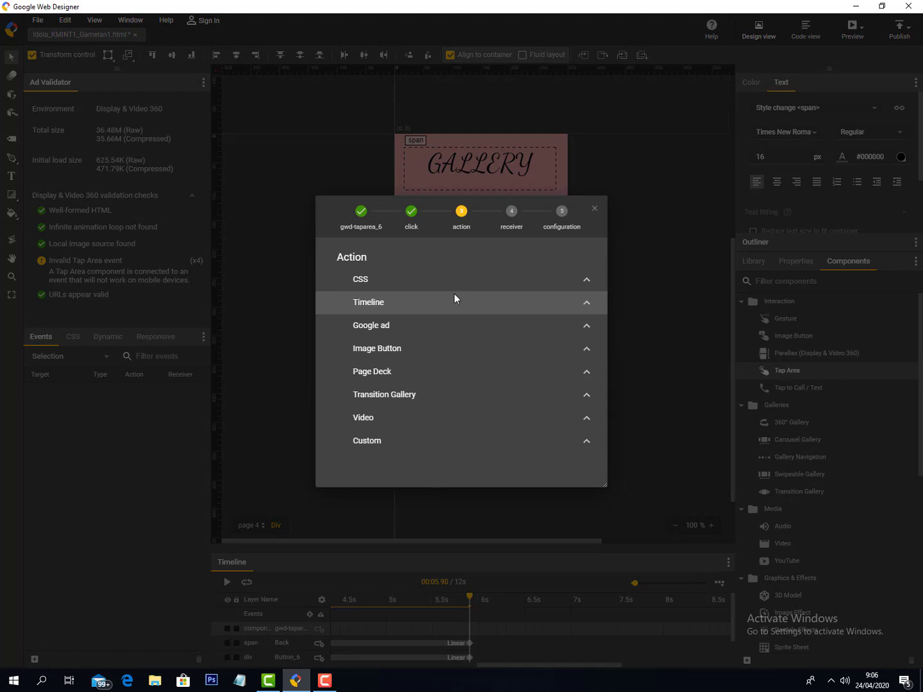
pyautogui.click(442, 368)
pyautogui.click(437, 402)
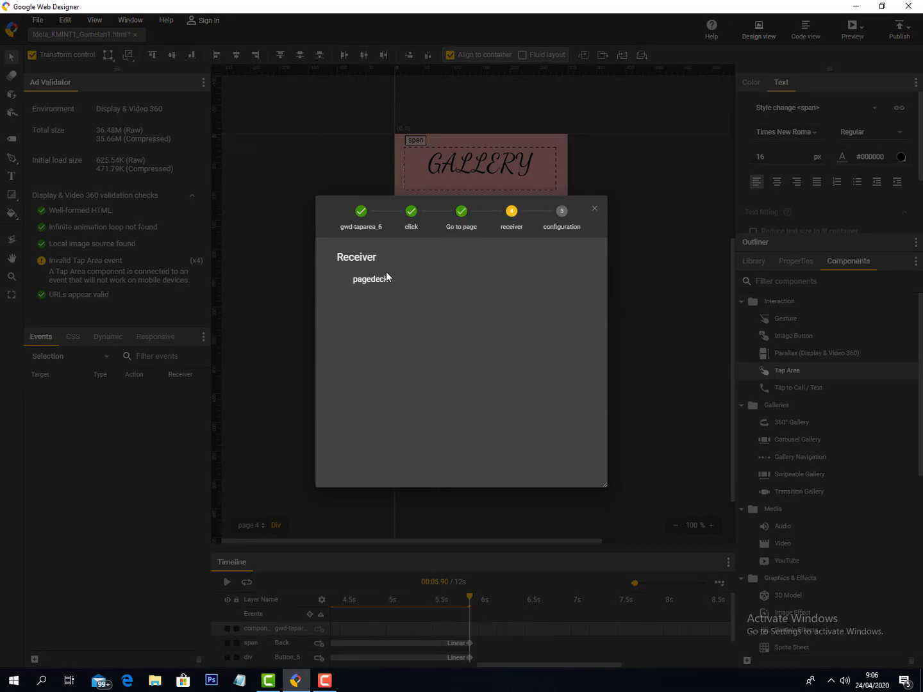
pyautogui.click(386, 274)
pyautogui.click(523, 284)
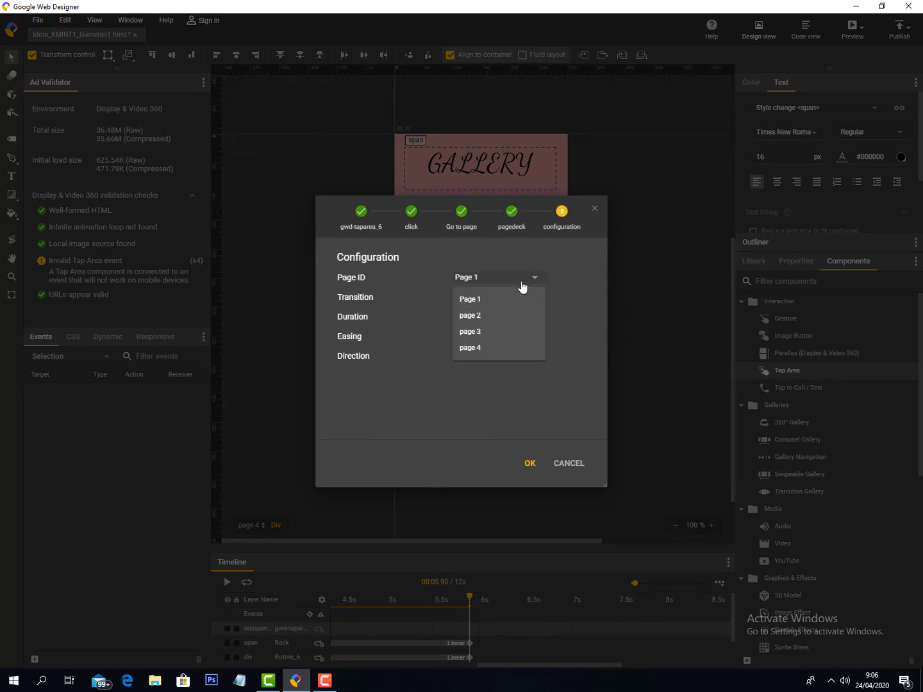
pyautogui.click(506, 330)
pyautogui.click(527, 471)
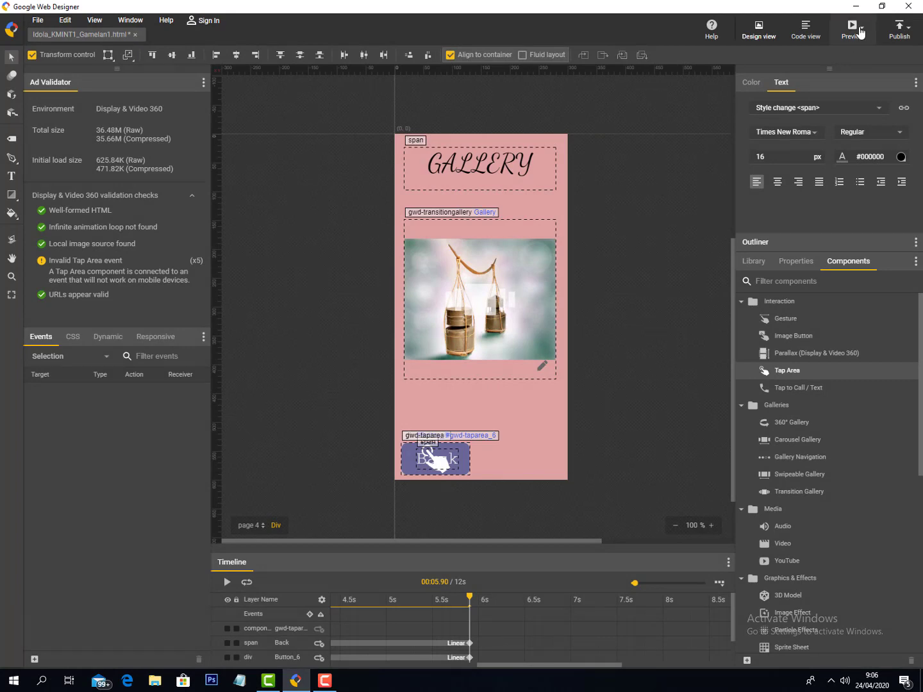
# - Preview in Chrome, click Next to the Gallery, click Back, then close the browser
pyautogui.click(858, 28)
pyautogui.click(776, 60)
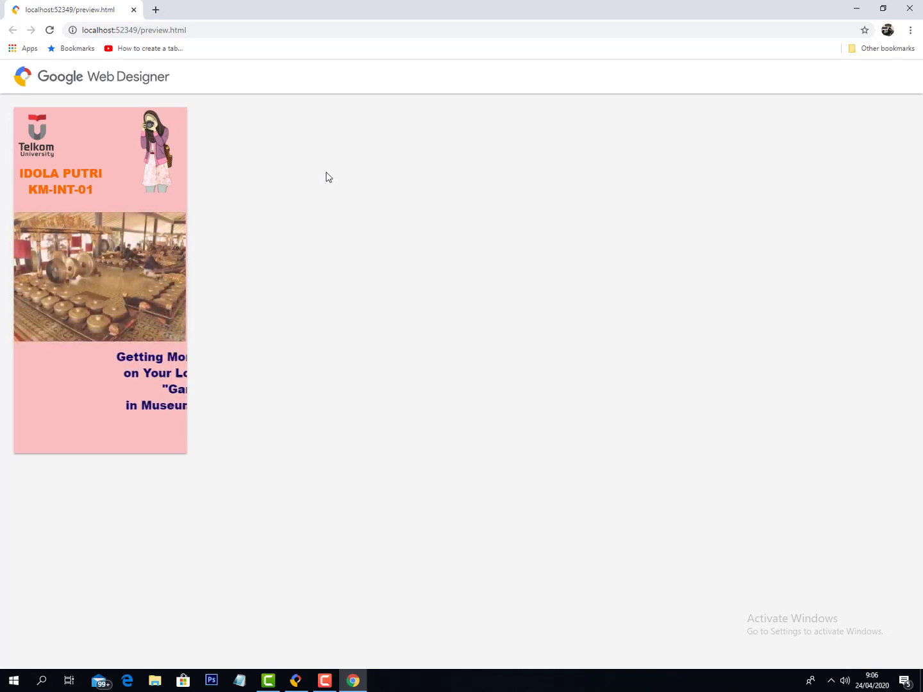
pyautogui.click(163, 442)
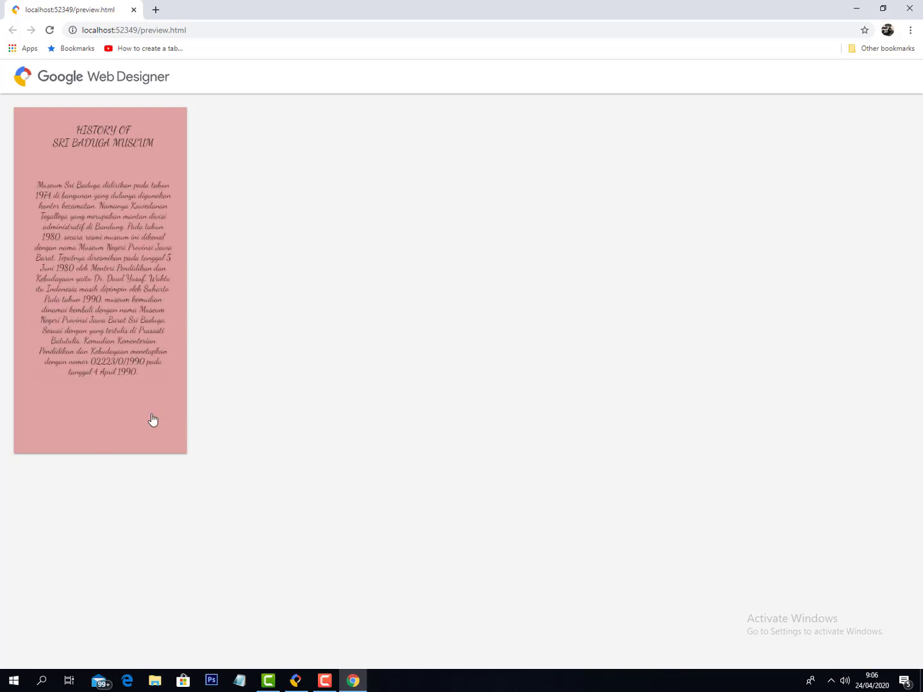
pyautogui.click(144, 441)
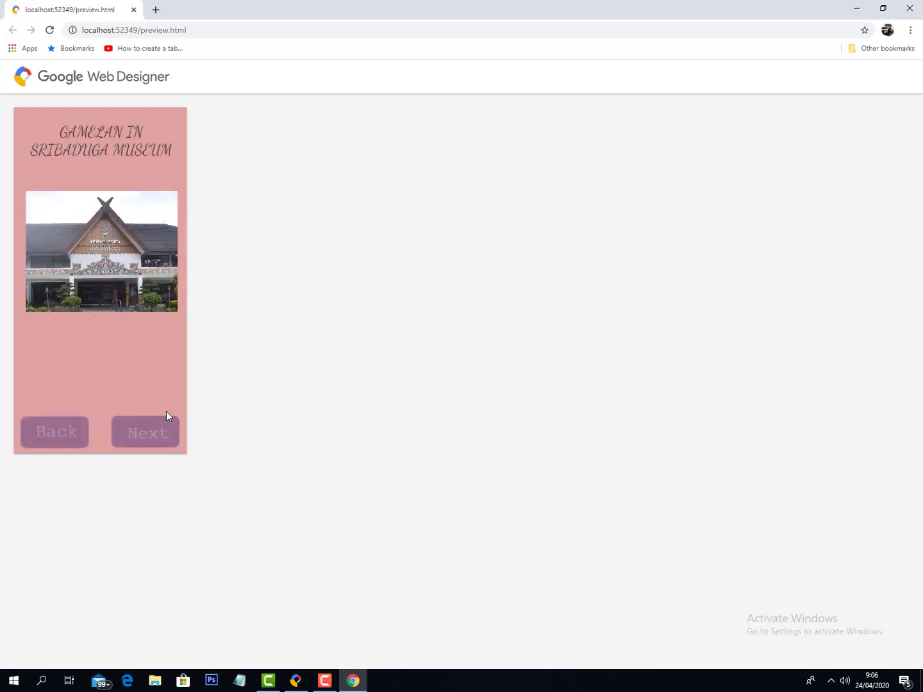
pyautogui.click(149, 435)
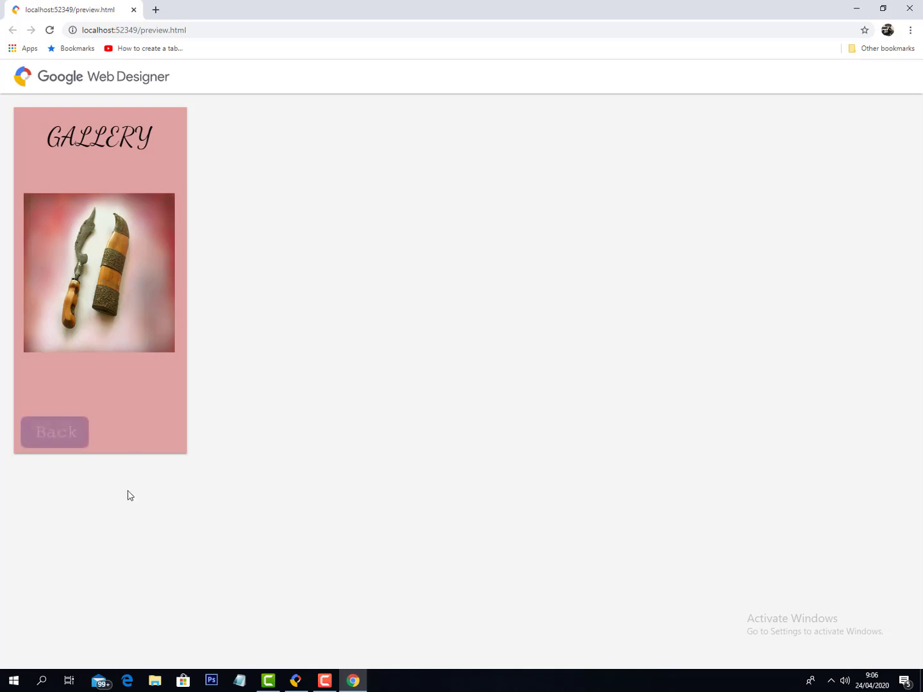
pyautogui.click(56, 440)
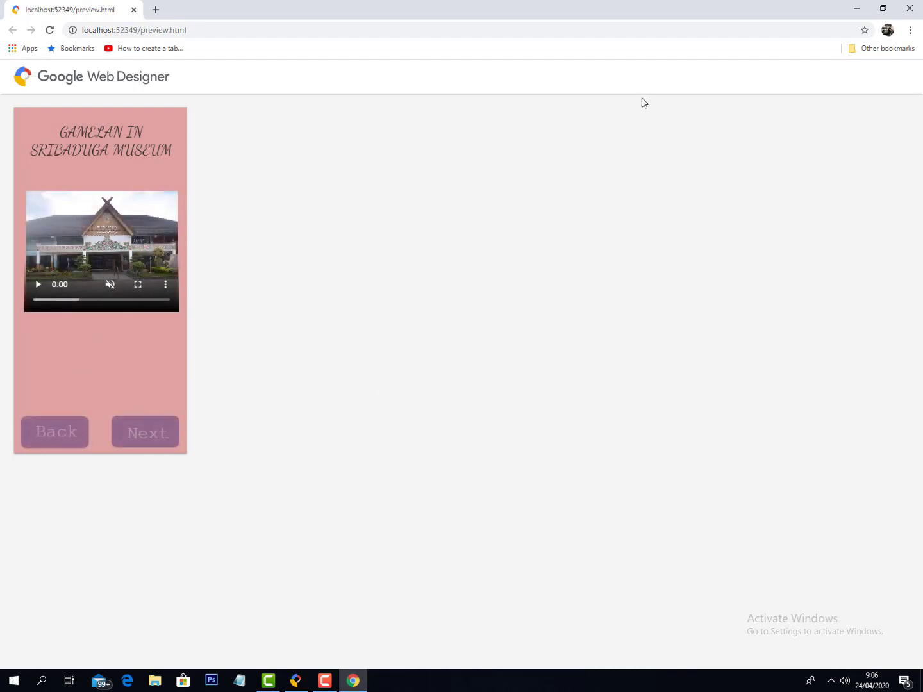
pyautogui.click(911, 8)
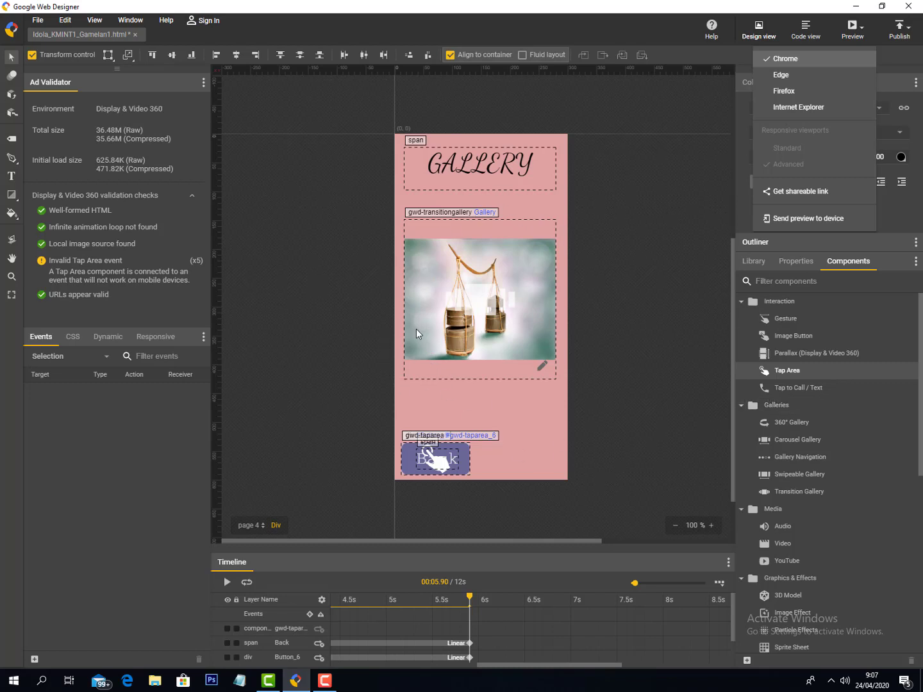
pyautogui.click(261, 527)
pyautogui.click(270, 403)
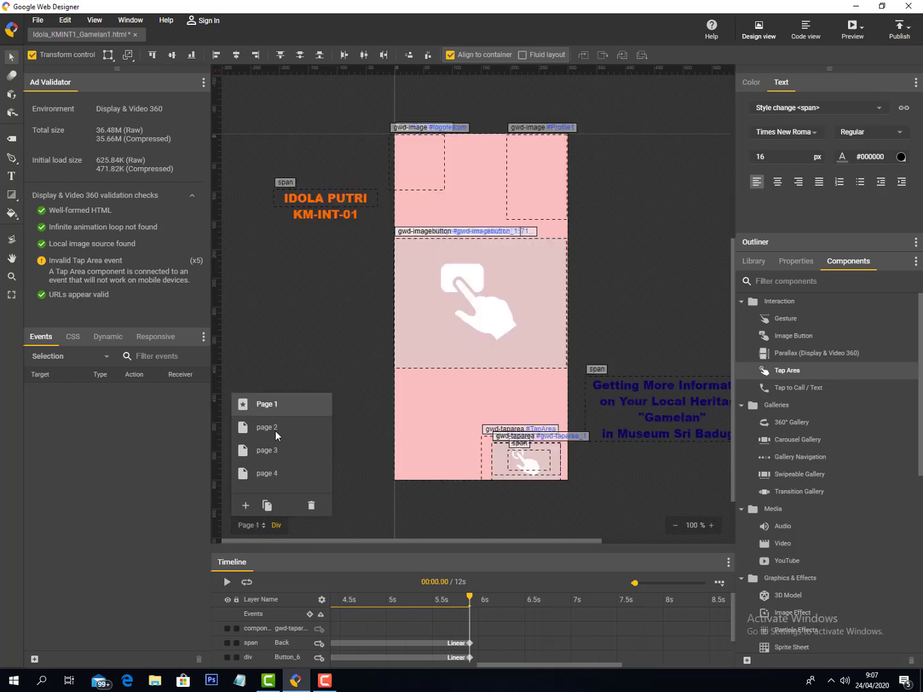
pyautogui.click(296, 429)
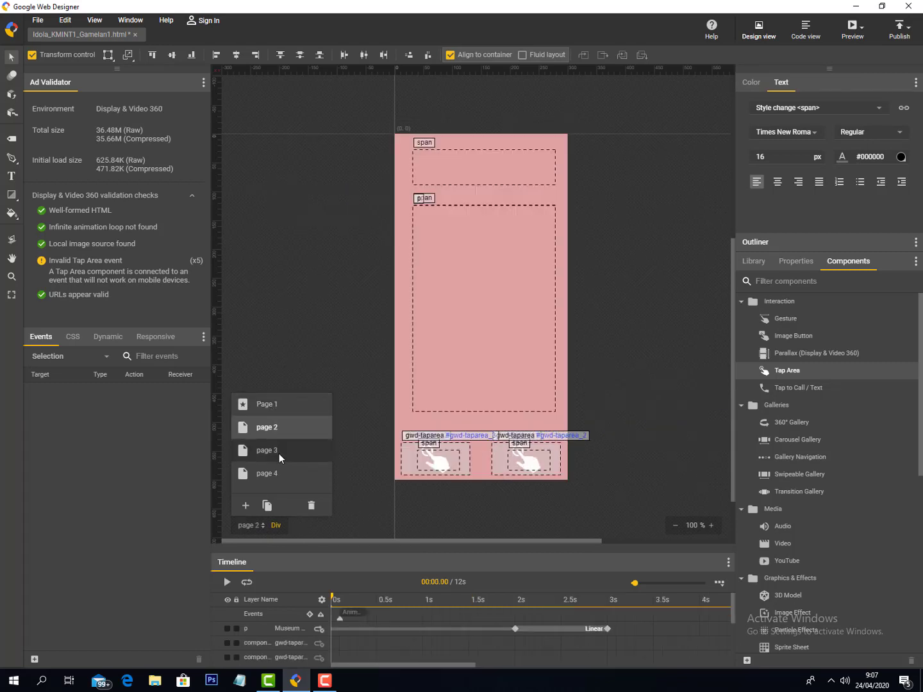
pyautogui.click(279, 453)
pyautogui.click(276, 474)
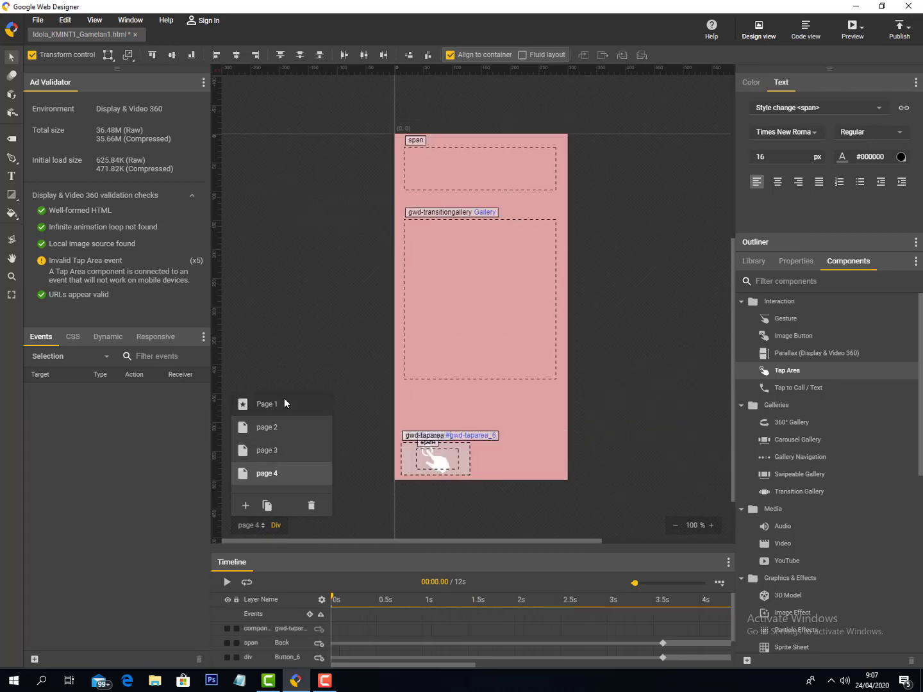
pyautogui.click(284, 402)
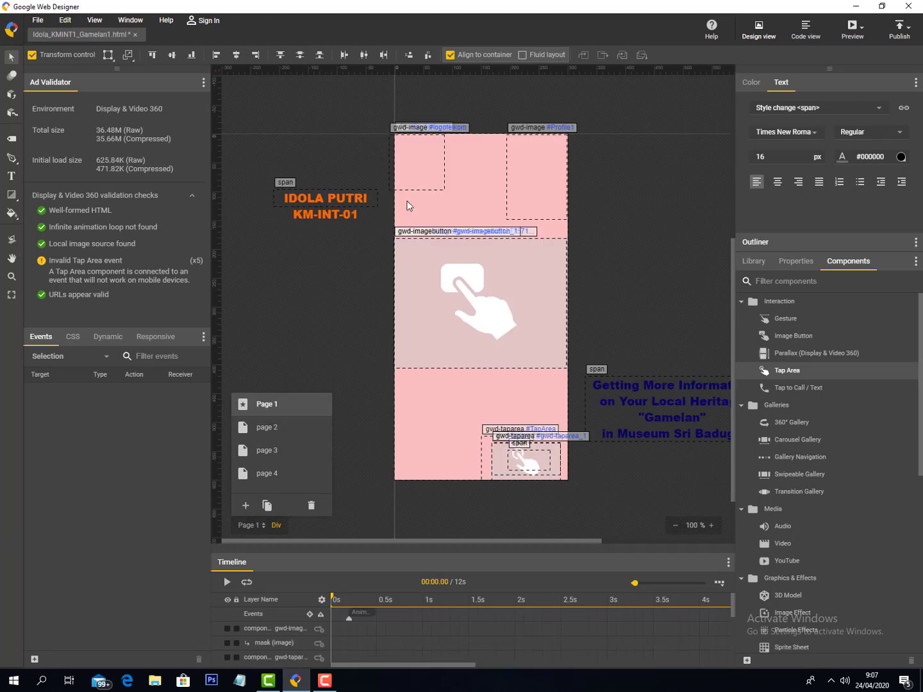
pyautogui.click(275, 475)
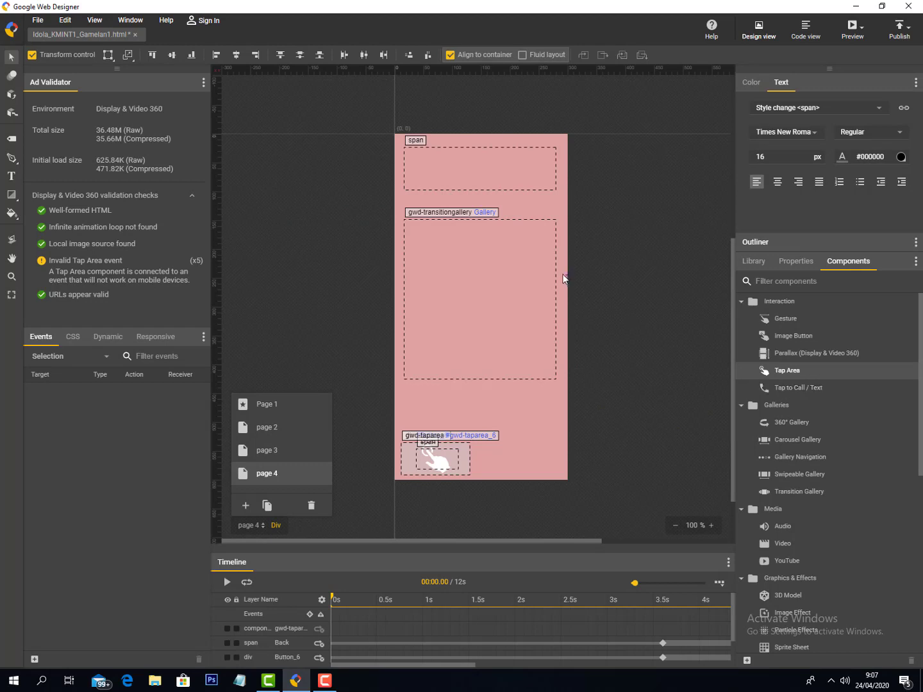